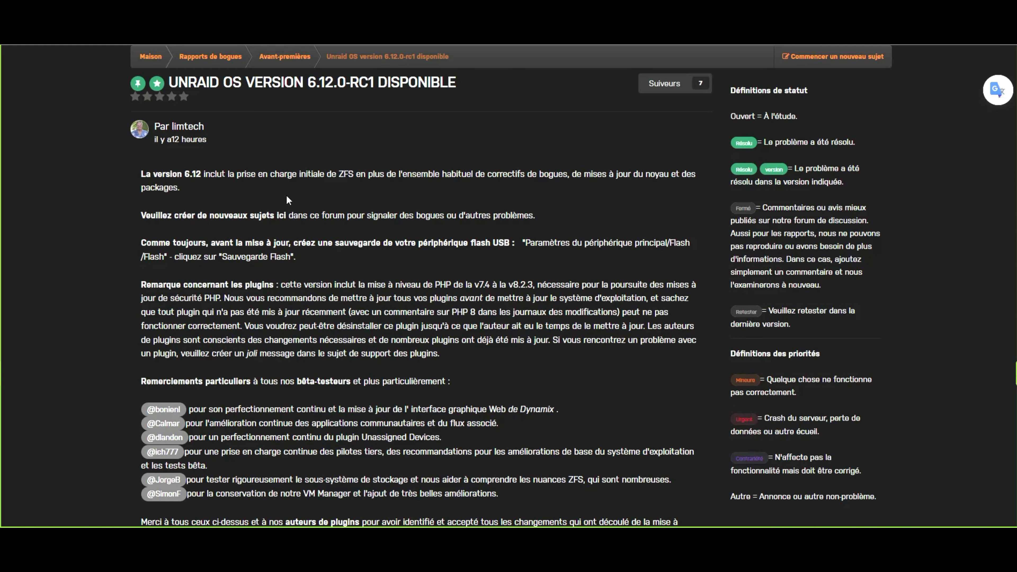
Read the Unraid OS 6.12.0-rc1 announcement from its introduction through the ZFS pools section
{"action": "scroll", "coordinate": [294, 224], "scroll_direction": "up", "scroll_amount": 1}
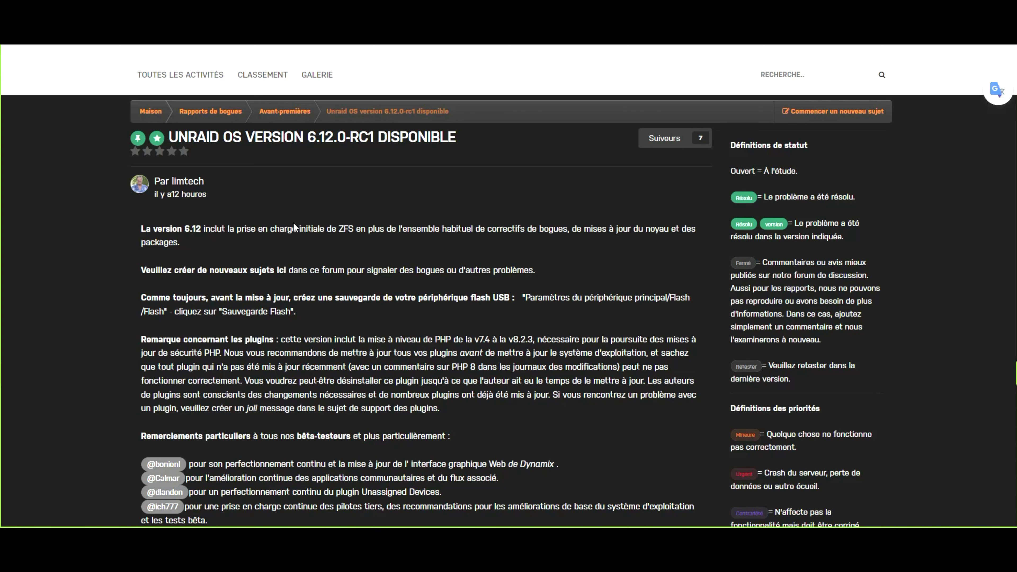
{"action": "scroll", "coordinate": [293, 222], "scroll_direction": "down", "scroll_amount": 1}
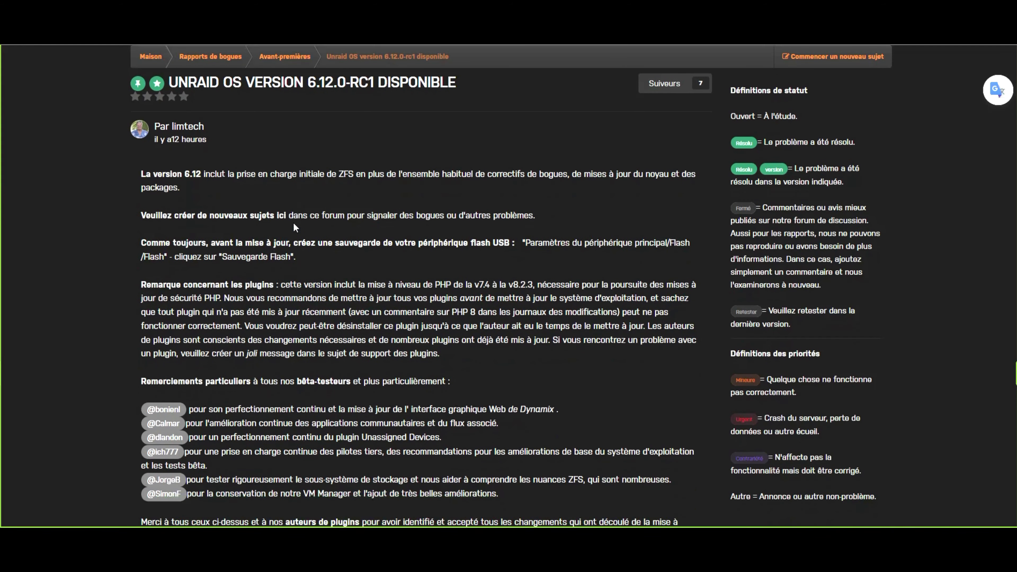
{"action": "scroll", "coordinate": [267, 193], "scroll_direction": "down", "scroll_amount": 1}
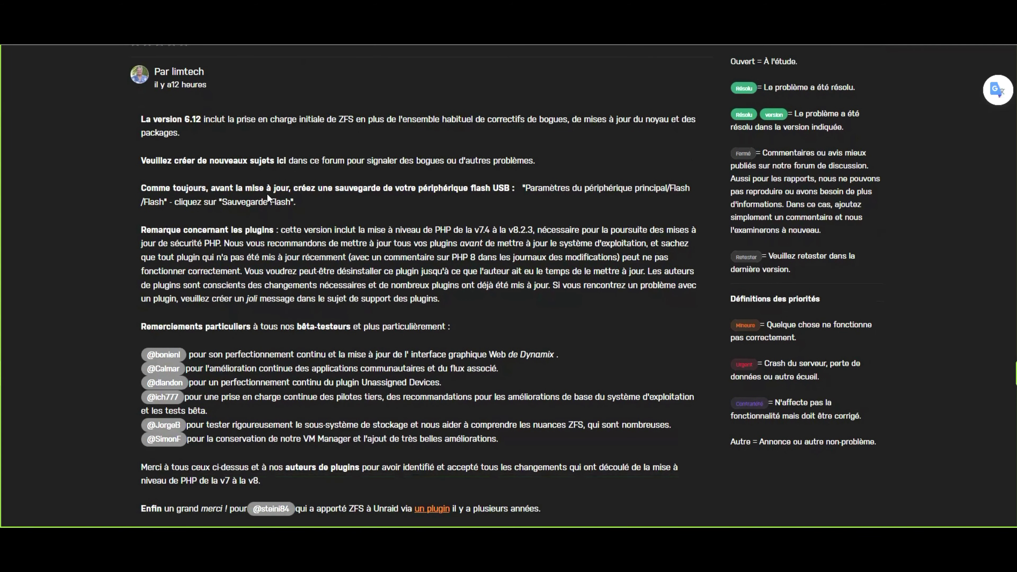
{"action": "scroll", "coordinate": [267, 193], "scroll_direction": "down", "scroll_amount": 4}
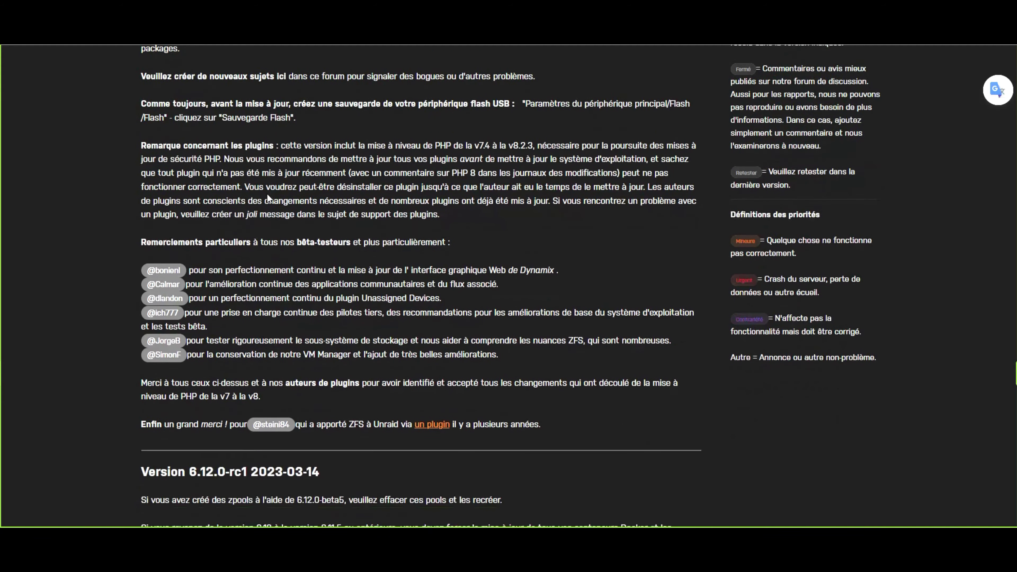
{"action": "scroll", "coordinate": [267, 193], "scroll_direction": "down", "scroll_amount": 3}
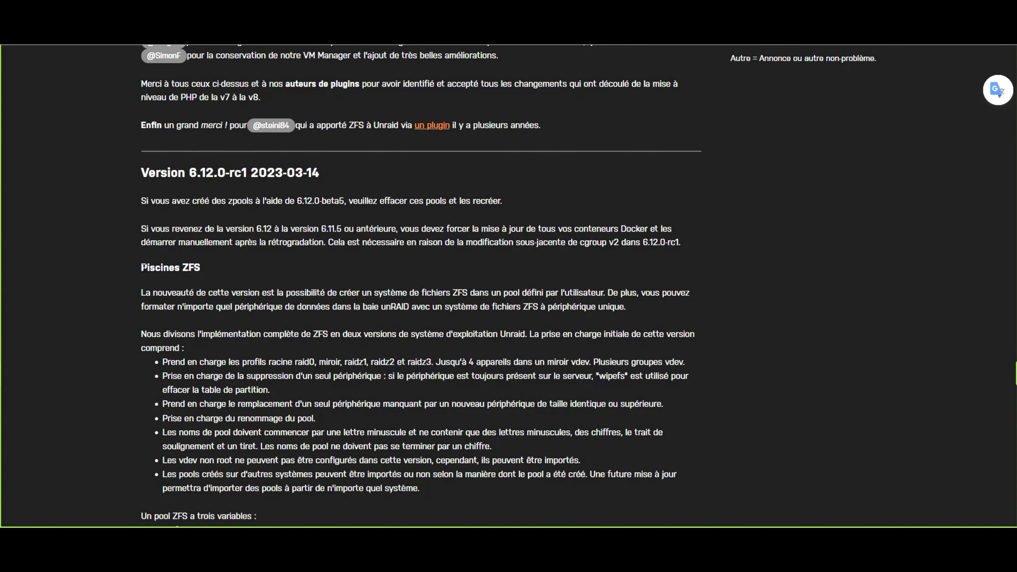
{"action": "mouse_move", "coordinate": [158, 264]}
{"action": "scroll", "coordinate": [2, 314], "scroll_direction": "down", "scroll_amount": 6}
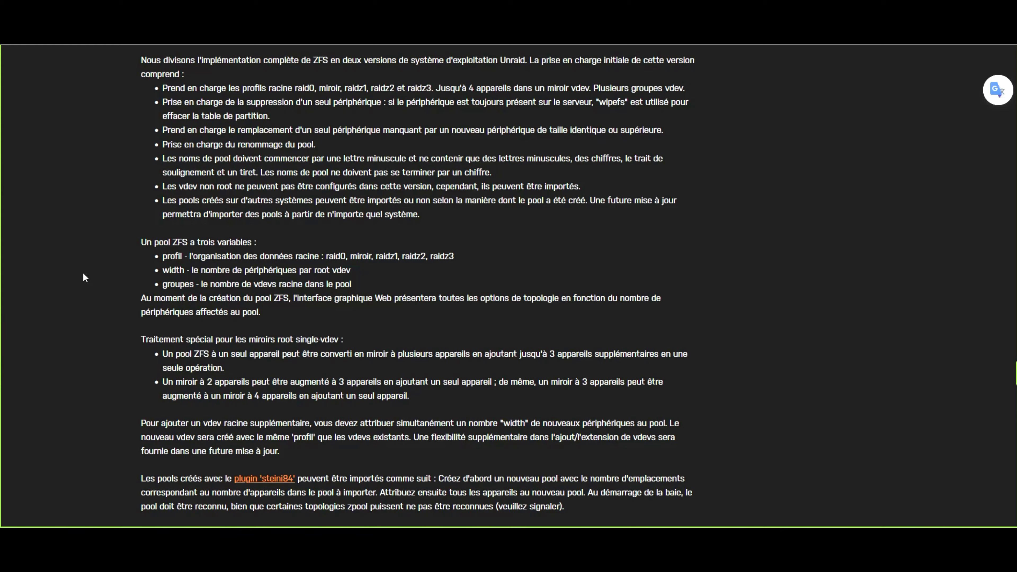
{"action": "scroll", "coordinate": [84, 277], "scroll_direction": "down", "scroll_amount": 4}
{"action": "scroll", "coordinate": [84, 278], "scroll_direction": "down", "scroll_amount": 5}
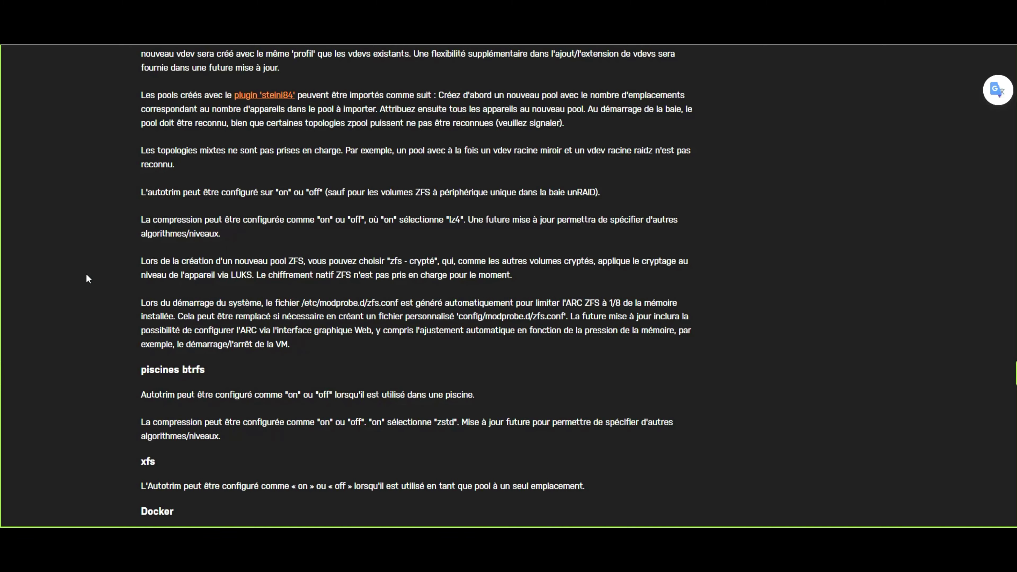
Skim the remaining Unraid release notes down to the base distribution package versions, and return to the start of the announcement
{"action": "scroll", "coordinate": [87, 274], "scroll_direction": "down", "scroll_amount": 15}
{"action": "scroll", "coordinate": [89, 278], "scroll_direction": "down", "scroll_amount": 20}
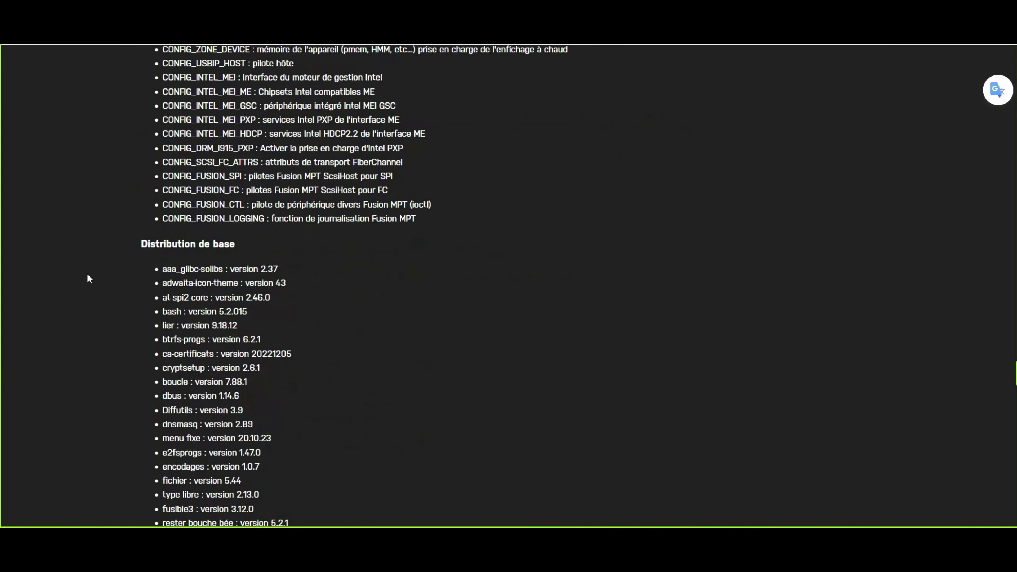
{"action": "scroll", "coordinate": [90, 277], "scroll_direction": "down", "scroll_amount": 20}
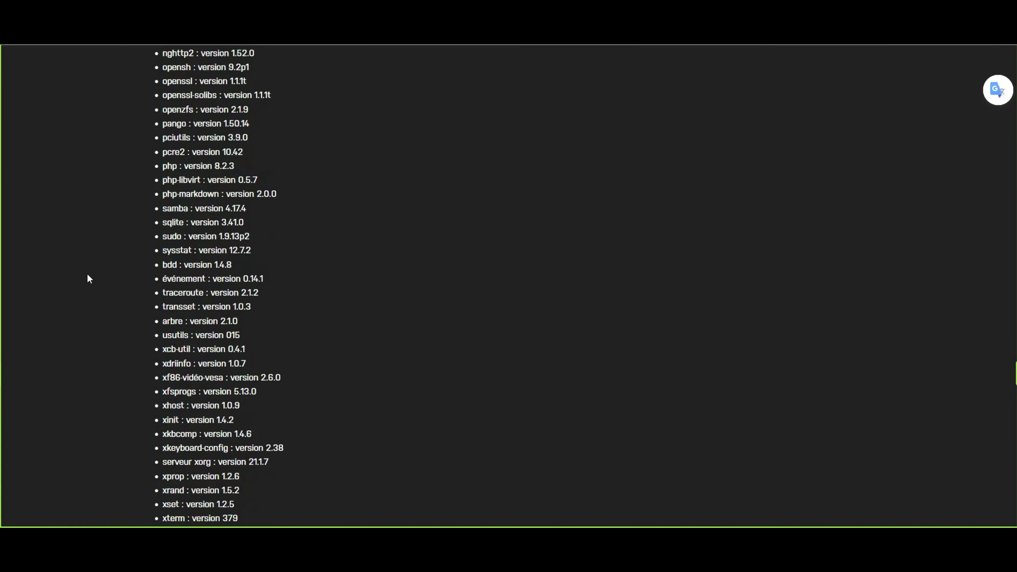
{"action": "scroll", "coordinate": [92, 277], "scroll_direction": "up", "scroll_amount": 10}
{"action": "middle_click", "coordinate": [66, 345]}
{"action": "middle_click", "coordinate": [42, 118]}
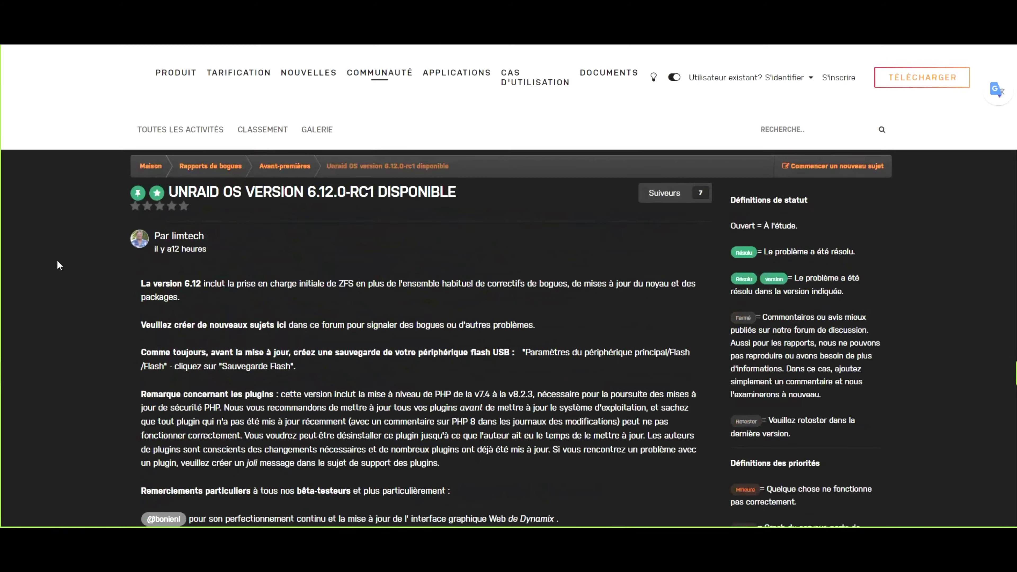
Find the "Remarque concernant les plugins" paragraph in the announcement and select its full text
{"action": "scroll", "coordinate": [53, 339], "scroll_direction": "down", "scroll_amount": 10}
{"action": "scroll", "coordinate": [55, 339], "scroll_direction": "up", "scroll_amount": 4}
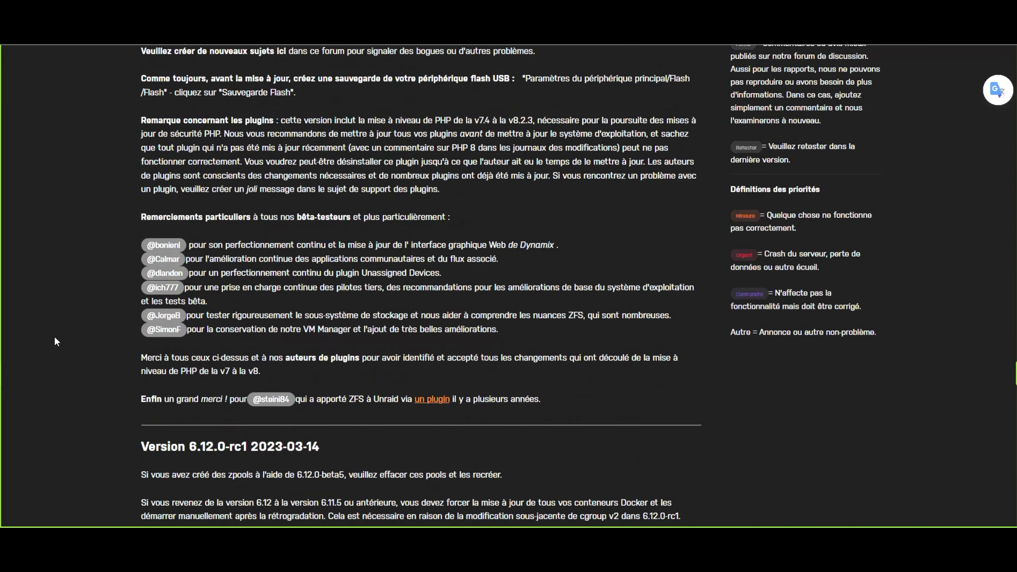
{"action": "scroll", "coordinate": [55, 338], "scroll_direction": "up", "scroll_amount": 7}
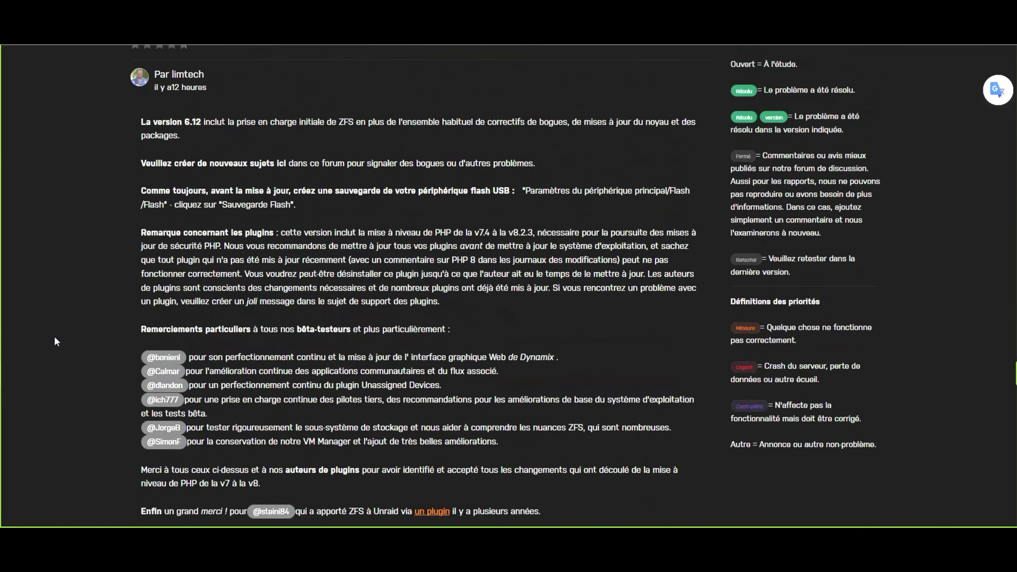
{"action": "scroll", "coordinate": [55, 338], "scroll_direction": "down", "scroll_amount": 1}
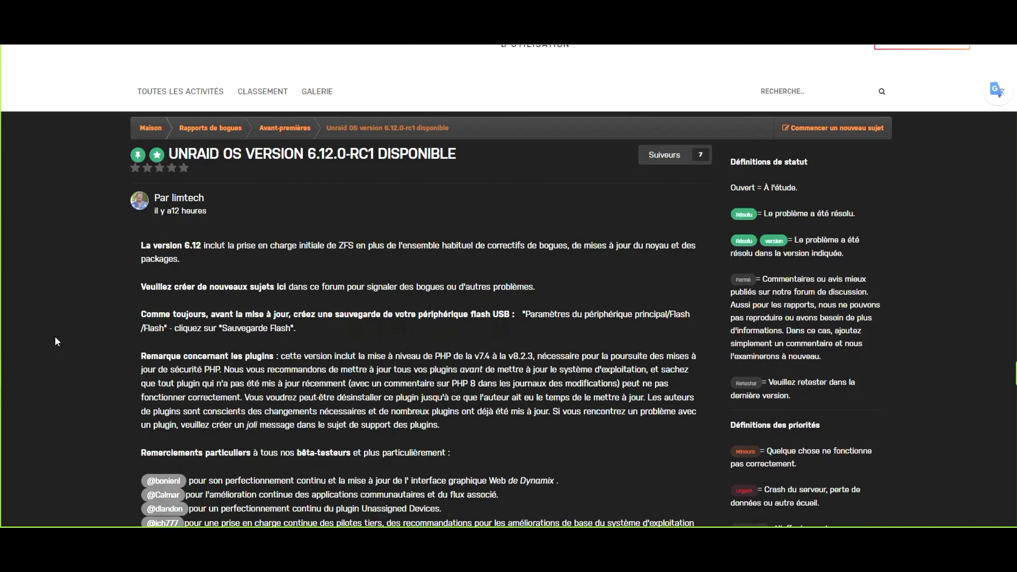
{"action": "scroll", "coordinate": [55, 337], "scroll_direction": "down", "scroll_amount": 2}
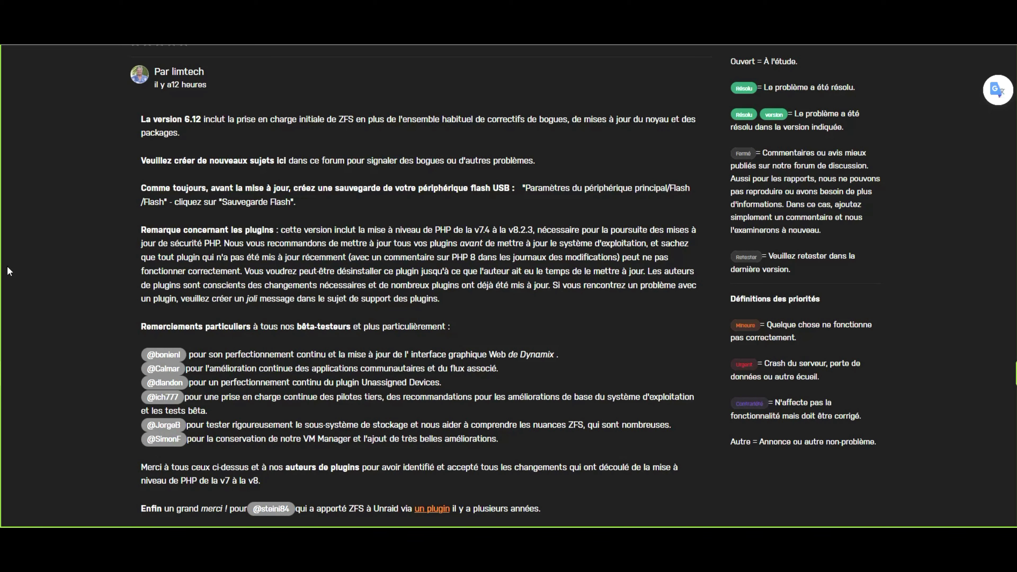
{"action": "mouse_move", "coordinate": [137, 230]}
{"action": "left_mouse_down"}
{"action": "mouse_move", "coordinate": [267, 244]}
{"action": "mouse_move", "coordinate": [372, 284]}
{"action": "mouse_move", "coordinate": [416, 285]}
{"action": "mouse_move", "coordinate": [434, 301]}
{"action": "mouse_move", "coordinate": [144, 312]}
{"action": "mouse_move", "coordinate": [126, 231]}
{"action": "left_mouse_up"}
{"action": "left_click", "coordinate": [261, 305]}
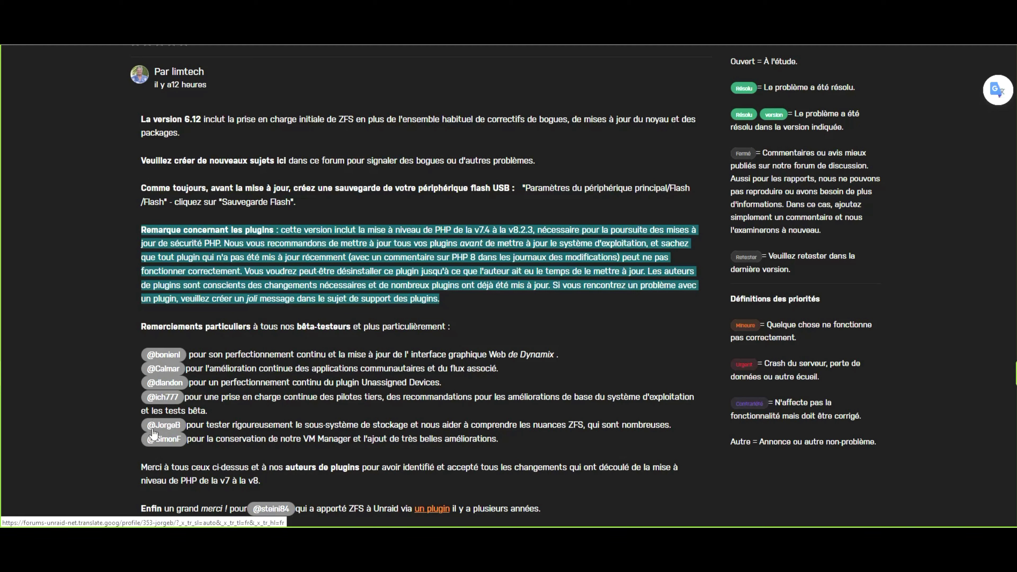
Review the acknowledgements to the beta testers and plugin authors below the plugin note
{"action": "mouse_move", "coordinate": [177, 375]}
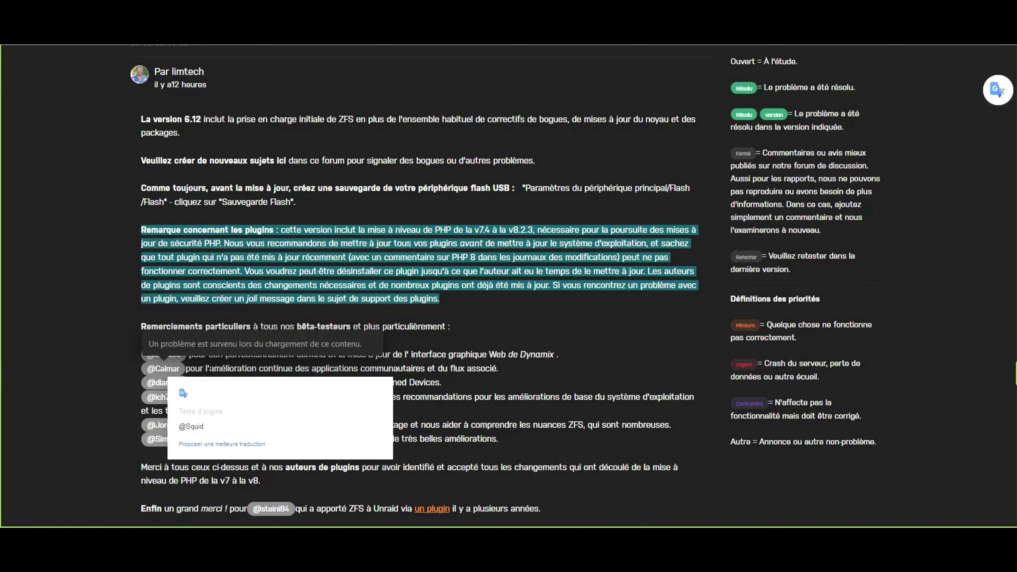
{"action": "mouse_move", "coordinate": [238, 373]}
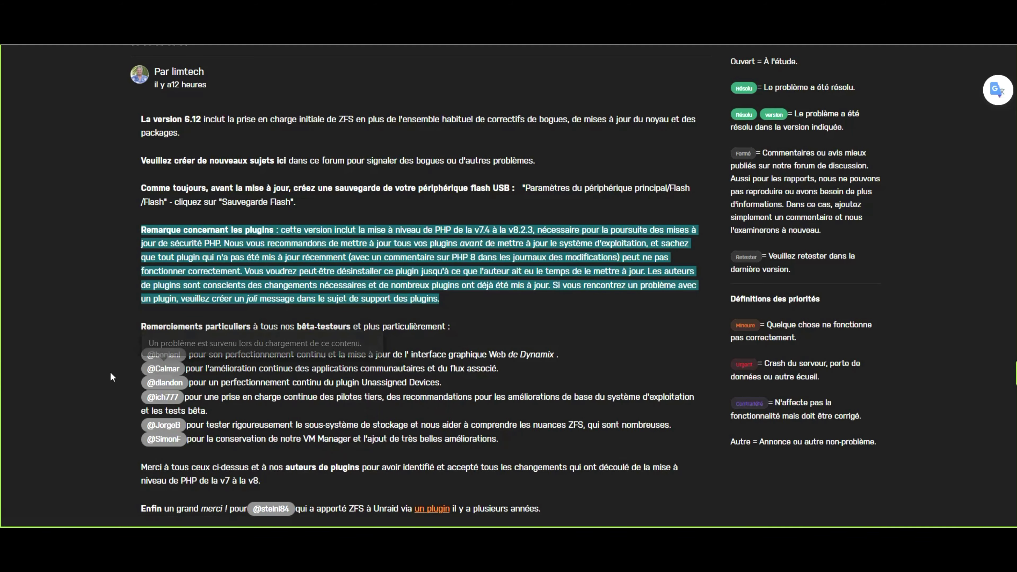
{"action": "scroll", "coordinate": [64, 411], "scroll_direction": "down", "scroll_amount": 1}
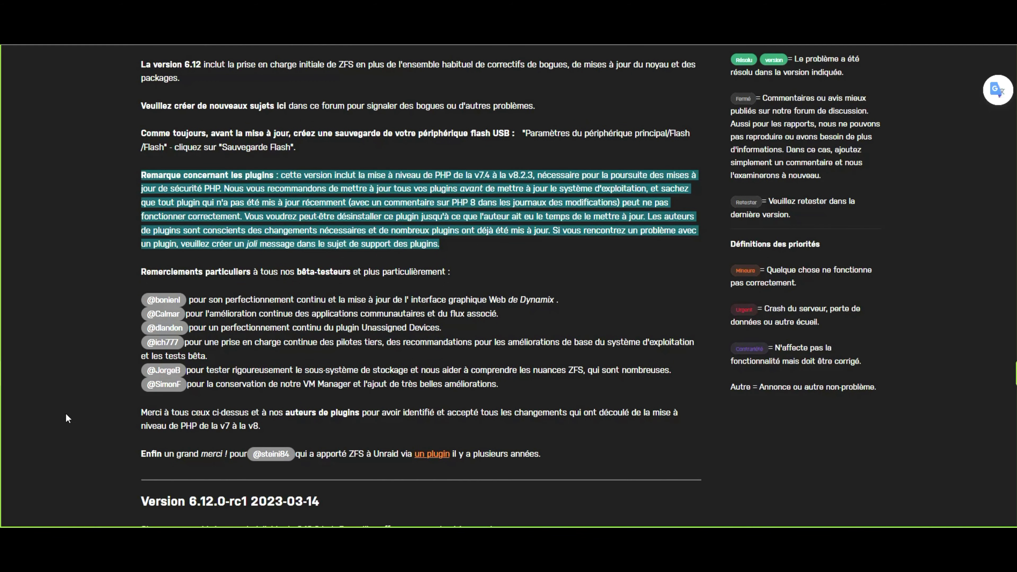
{"action": "scroll", "coordinate": [66, 416], "scroll_direction": "down", "scroll_amount": 1}
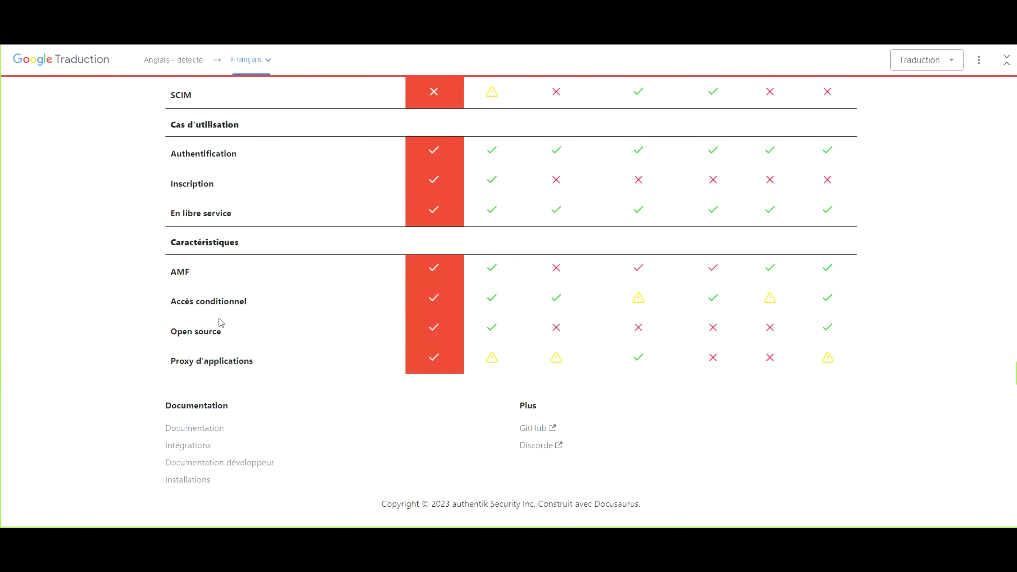
Review the introduction and feature overview on the translated authentik home page
{"action": "scroll", "coordinate": [220, 325], "scroll_direction": "up", "scroll_amount": 8}
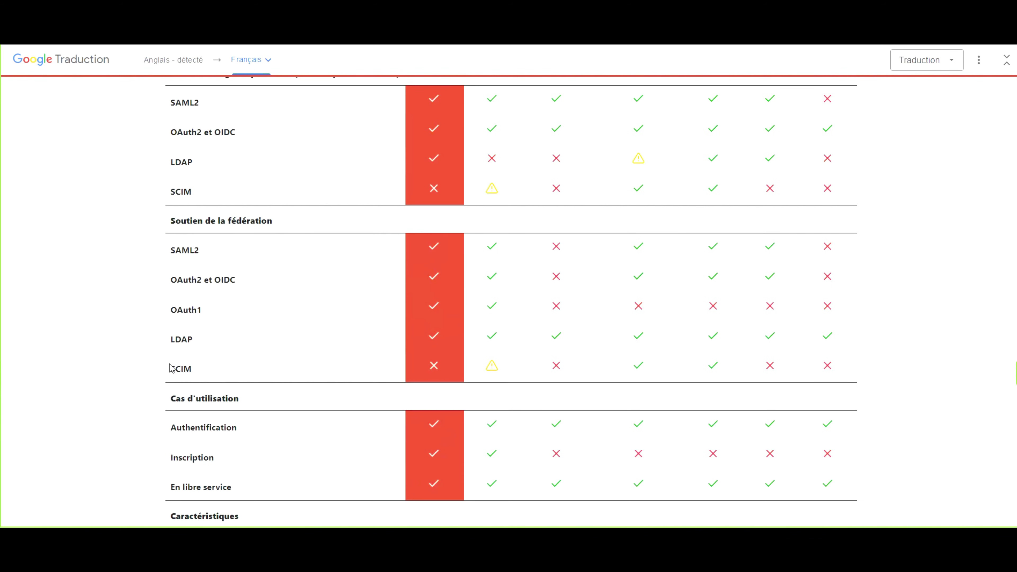
{"action": "scroll", "coordinate": [172, 368], "scroll_direction": "up", "scroll_amount": 10}
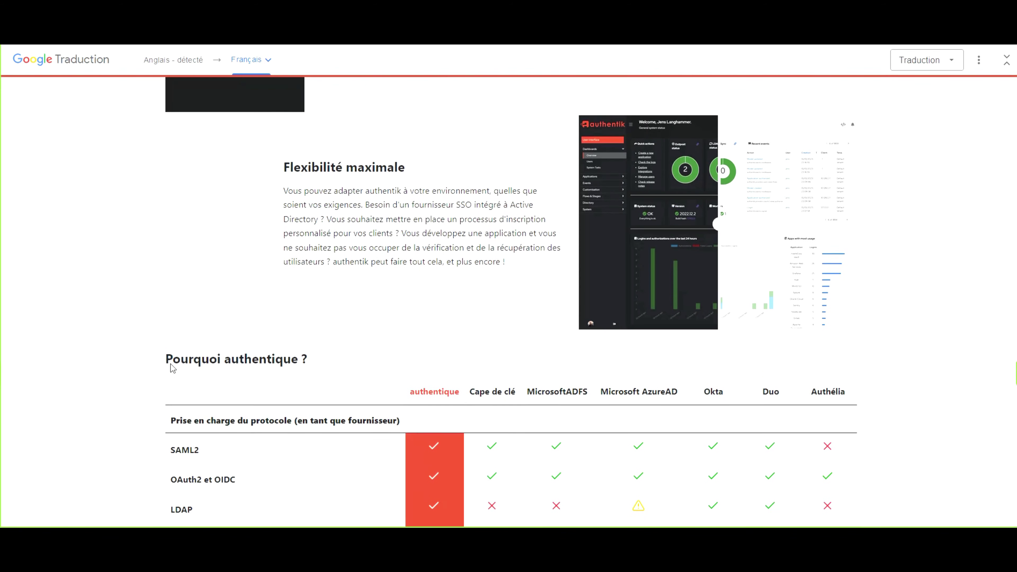
{"action": "scroll", "coordinate": [173, 368], "scroll_direction": "up", "scroll_amount": 6}
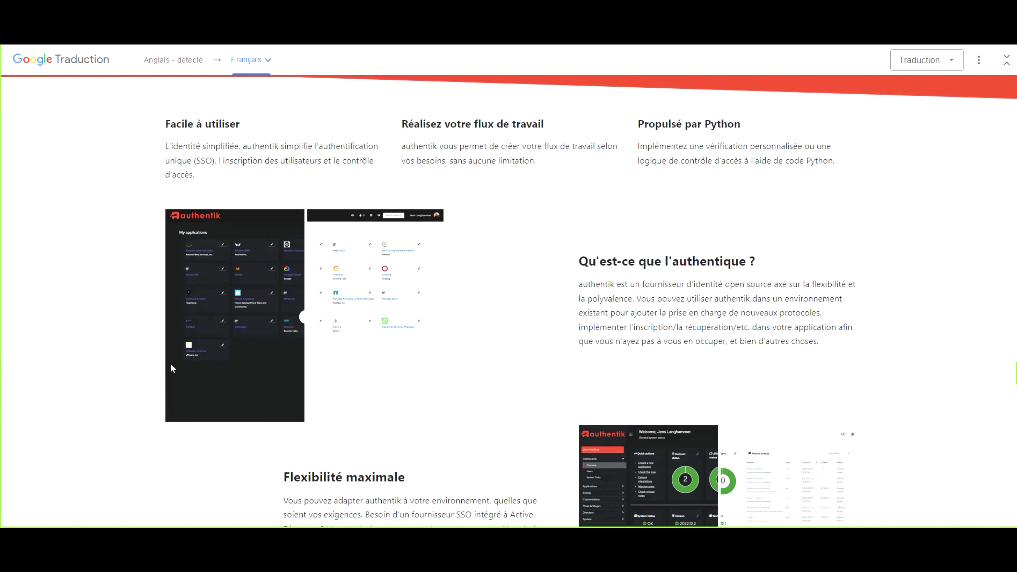
{"action": "scroll", "coordinate": [171, 368], "scroll_direction": "up", "scroll_amount": 5}
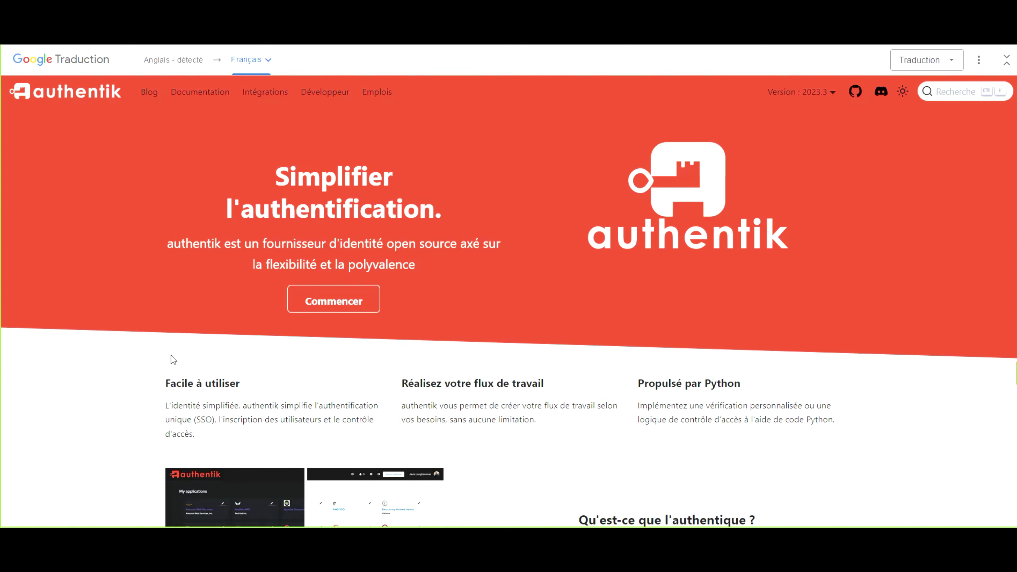
{"action": "scroll", "coordinate": [171, 356], "scroll_direction": "down", "scroll_amount": 3}
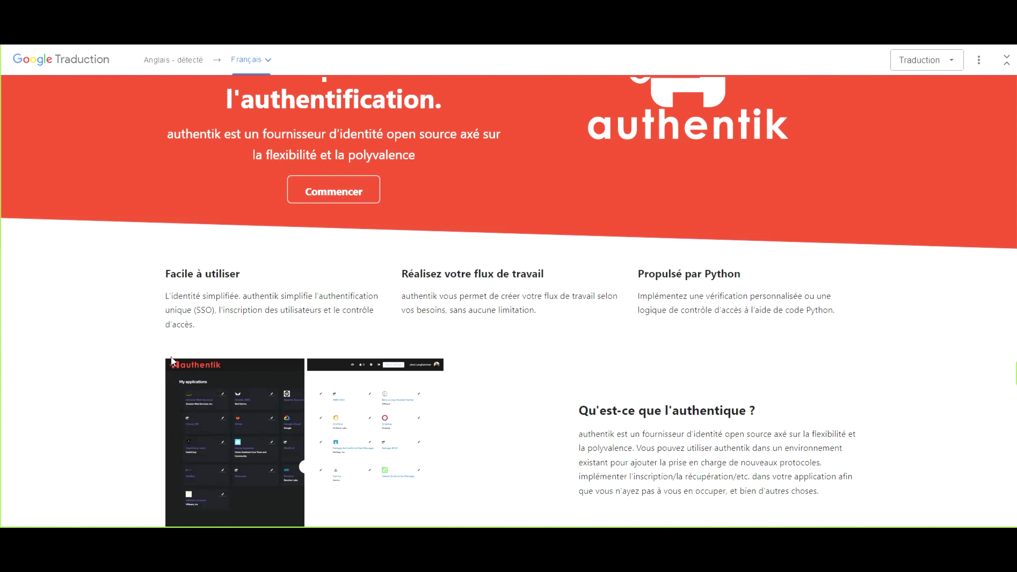
{"action": "scroll", "coordinate": [173, 361], "scroll_direction": "down", "scroll_amount": 1}
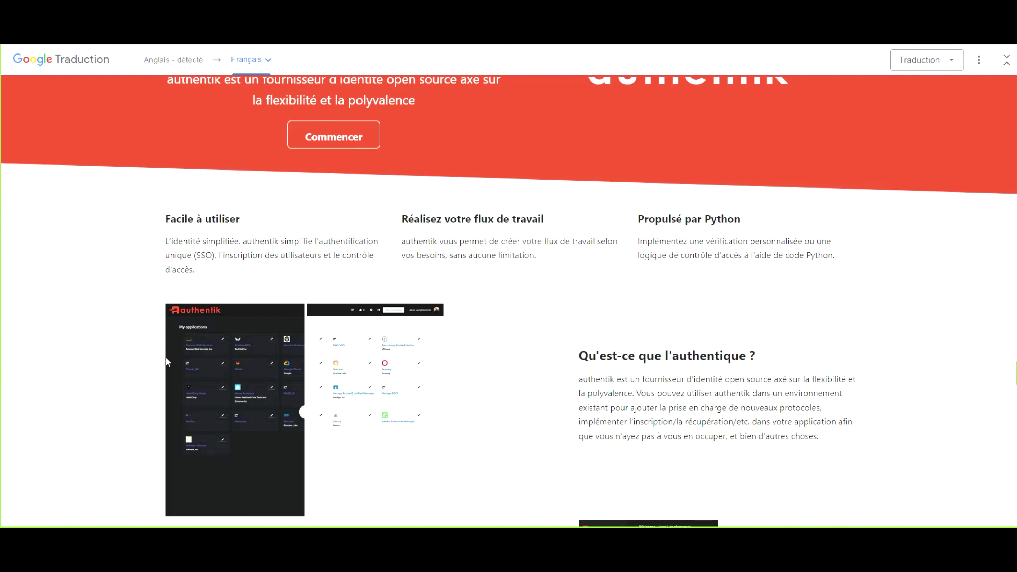
{"action": "scroll", "coordinate": [168, 361], "scroll_direction": "down", "scroll_amount": 3}
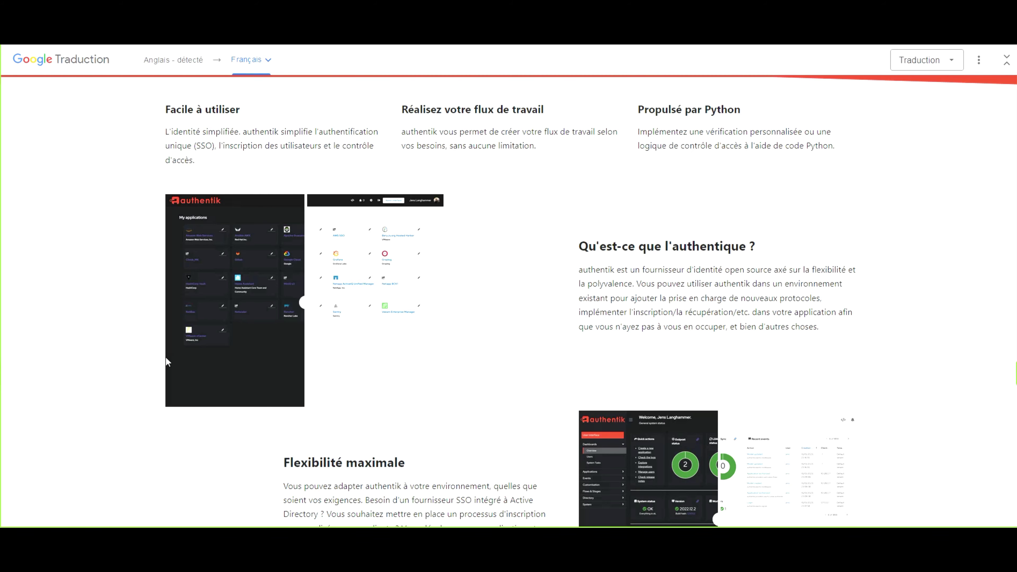
Examine the "Pourquoi authentique ?" table comparing authentik with other identity providers on protocols, federation, use cases and features
{"action": "scroll", "coordinate": [236, 375], "scroll_direction": "down", "scroll_amount": 8}
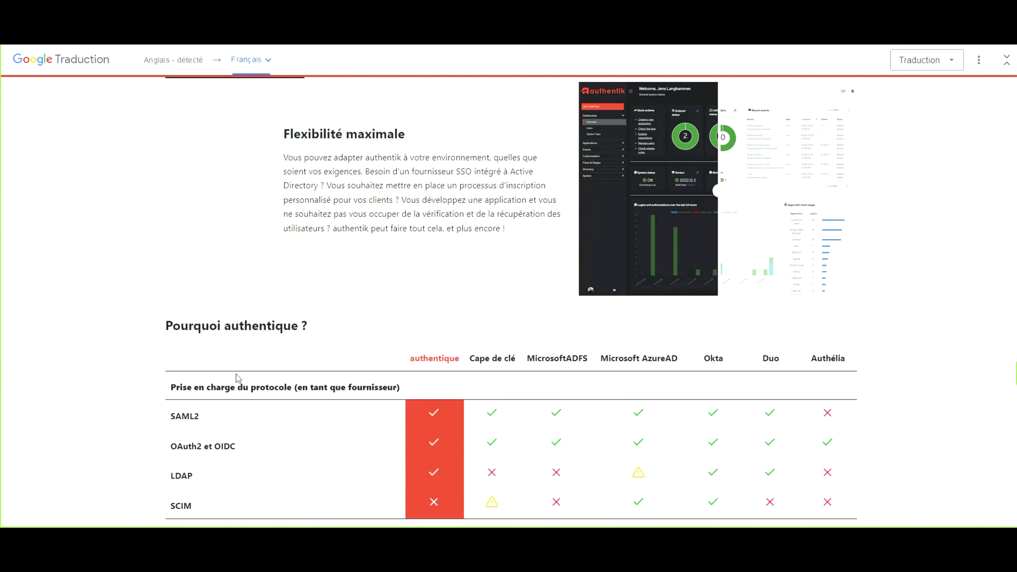
{"action": "scroll", "coordinate": [238, 377], "scroll_direction": "down", "scroll_amount": 3}
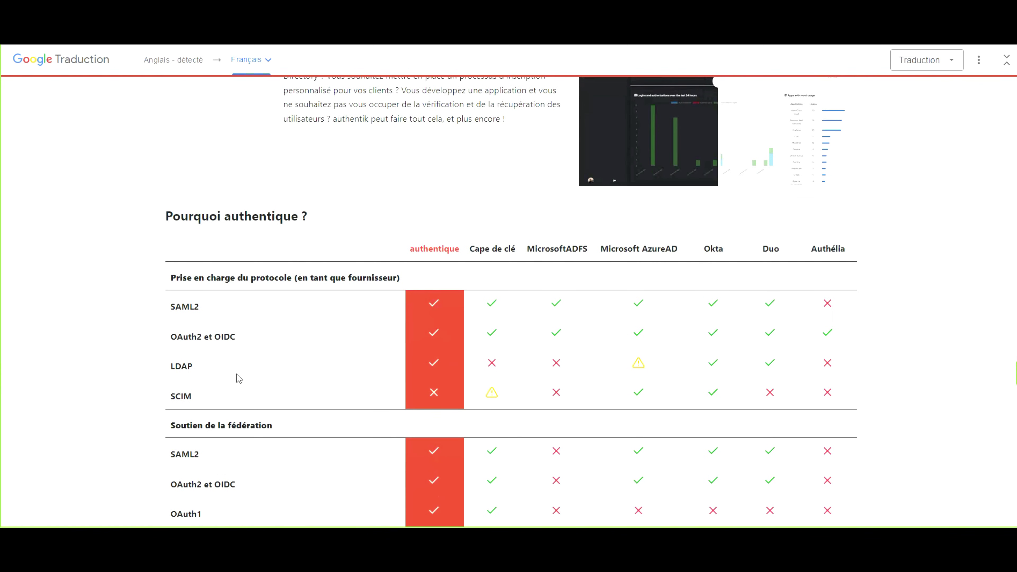
{"action": "scroll", "coordinate": [239, 379], "scroll_direction": "down", "scroll_amount": 1}
{"action": "mouse_move", "coordinate": [238, 375]}
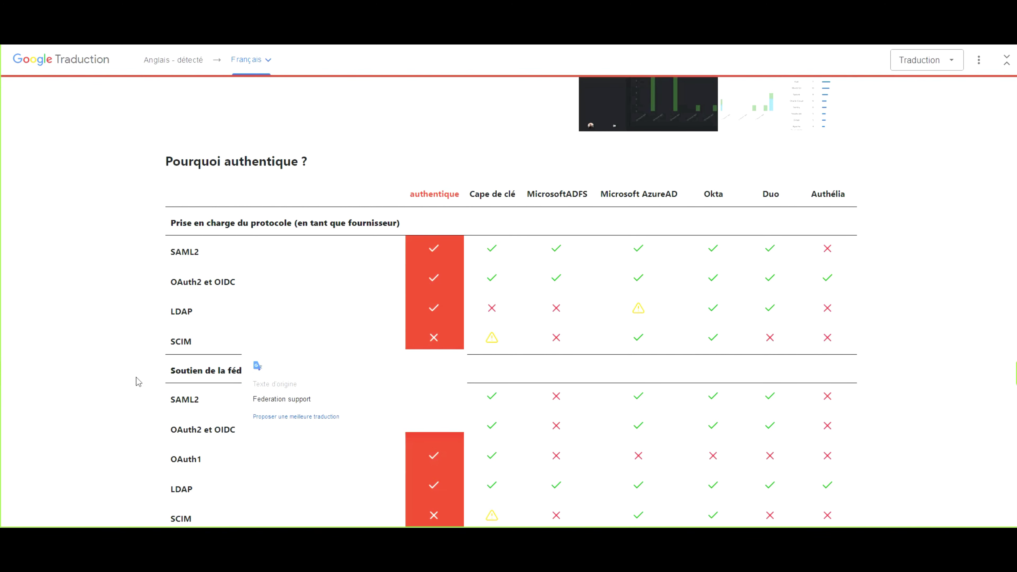
{"action": "scroll", "coordinate": [120, 380], "scroll_direction": "down", "scroll_amount": 3}
{"action": "scroll", "coordinate": [128, 378], "scroll_direction": "down", "scroll_amount": 2}
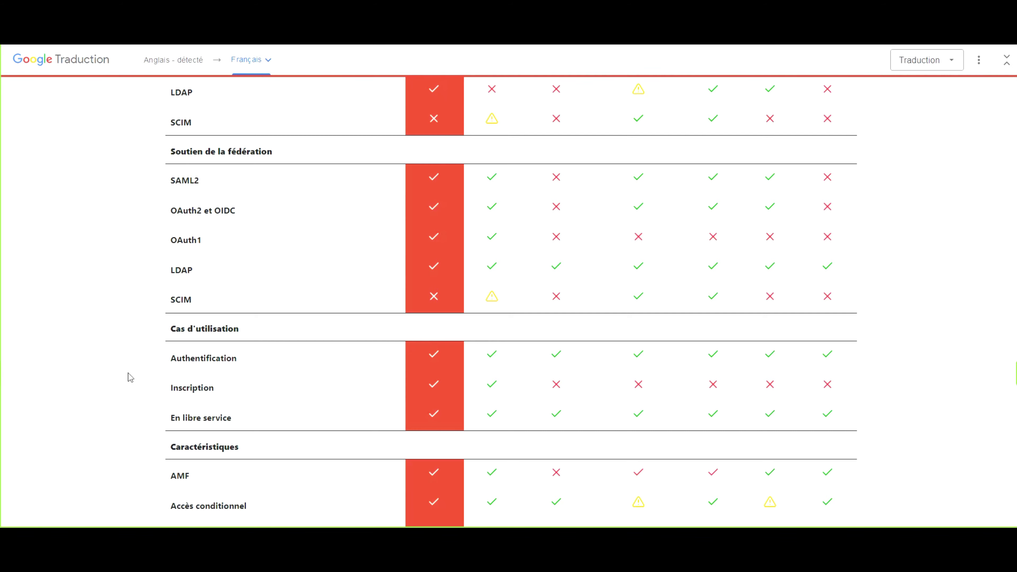
{"action": "scroll", "coordinate": [130, 378], "scroll_direction": "down", "scroll_amount": 3}
{"action": "scroll", "coordinate": [130, 377], "scroll_direction": "down", "scroll_amount": 2}
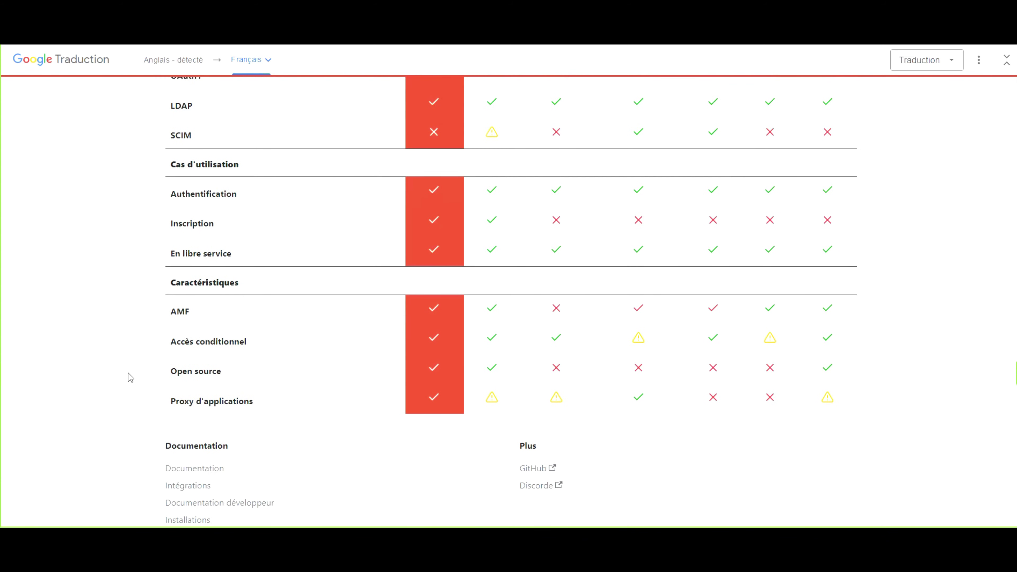
{"action": "scroll", "coordinate": [130, 378], "scroll_direction": "down", "scroll_amount": 1}
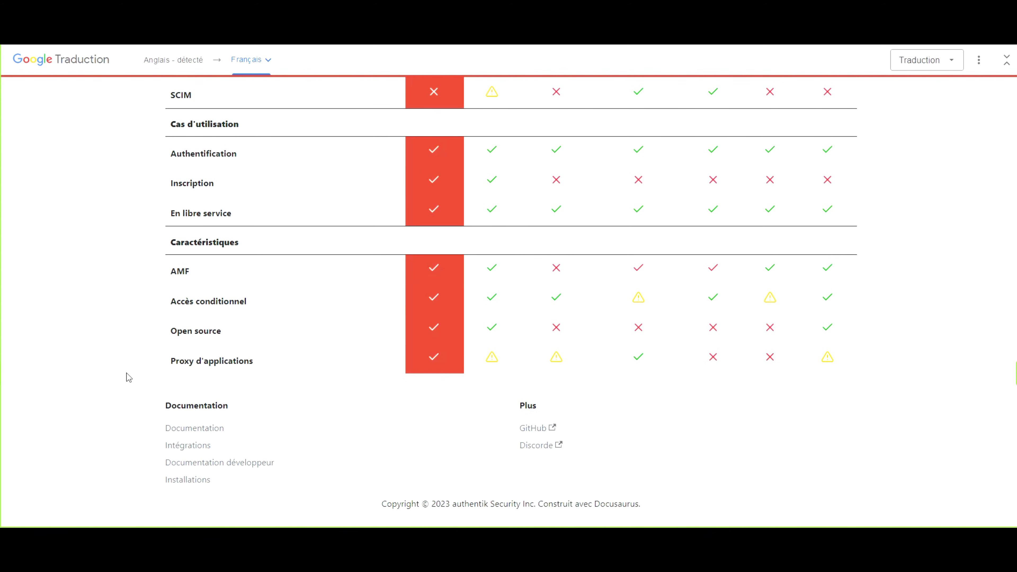
Look back over the comparison table up to the "Flexibilité maximale" section
{"action": "scroll", "coordinate": [132, 378], "scroll_direction": "up", "scroll_amount": 4}
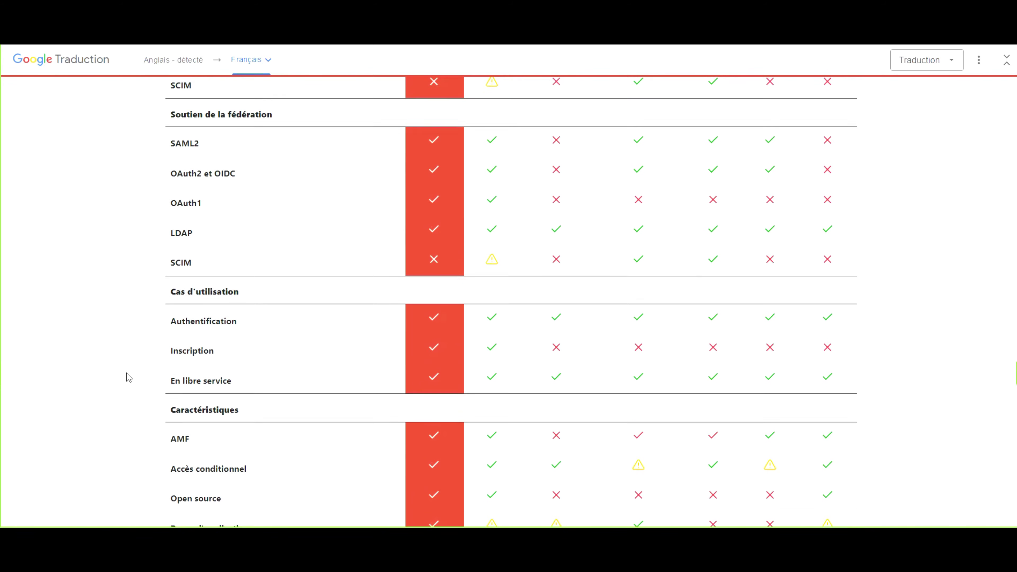
{"action": "scroll", "coordinate": [132, 377], "scroll_direction": "up", "scroll_amount": 5}
{"action": "scroll", "coordinate": [129, 377], "scroll_direction": "up", "scroll_amount": 4}
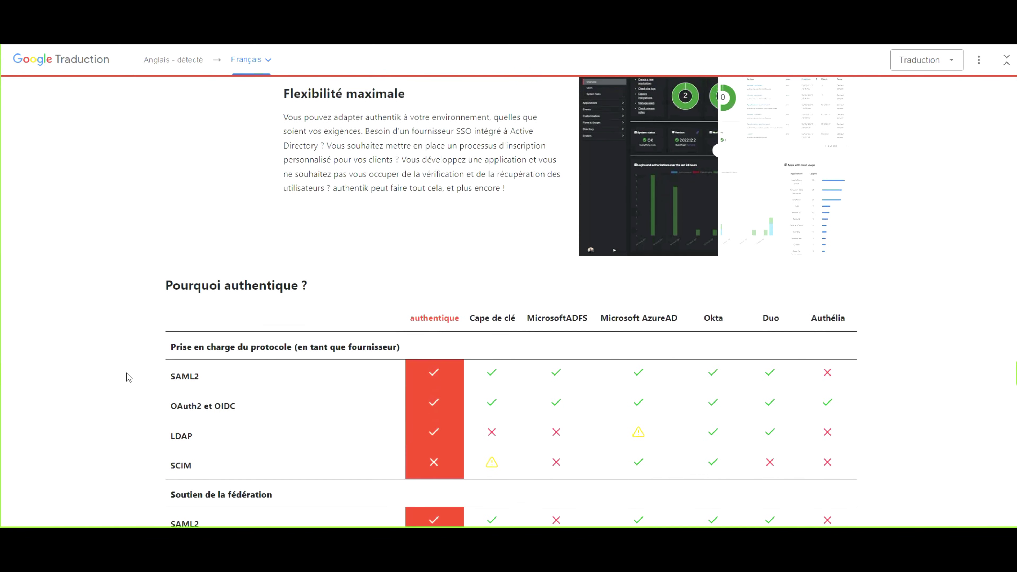
{"action": "scroll", "coordinate": [128, 377], "scroll_direction": "up", "scroll_amount": 3}
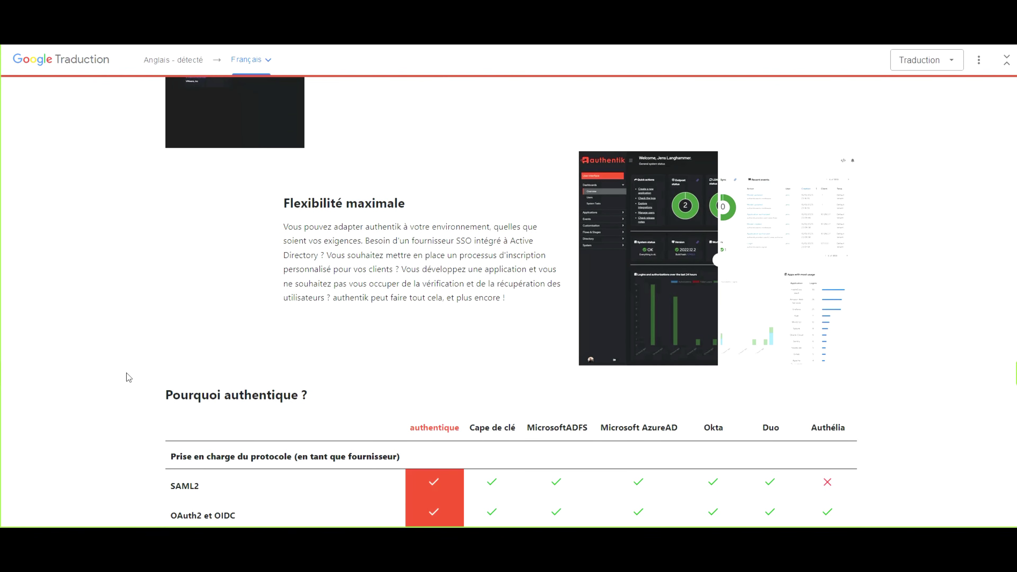
Look back over the authentik home page from the "Flexibilité maximale" section up to its introduction
{"action": "scroll", "coordinate": [129, 378], "scroll_direction": "up", "scroll_amount": 8}
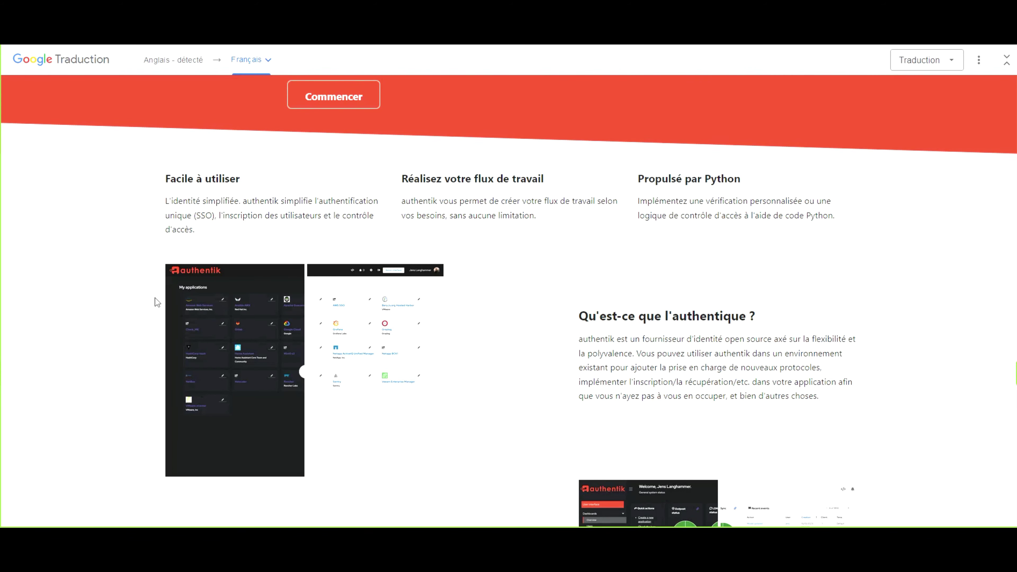
{"action": "scroll", "coordinate": [155, 298], "scroll_direction": "up", "scroll_amount": 5}
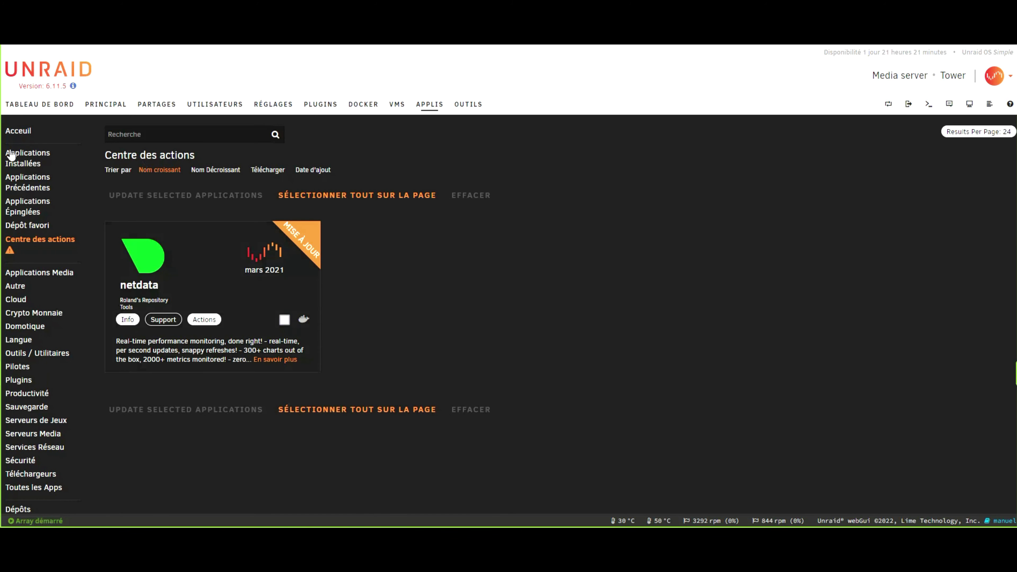
Switch to the Unraid server's Docker containers and expand the authentik folder to view its four containers
{"action": "left_click", "coordinate": [363, 105]}
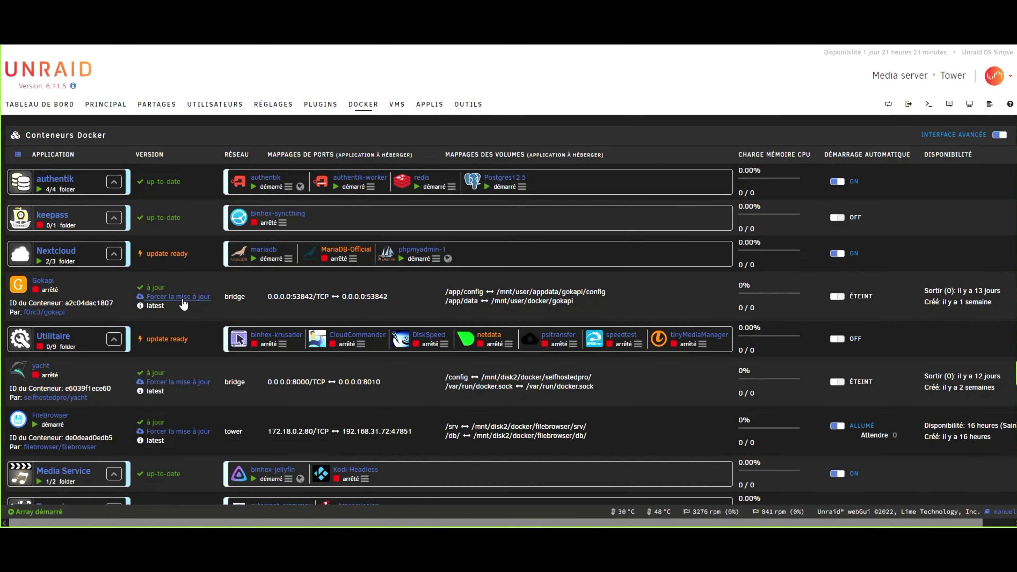
{"action": "left_click", "coordinate": [113, 183]}
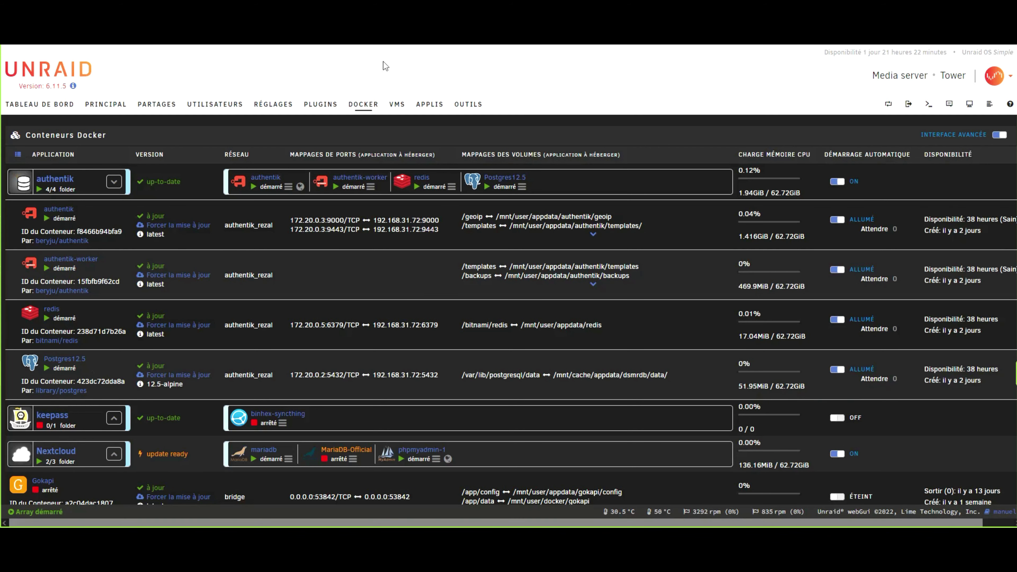
Search the Unraid community applications for "postgres"
{"action": "left_click", "coordinate": [428, 105]}
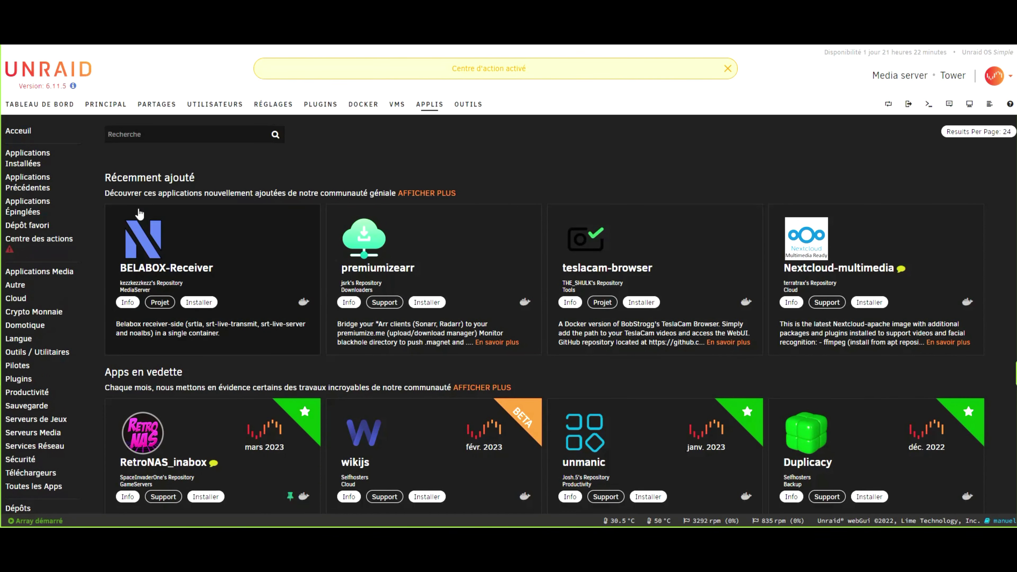
{"action": "type", "text": "postregs"}
{"action": "key", "text": "BackSpace"}
{"action": "key", "text": "BackSpace"}
{"action": "type", "text": "s"}
{"action": "left_click", "coordinate": [120, 135]}
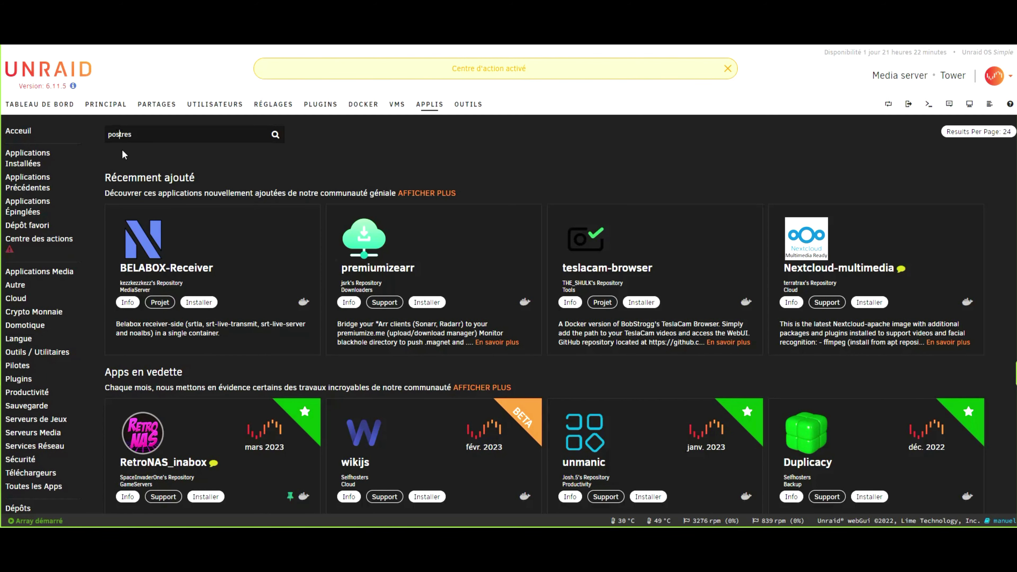
{"action": "type", "text": "g"}
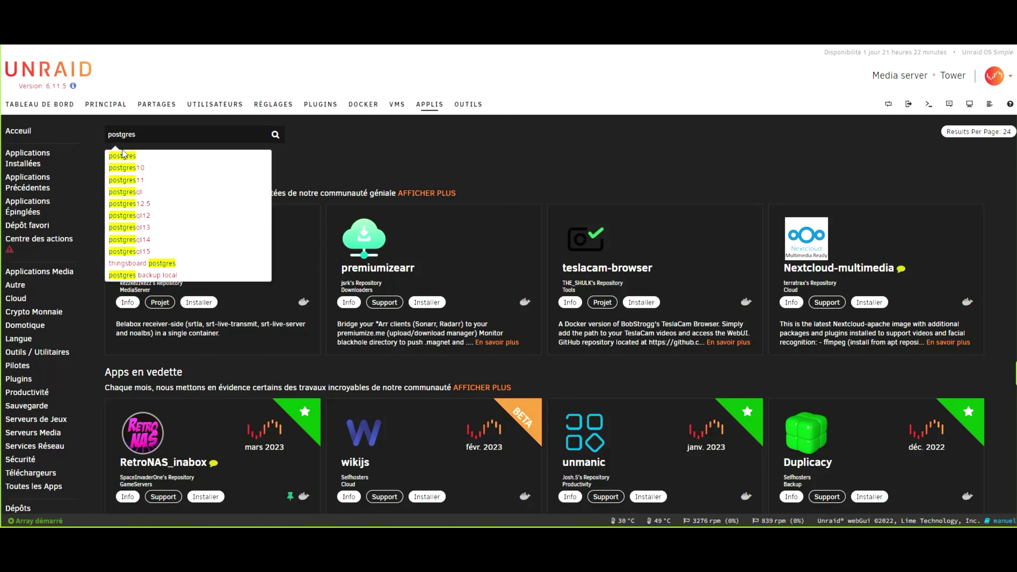
{"action": "key", "text": "Return"}
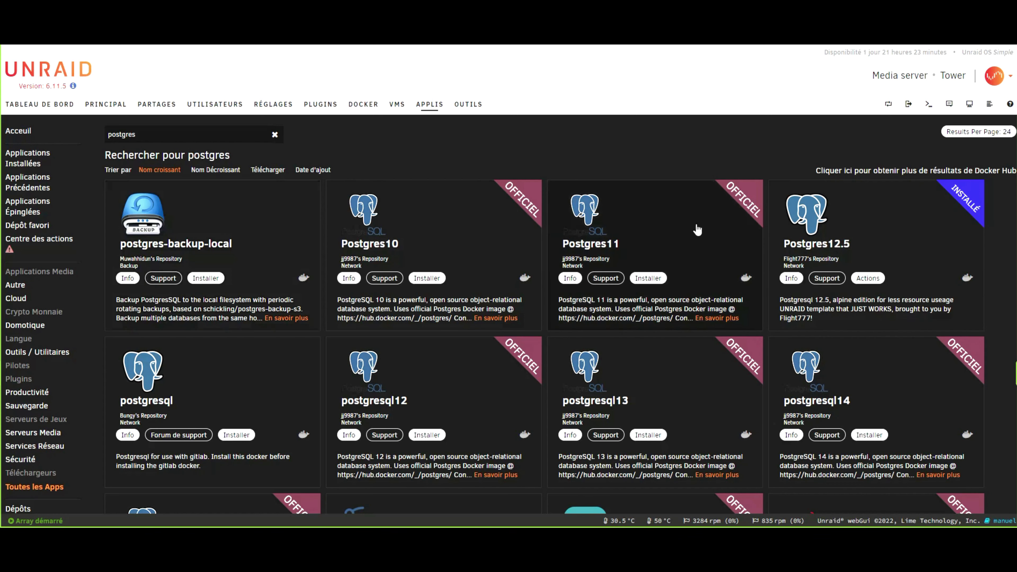
Open the details of the installed Postgres12.5 app and bring up its container configuration for editing
{"action": "left_click", "coordinate": [809, 218]}
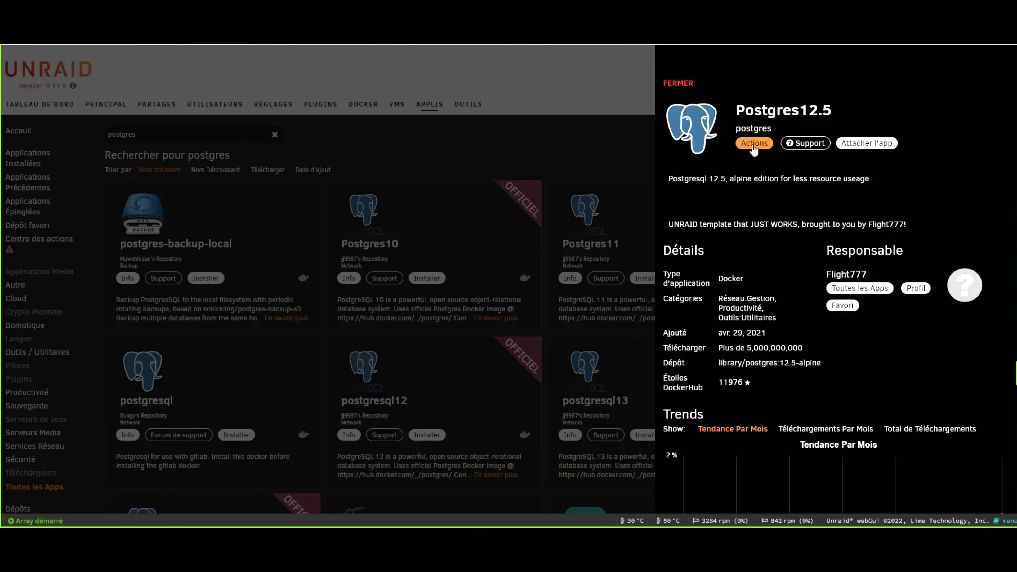
{"action": "left_click", "coordinate": [752, 147]}
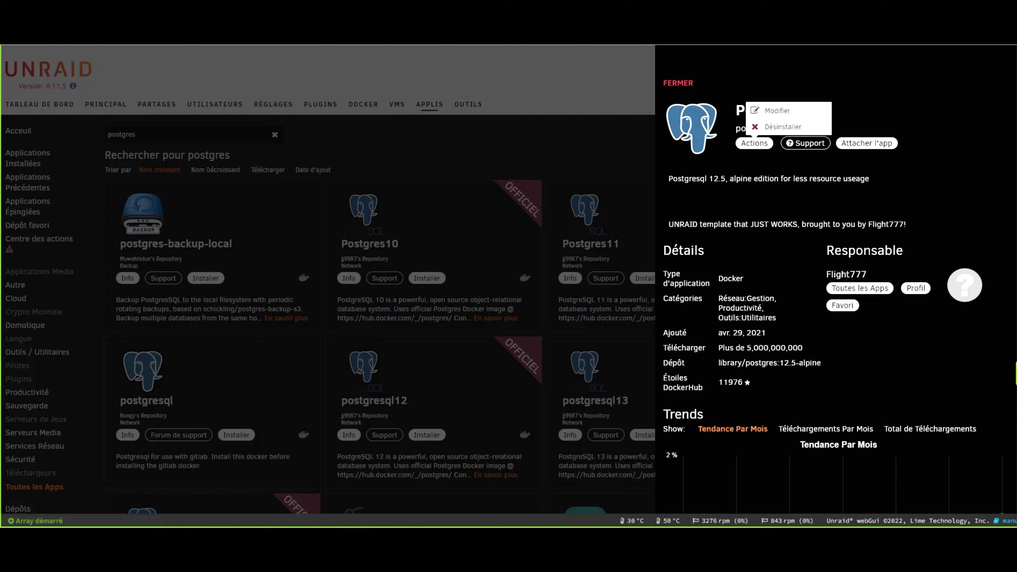
{"action": "left_click", "coordinate": [766, 110]}
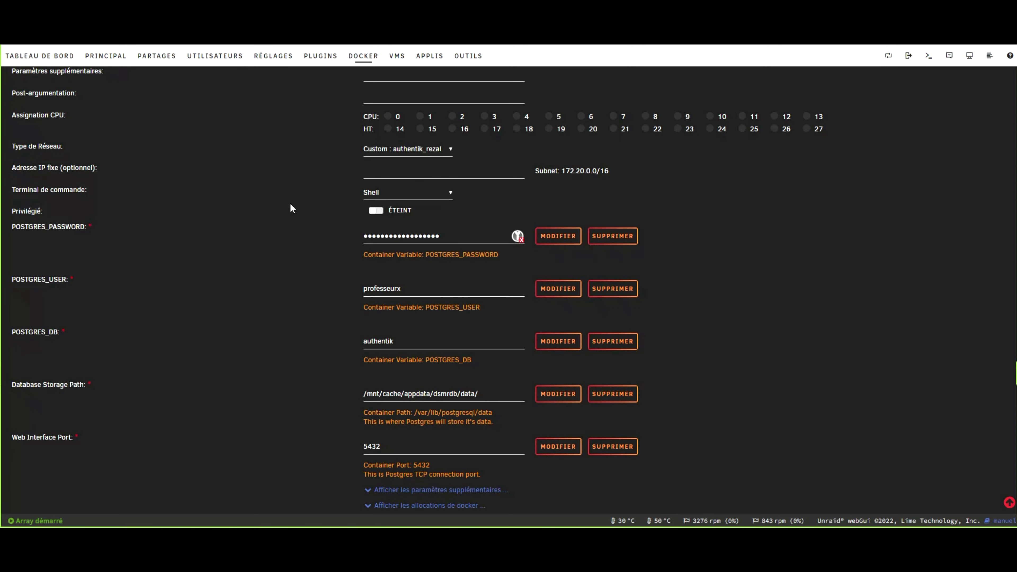
Examine the Postgres12.5 container settings, including the repository, network type, POSTGRES password, user and database variables, storage path and port
{"action": "scroll", "coordinate": [291, 207], "scroll_direction": "up", "scroll_amount": 15}
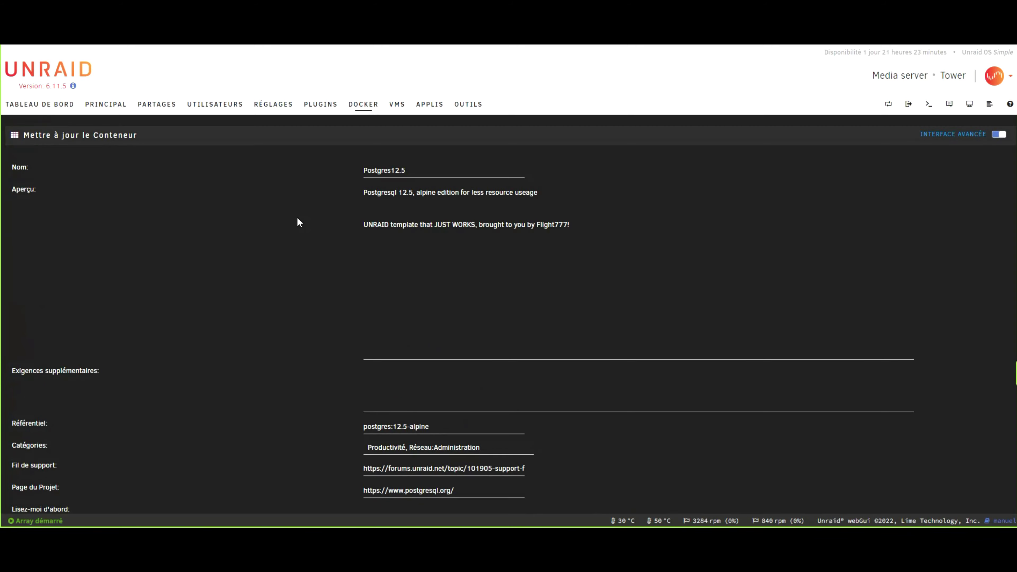
{"action": "scroll", "coordinate": [297, 217], "scroll_direction": "down", "scroll_amount": 3}
{"action": "scroll", "coordinate": [159, 160], "scroll_direction": "up", "scroll_amount": 3}
{"action": "scroll", "coordinate": [396, 235], "scroll_direction": "down", "scroll_amount": 3}
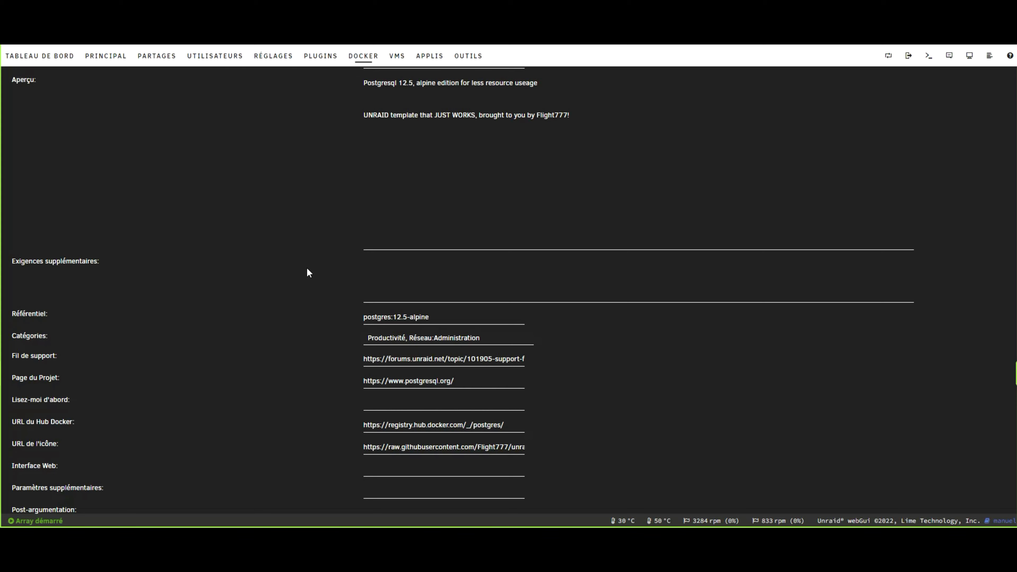
{"action": "scroll", "coordinate": [308, 269], "scroll_direction": "up", "scroll_amount": 3}
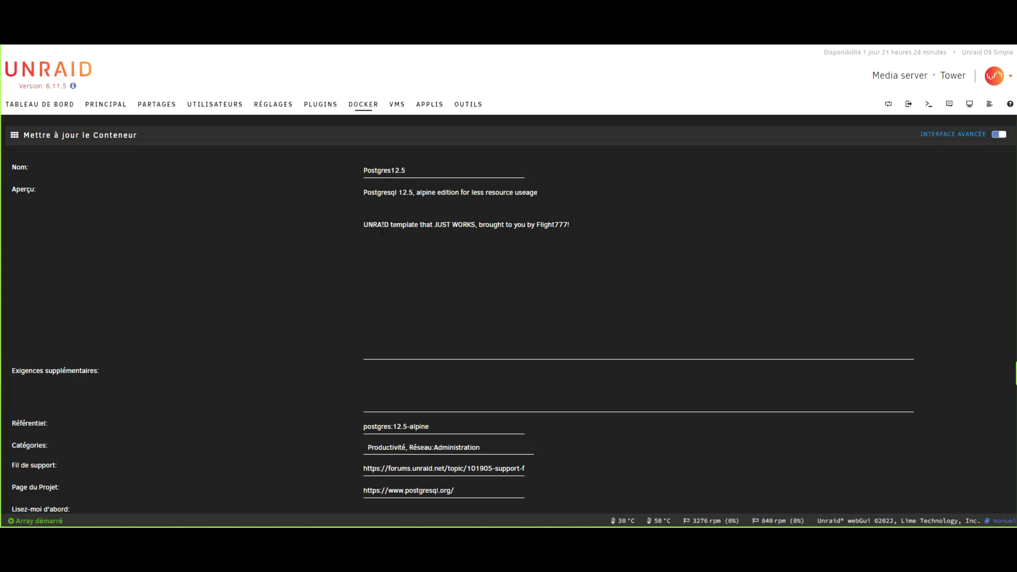
{"action": "scroll", "coordinate": [390, 300], "scroll_direction": "down", "scroll_amount": 10}
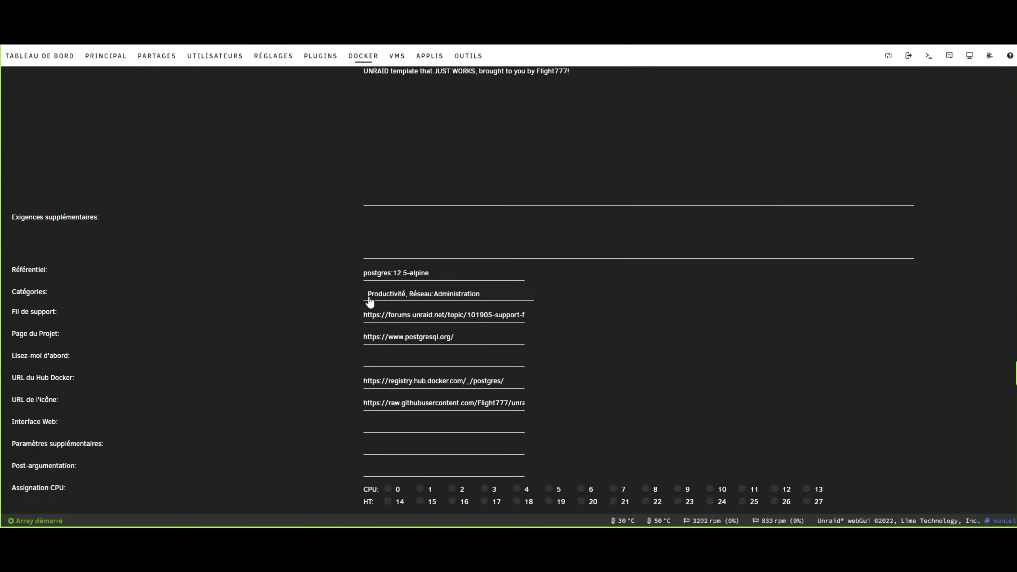
{"action": "scroll", "coordinate": [369, 299], "scroll_direction": "down", "scroll_amount": 1}
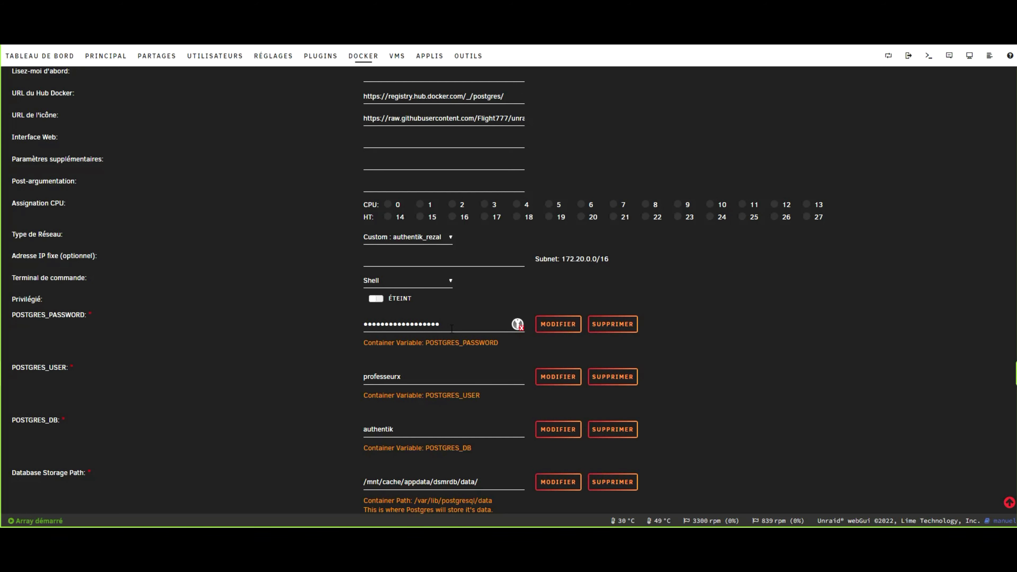
{"action": "scroll", "coordinate": [454, 329], "scroll_direction": "down", "scroll_amount": 1}
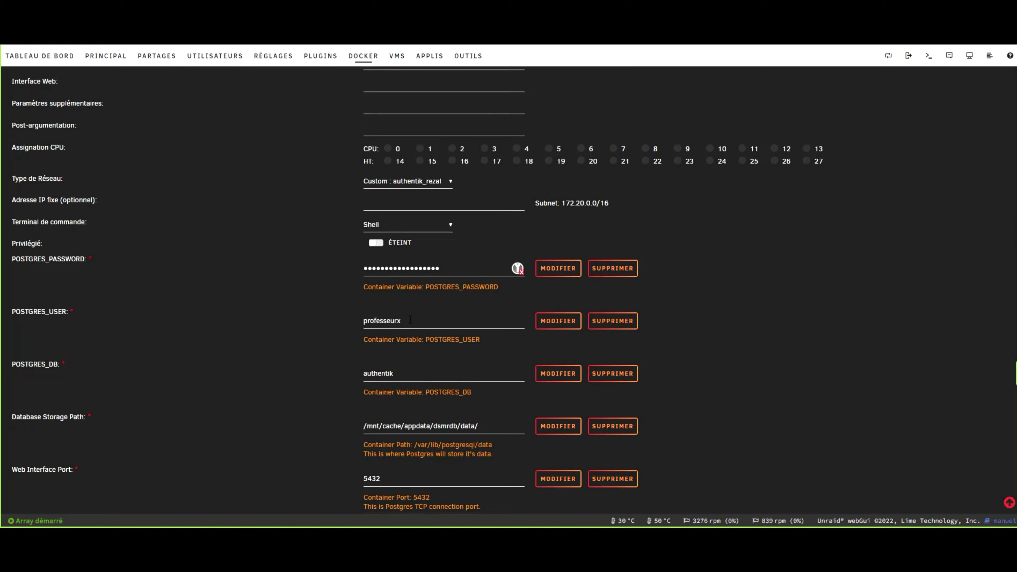
{"action": "scroll", "coordinate": [409, 319], "scroll_direction": "down", "scroll_amount": 1}
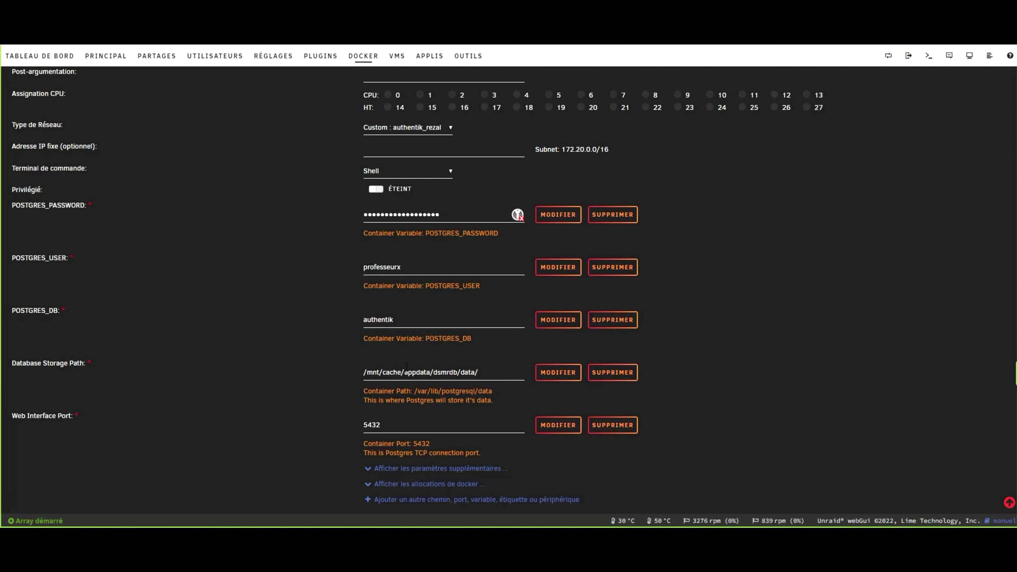
{"action": "scroll", "coordinate": [406, 366], "scroll_direction": "up", "scroll_amount": 6}
{"action": "scroll", "coordinate": [406, 366], "scroll_direction": "up", "scroll_amount": 2}
{"action": "scroll", "coordinate": [412, 362], "scroll_direction": "down", "scroll_amount": 9}
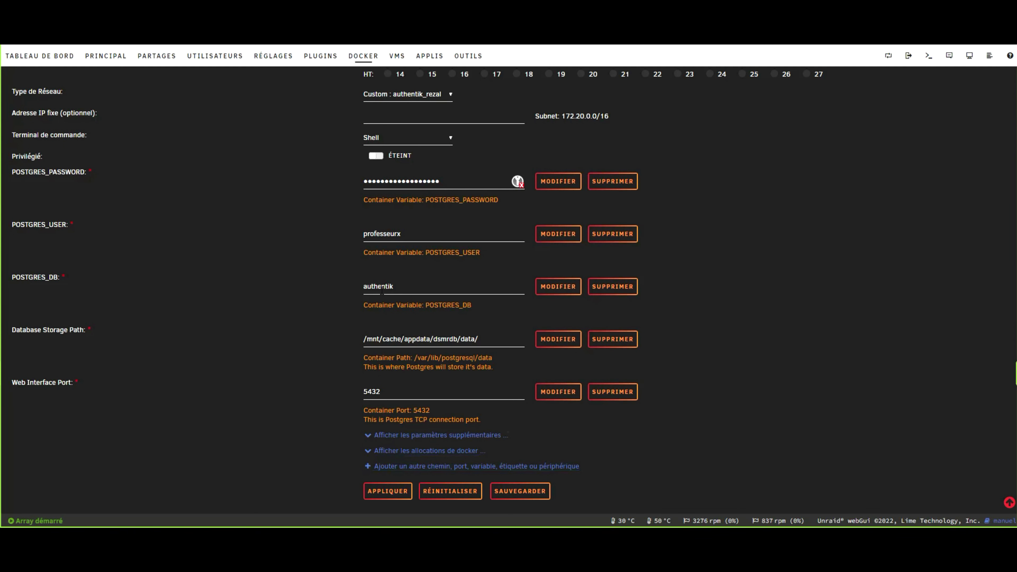
{"action": "scroll", "coordinate": [460, 293], "scroll_direction": "up", "scroll_amount": 15}
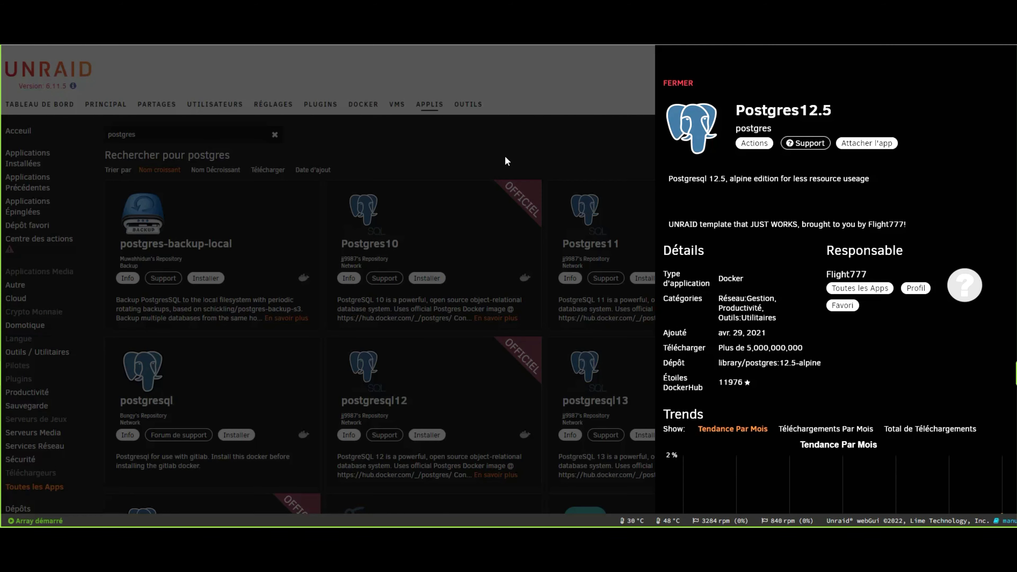
Close the Postgres12.5 details and search the community applications for "redis"
{"action": "left_click", "coordinate": [506, 137]}
{"action": "key", "text": "ctrl+a"}
{"action": "type", "text": "redis"}
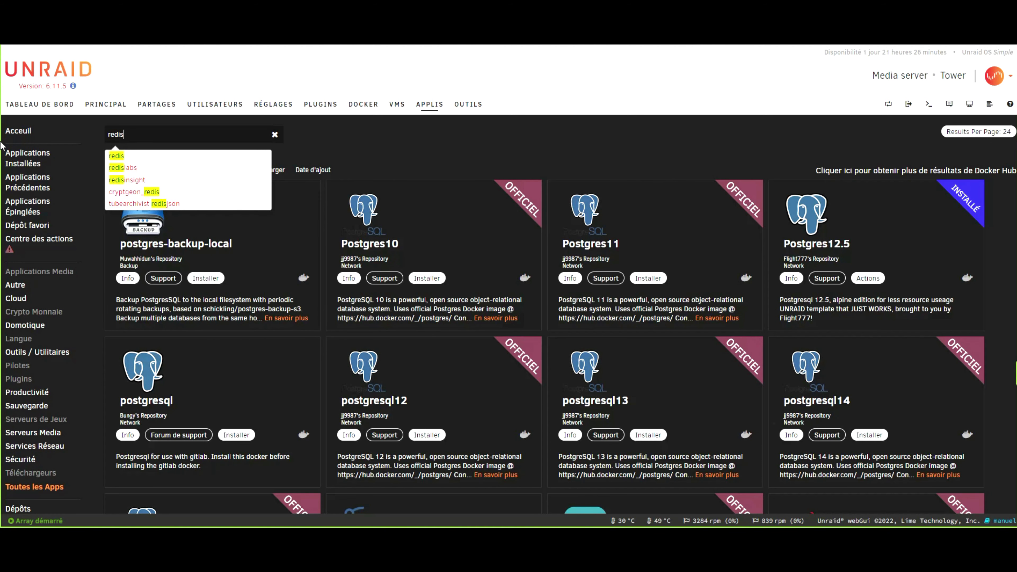
{"action": "key", "text": "Return"}
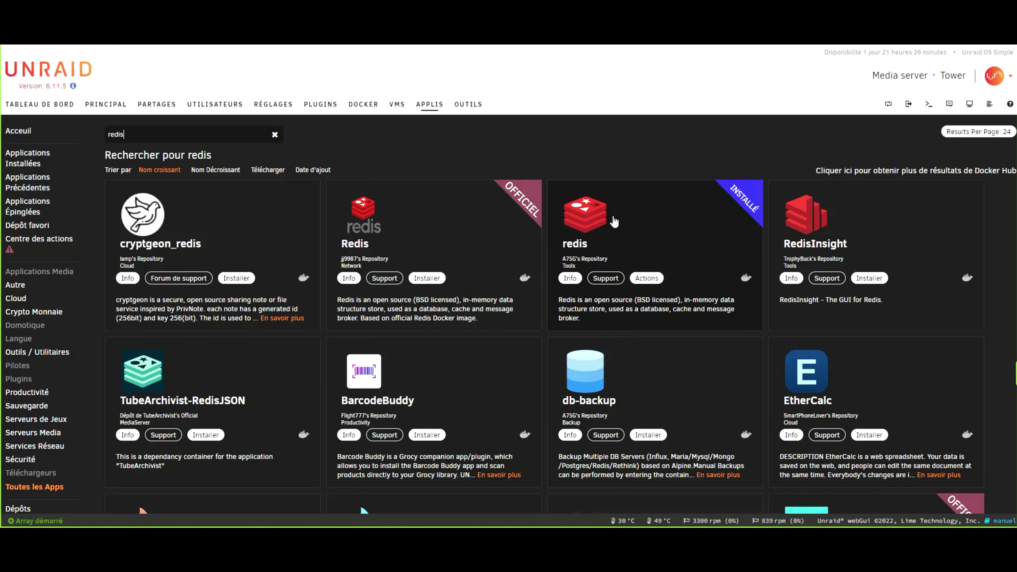
Open the details of the installed redis app from A75G's Repository and bring up its container configuration for editing
{"action": "left_click", "coordinate": [613, 219]}
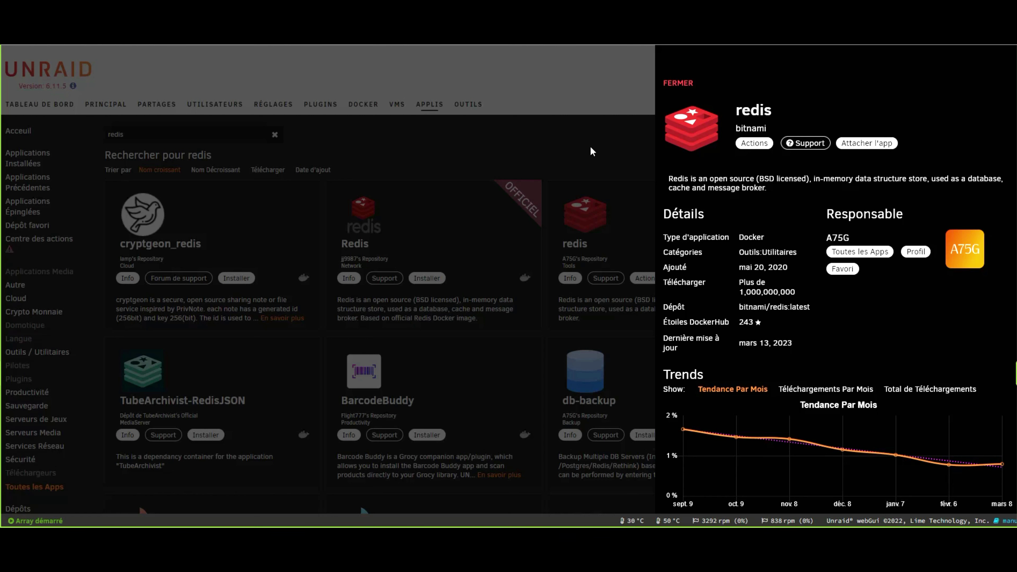
{"action": "left_click", "coordinate": [741, 150]}
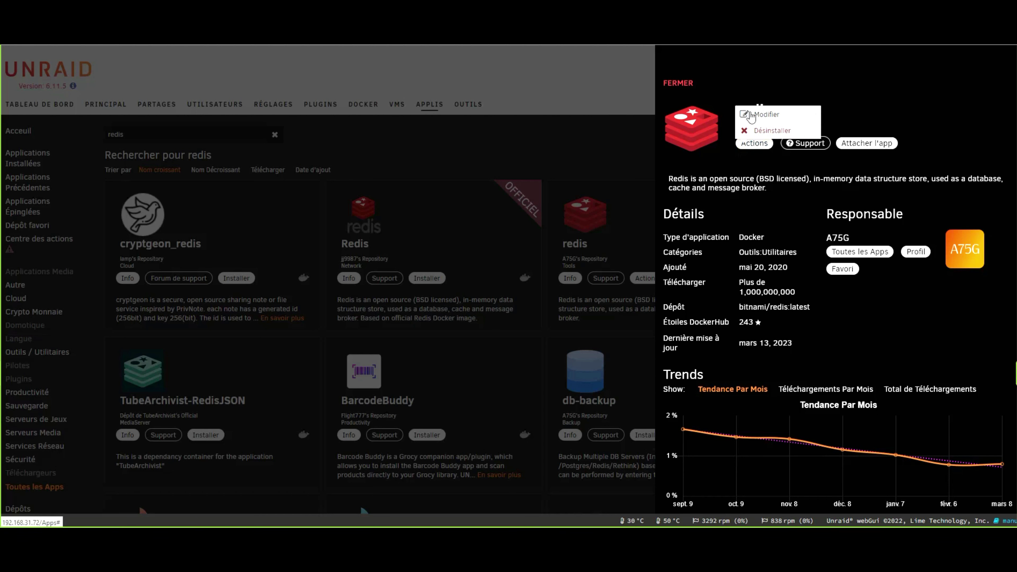
{"action": "left_click", "coordinate": [765, 114]}
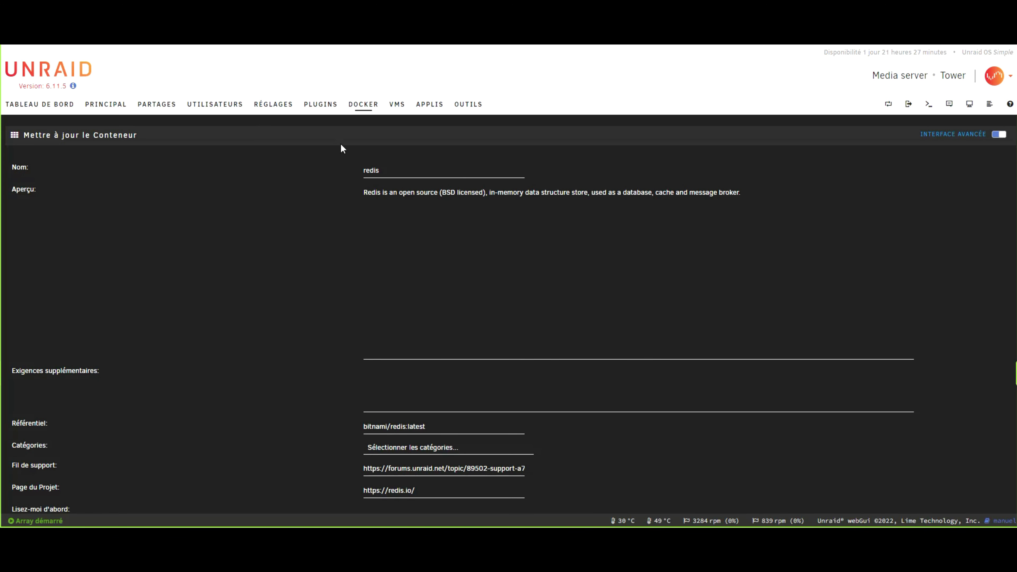
Examine the redis container settings, including the repository, network type, port, appdata path, ALLOW_EMPTY_PASSWORD, password and extra flags
{"action": "scroll", "coordinate": [359, 160], "scroll_direction": "down", "scroll_amount": 1}
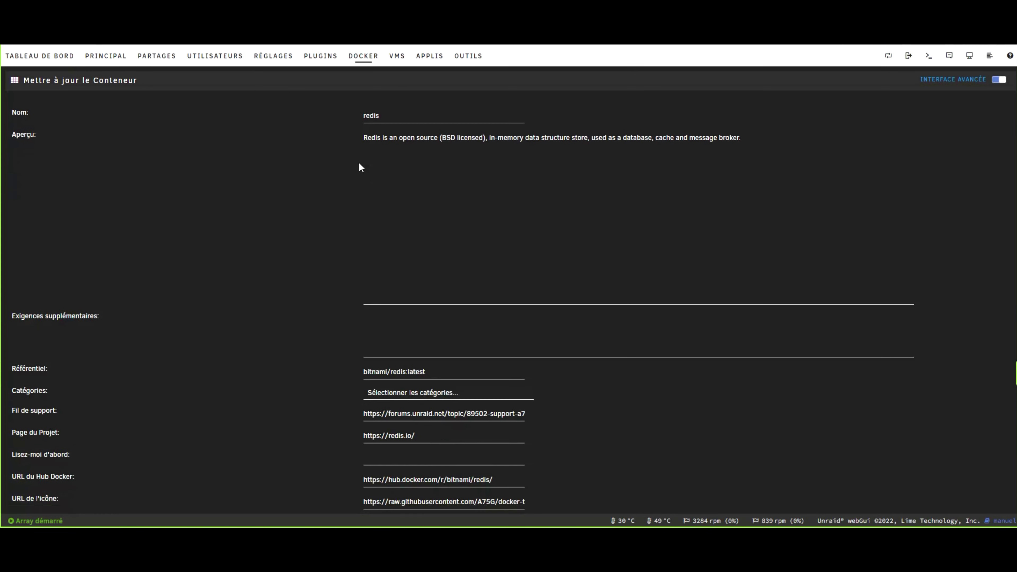
{"action": "scroll", "coordinate": [359, 165], "scroll_direction": "down", "scroll_amount": 2}
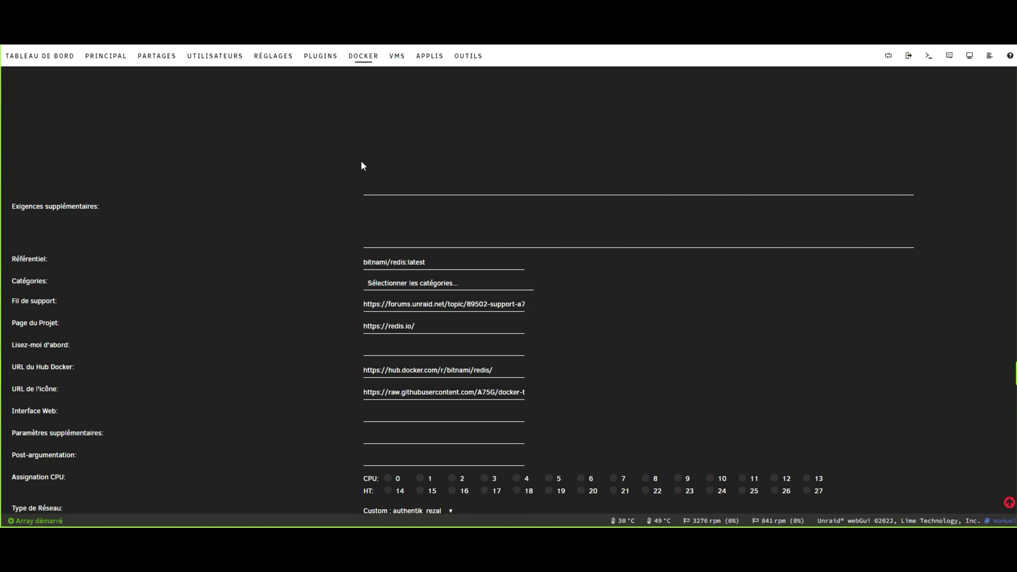
{"action": "scroll", "coordinate": [108, 153], "scroll_direction": "down", "scroll_amount": 8}
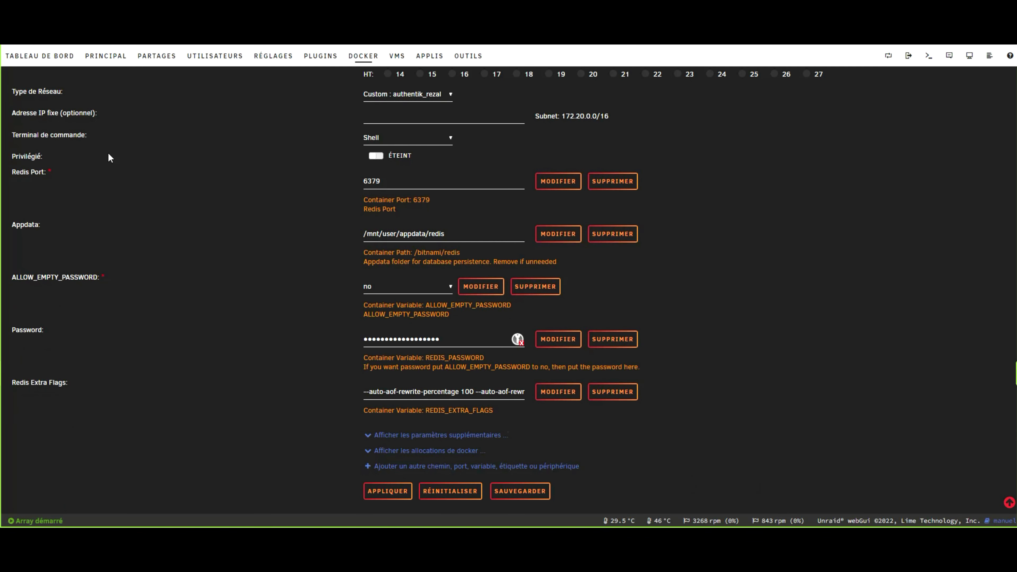
{"action": "scroll", "coordinate": [108, 153], "scroll_direction": "up", "scroll_amount": 5}
{"action": "scroll", "coordinate": [112, 157], "scroll_direction": "down", "scroll_amount": 3}
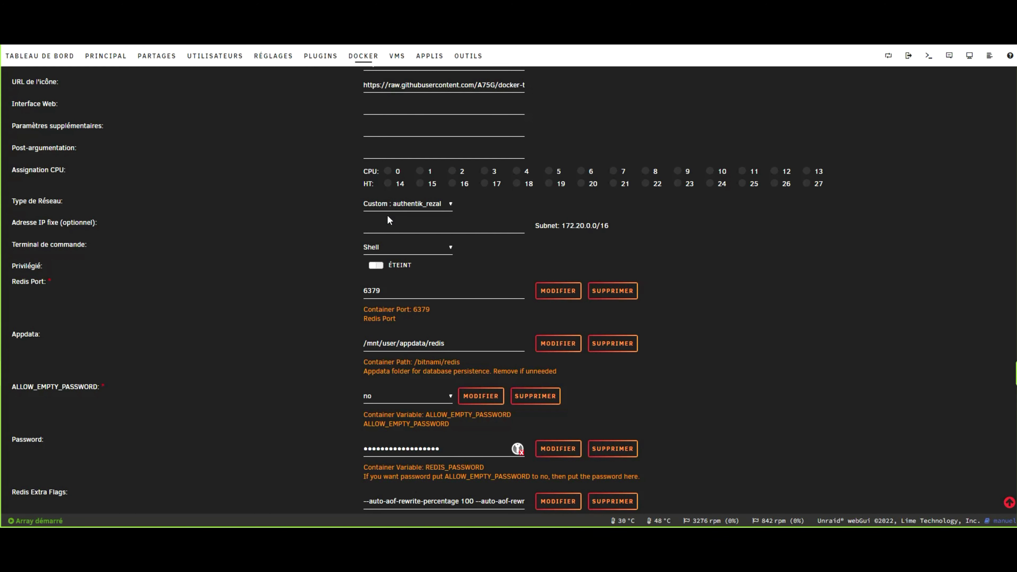
{"action": "scroll", "coordinate": [387, 217], "scroll_direction": "down", "scroll_amount": 3}
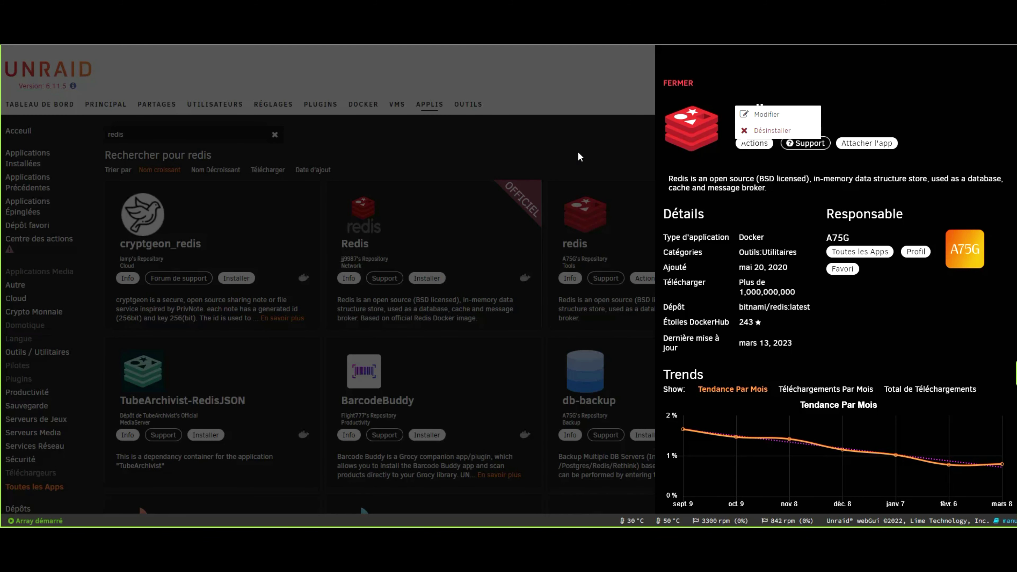
Close the redis details and search the community applications for "authentik"
{"action": "left_click", "coordinate": [572, 134]}
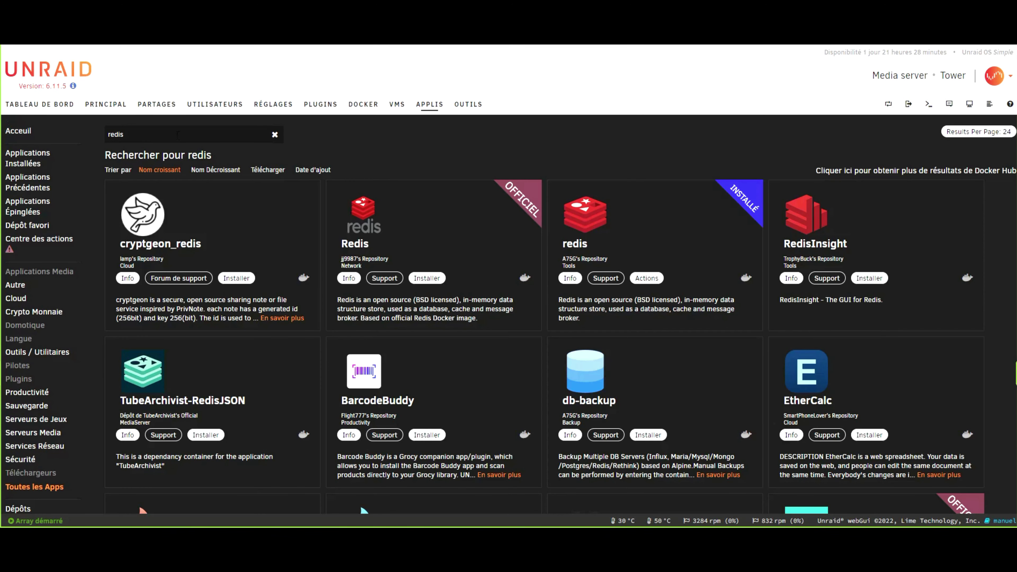
{"action": "double_click", "coordinate": [206, 137]}
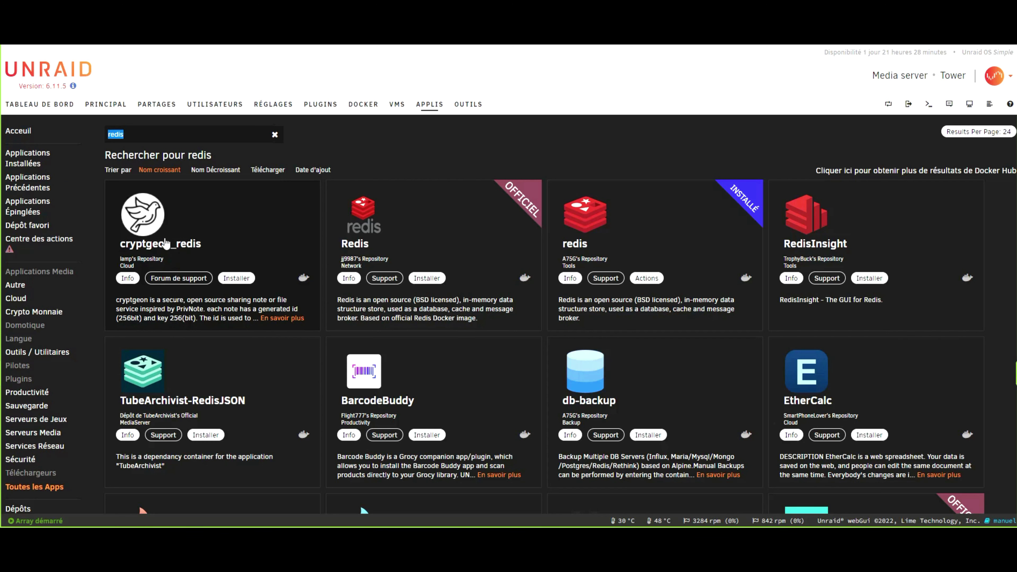
{"action": "type", "text": "auth"}
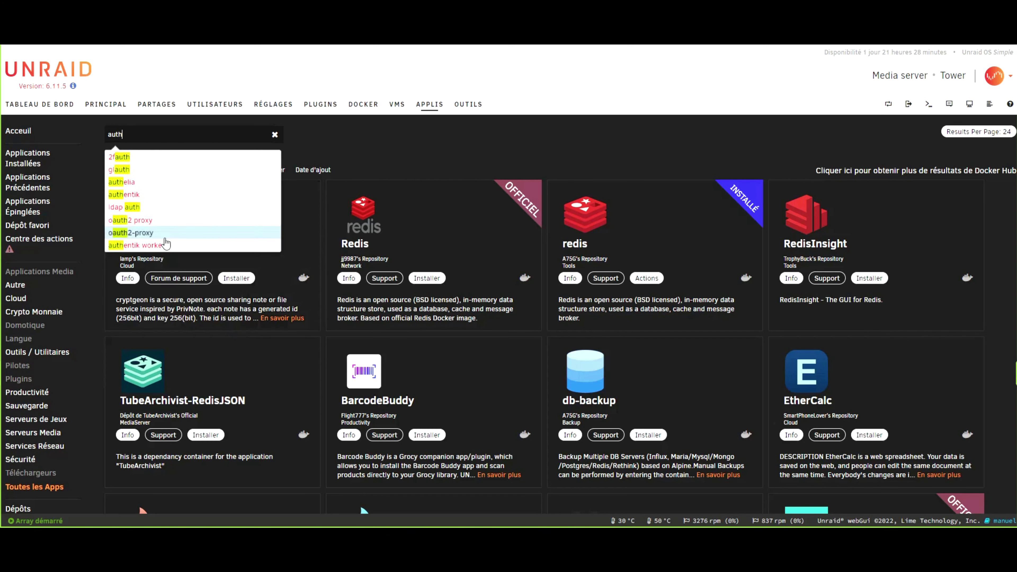
{"action": "type", "text": "entik"}
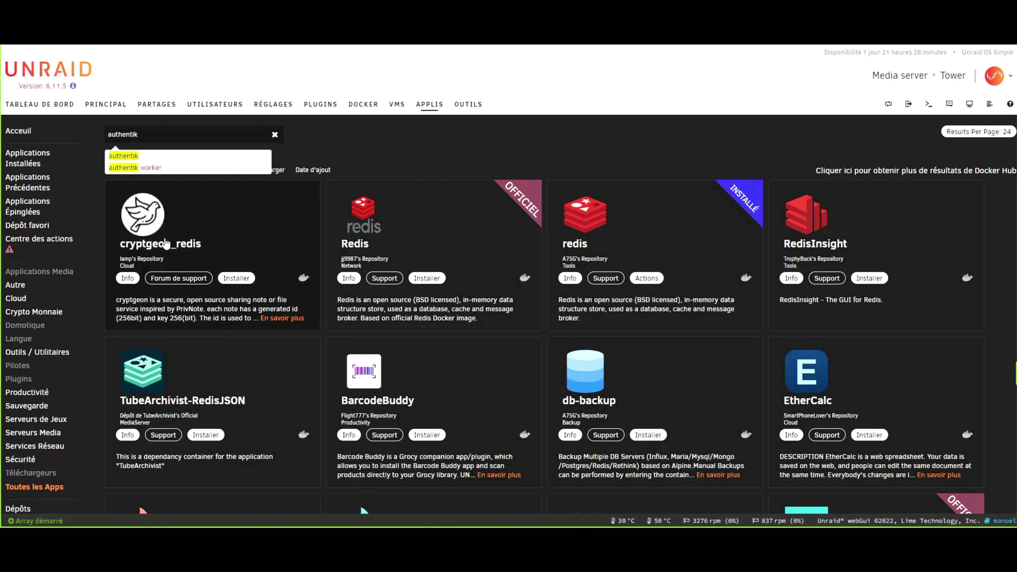
{"action": "key", "text": "Return"}
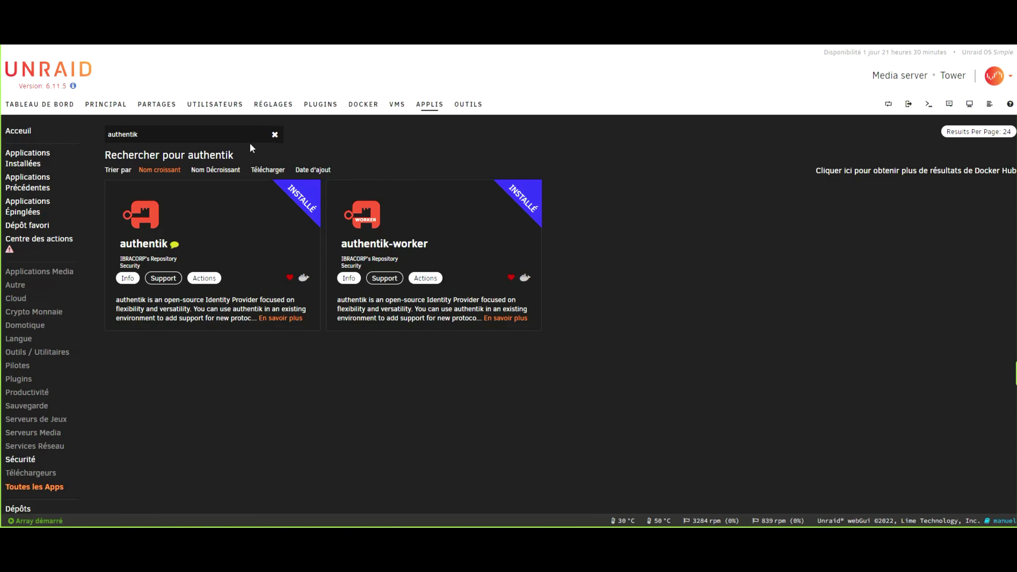
Open the installed authentik app's details, highlight the initial setup URL, and bring up its container configuration for editing
{"action": "left_click", "coordinate": [152, 225]}
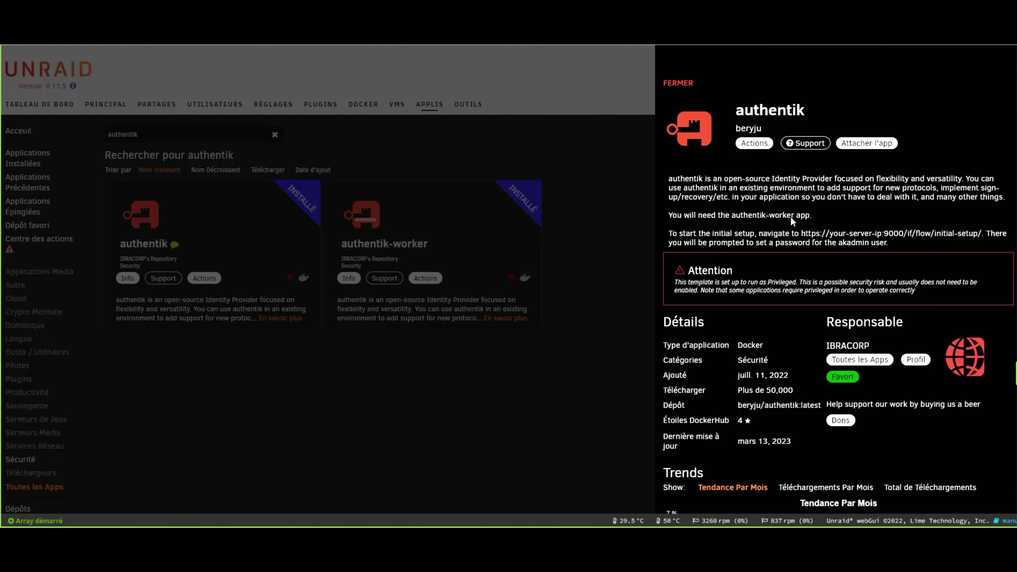
{"action": "left_click_drag", "start_coordinate": [803, 236], "coordinate": [967, 232]}
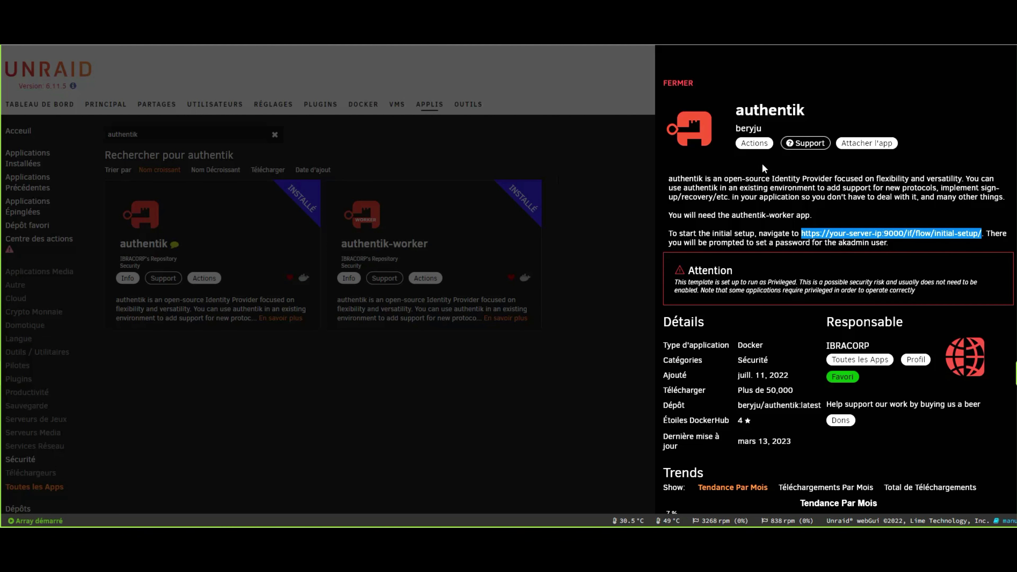
{"action": "left_click", "coordinate": [754, 144]}
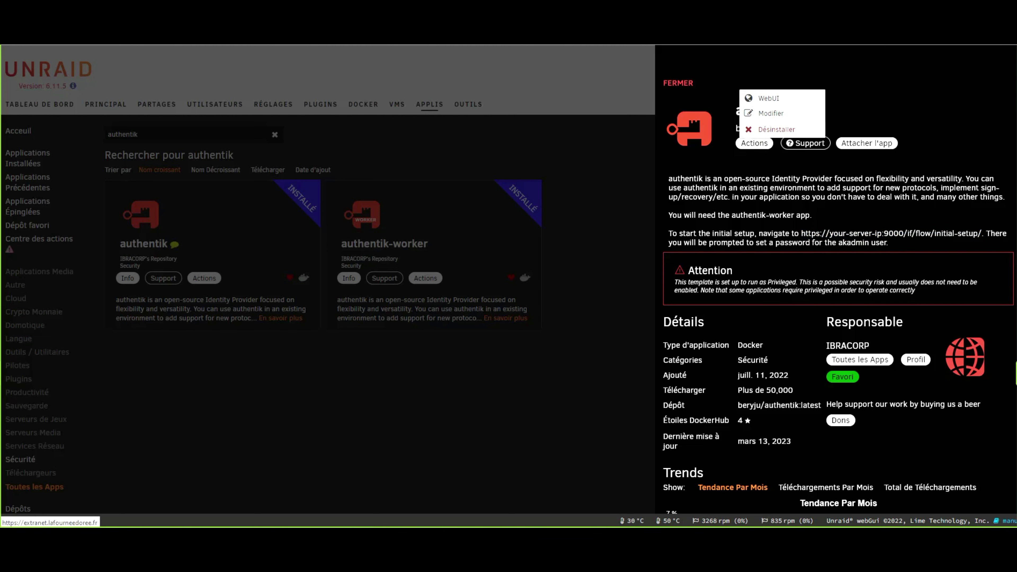
{"action": "left_click", "coordinate": [770, 113]}
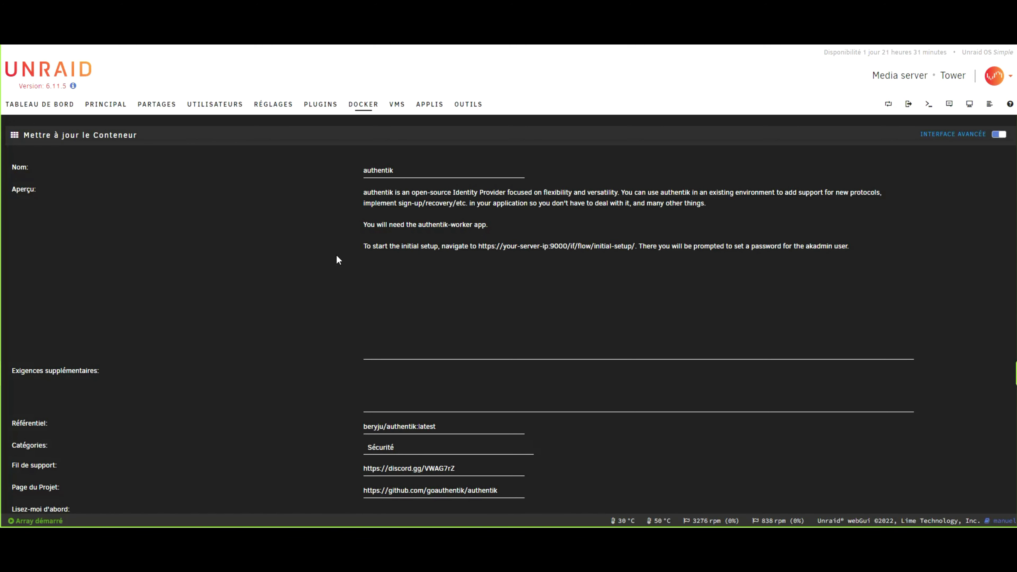
Examine the authentik container settings, including repository, network type, ports, Redis and PostgreSQL hosts, database credentials, MaxMind fields and GeoIP paths
{"action": "scroll", "coordinate": [322, 255], "scroll_direction": "down", "scroll_amount": 6}
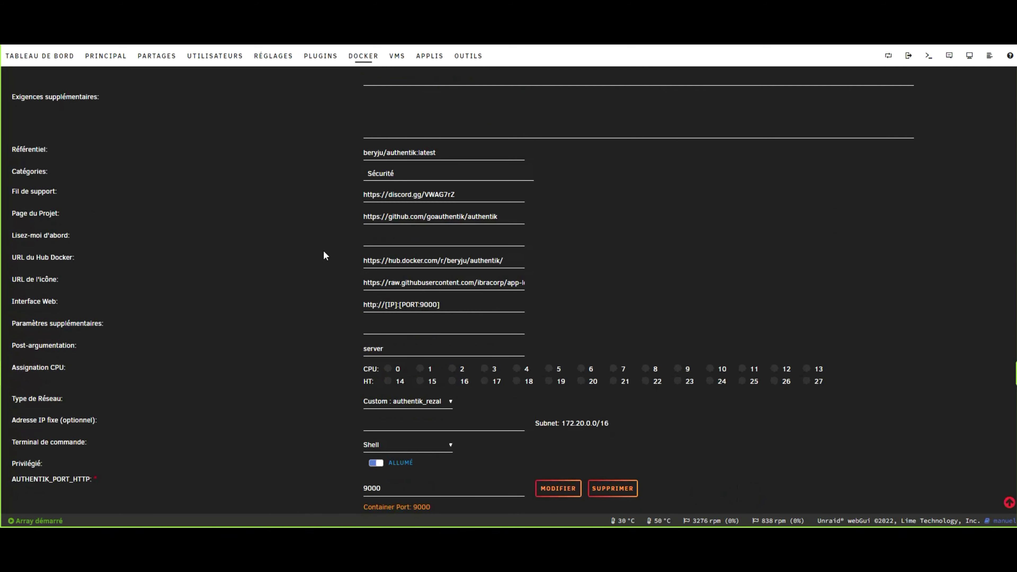
{"action": "scroll", "coordinate": [324, 256], "scroll_direction": "down", "scroll_amount": 2}
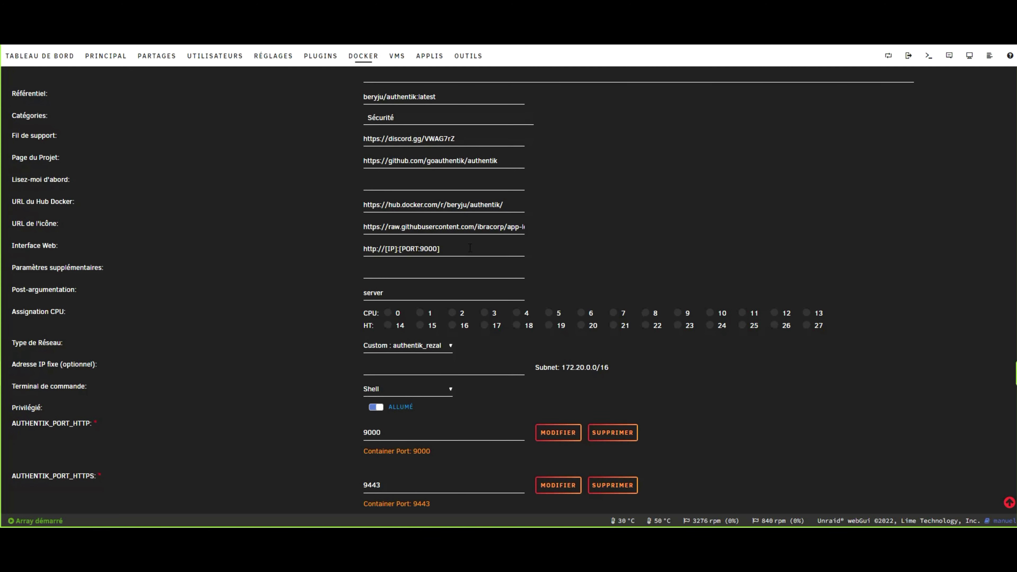
{"action": "scroll", "coordinate": [470, 247], "scroll_direction": "down", "scroll_amount": 3}
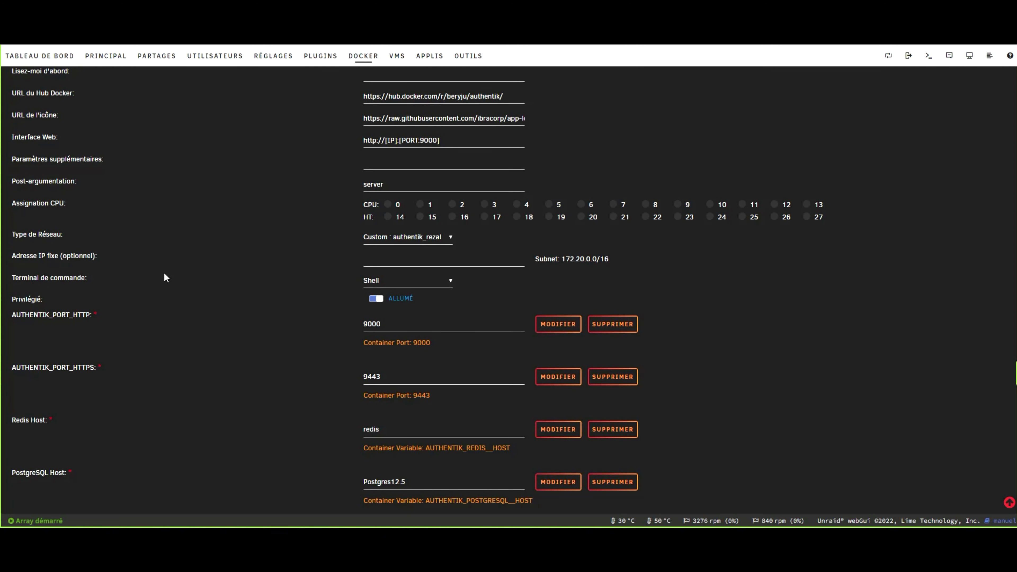
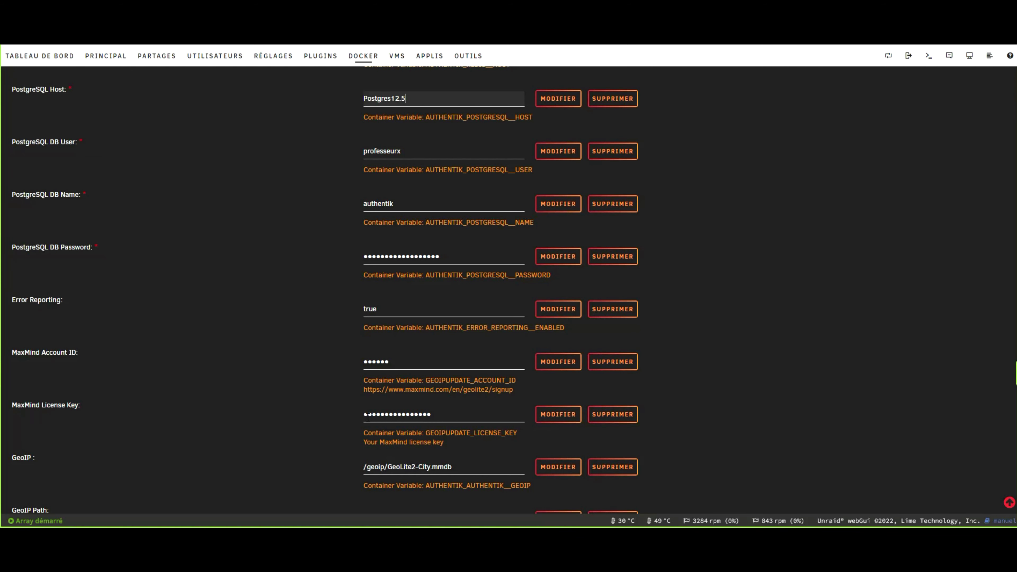
{"action": "scroll", "coordinate": [368, 418], "scroll_direction": "down", "scroll_amount": 1}
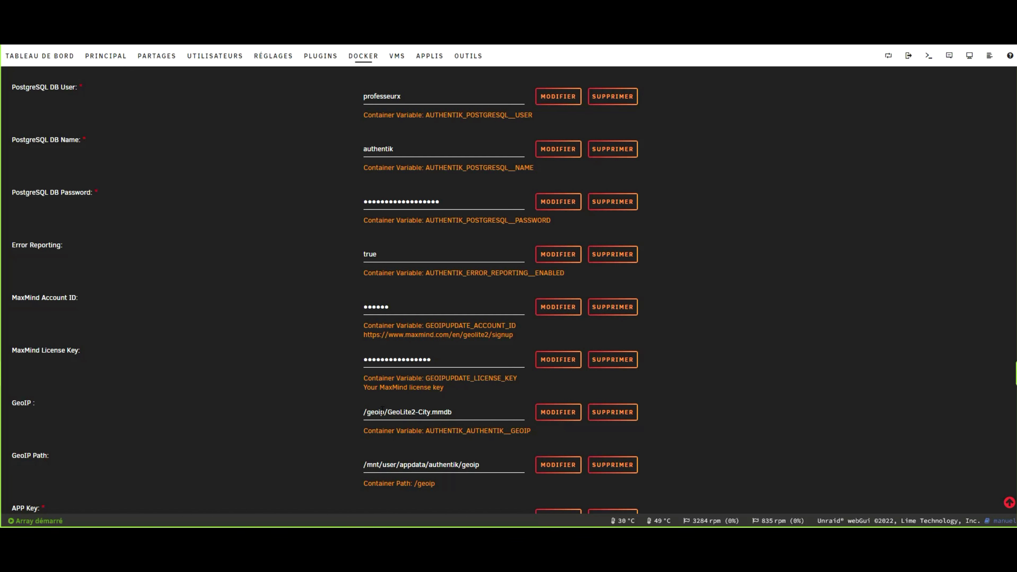
{"action": "left_click_drag", "start_coordinate": [366, 412], "coordinate": [385, 412]}
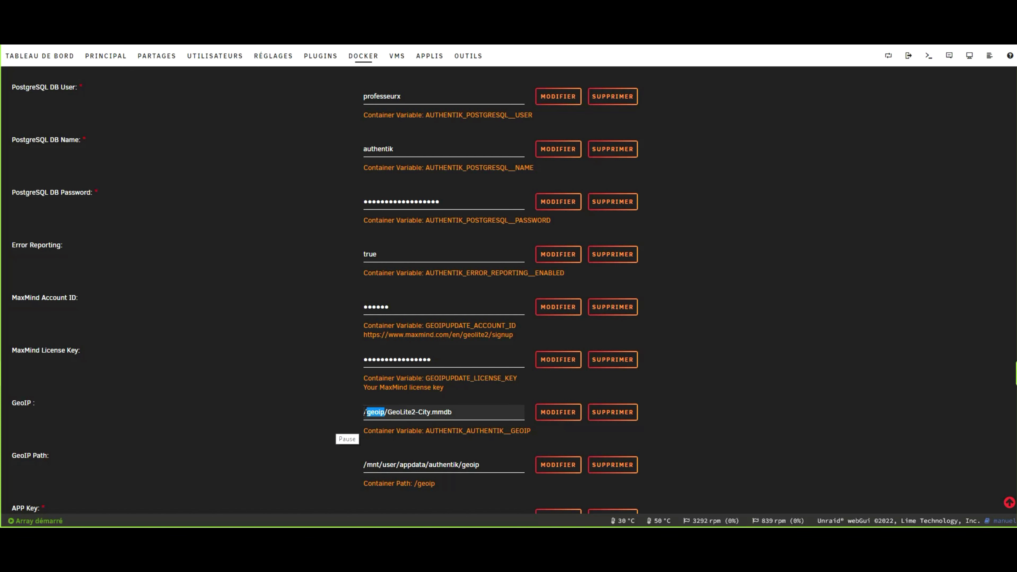
{"action": "left_click", "coordinate": [302, 404]}
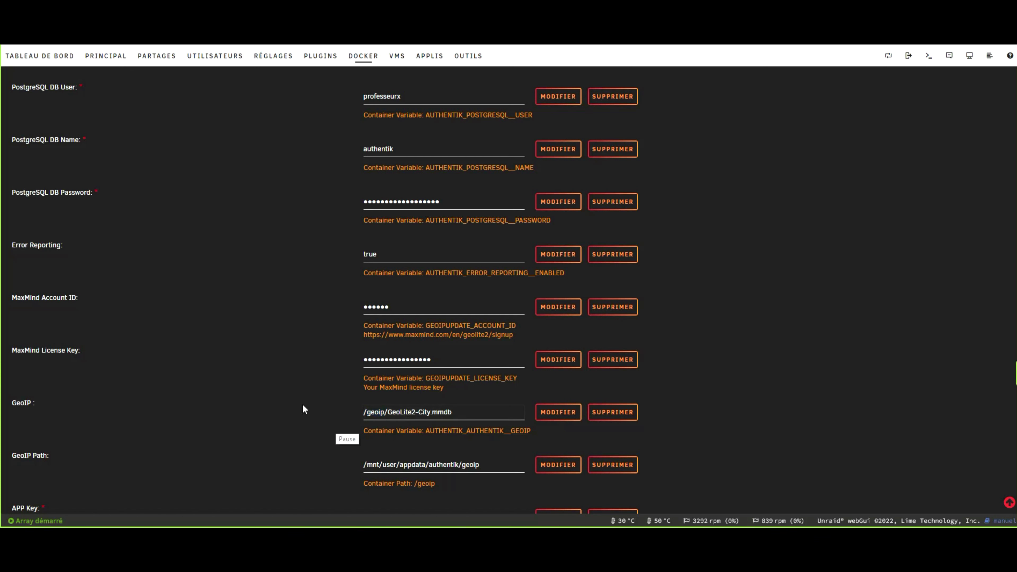
{"action": "scroll", "coordinate": [353, 389], "scroll_direction": "down", "scroll_amount": 3}
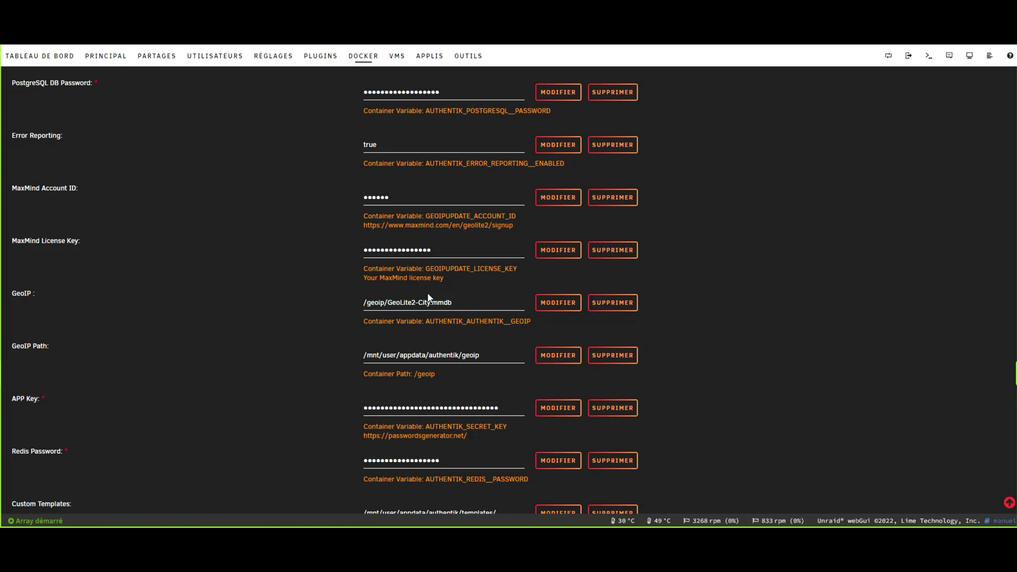
{"action": "scroll", "coordinate": [434, 299], "scroll_direction": "down", "scroll_amount": 1}
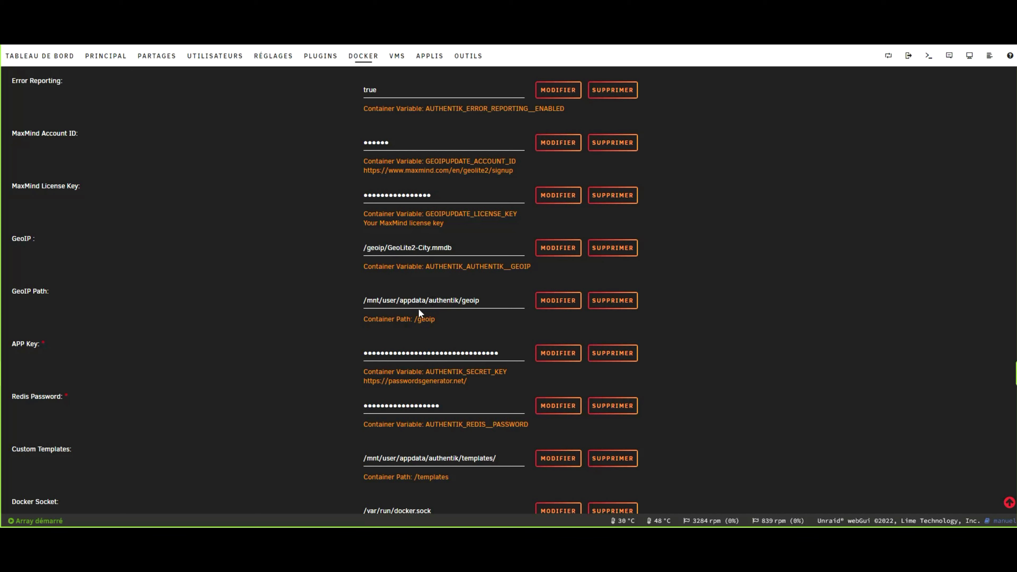
Open the passwordsgenerator.net link given under the APP Key setting in a new browser tab and switch to it
{"action": "left_click_drag", "start_coordinate": [364, 384], "coordinate": [467, 382]}
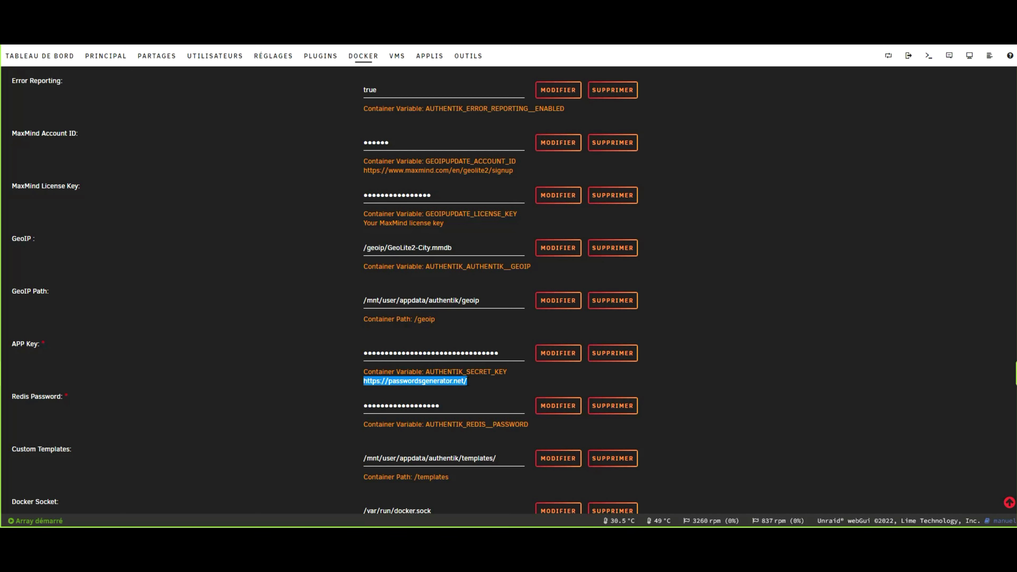
{"action": "right_click", "coordinate": [424, 383]}
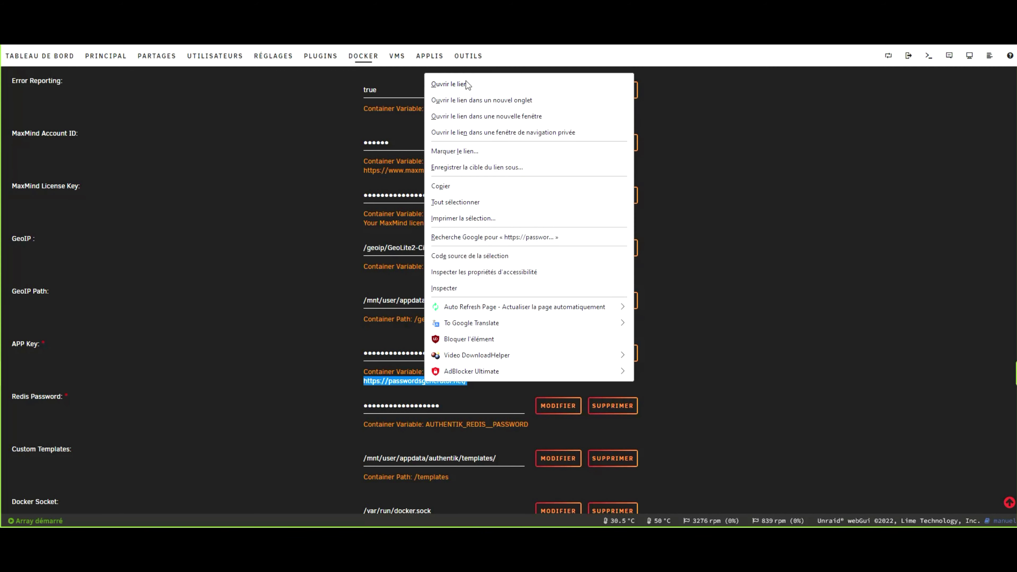
{"action": "left_click", "coordinate": [466, 100]}
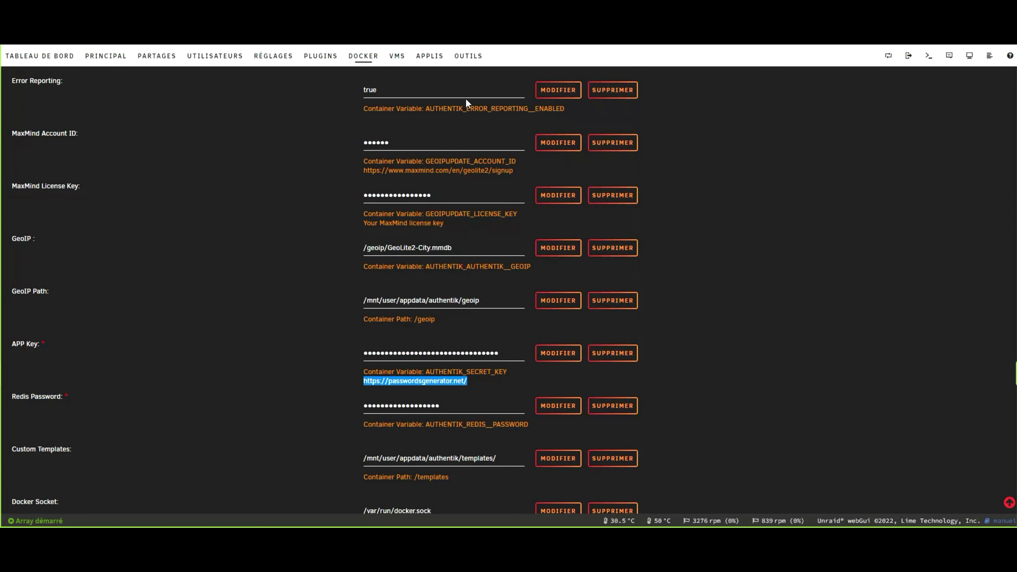
{"action": "key", "text": "ctrl+Tab"}
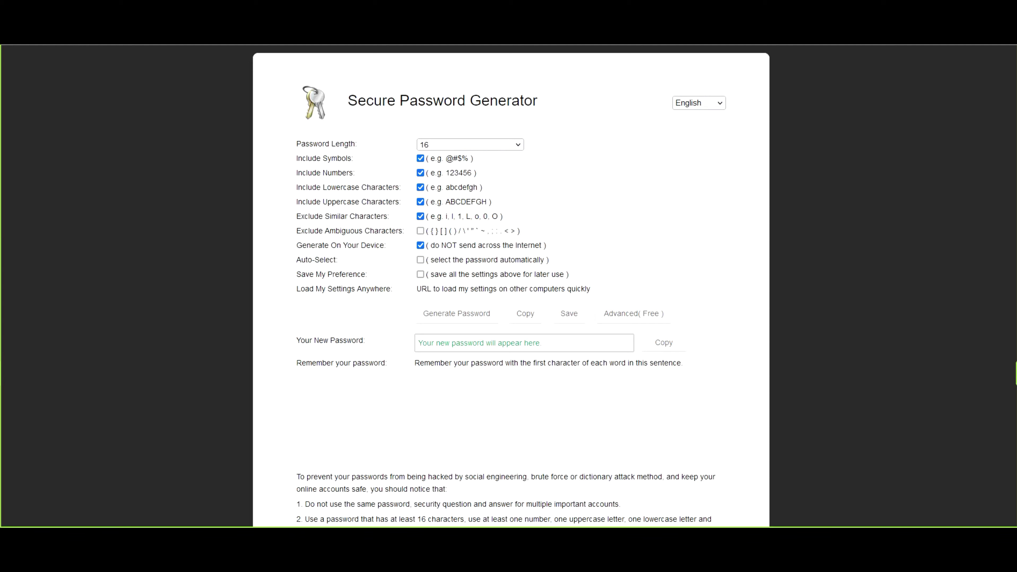
Generate a 32-character password without symbols and select the generated text
{"action": "left_click", "coordinate": [503, 146]}
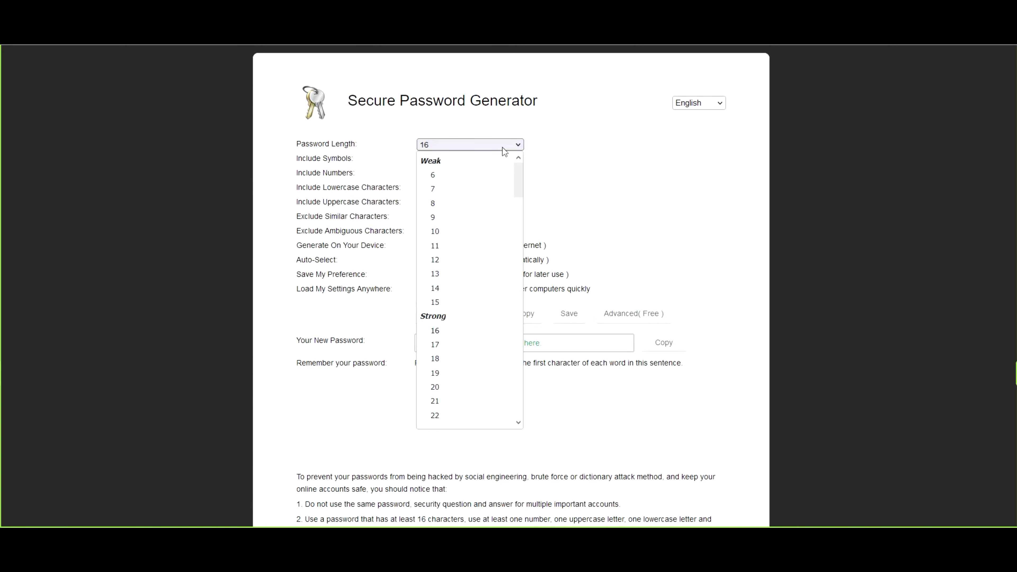
{"action": "scroll", "coordinate": [466, 360], "scroll_direction": "down", "scroll_amount": 4}
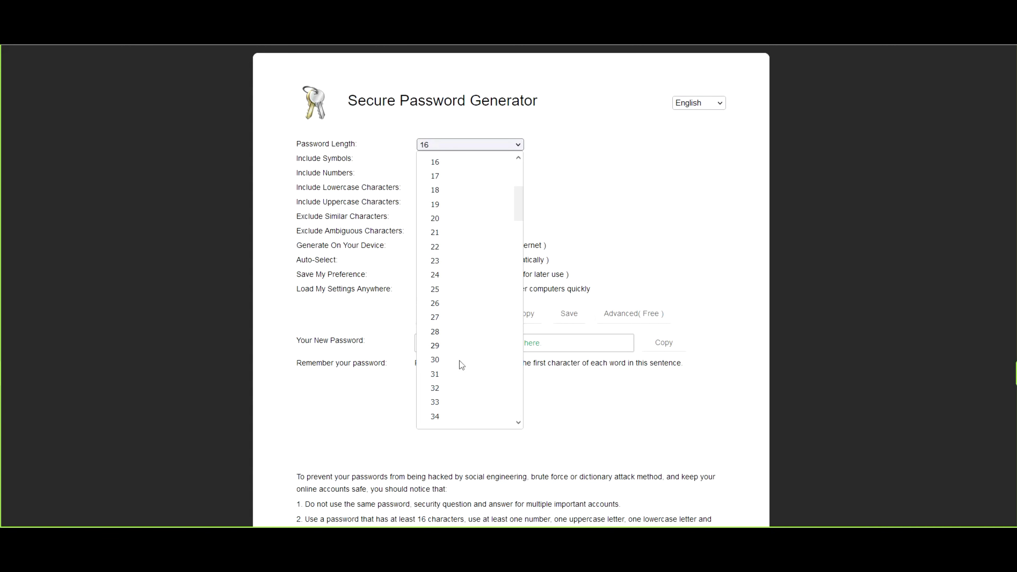
{"action": "left_click", "coordinate": [457, 387]}
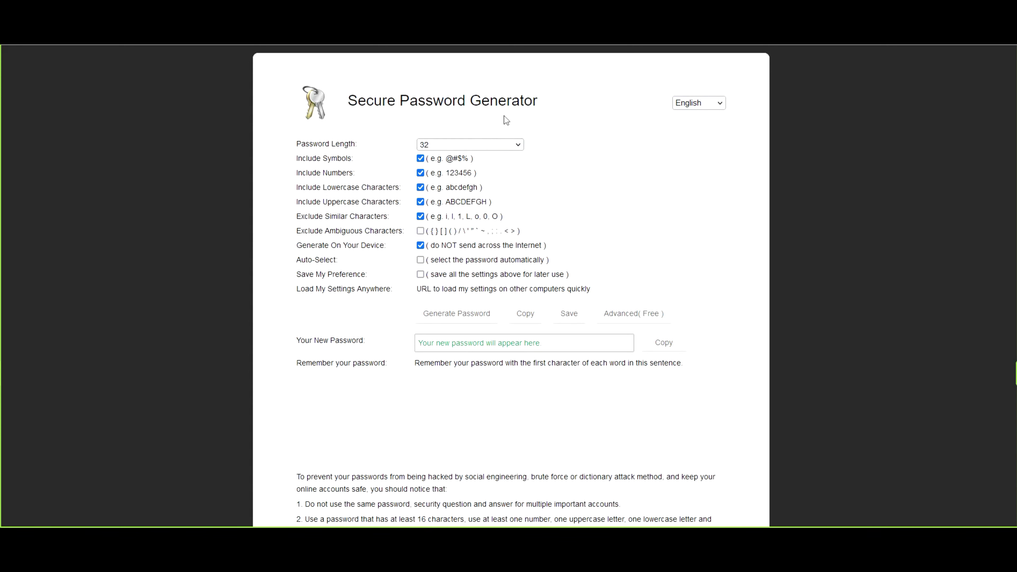
{"action": "left_click", "coordinate": [421, 158]}
{"action": "left_click", "coordinate": [438, 319]}
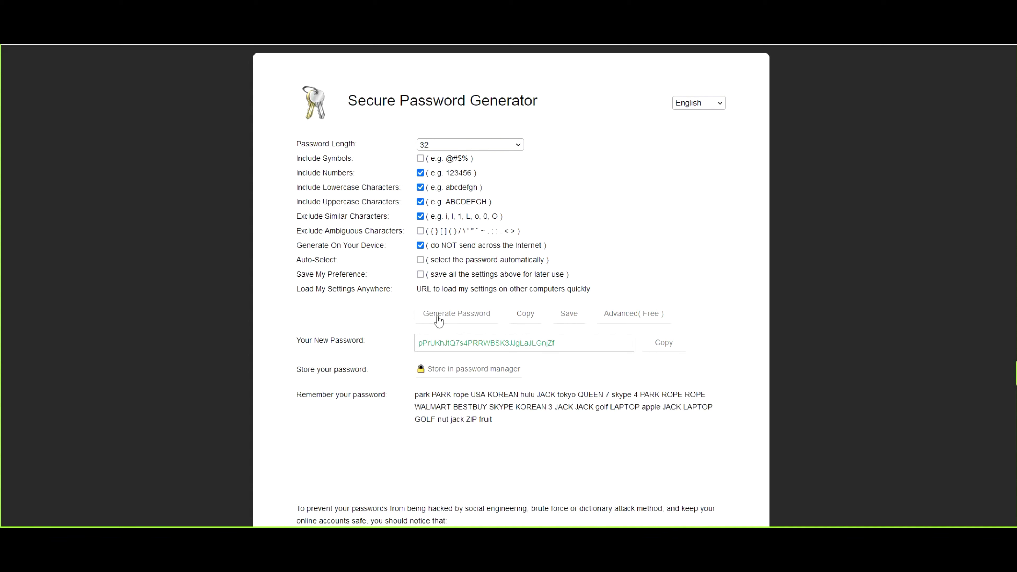
{"action": "left_click_drag", "start_coordinate": [566, 342], "coordinate": [538, 339]}
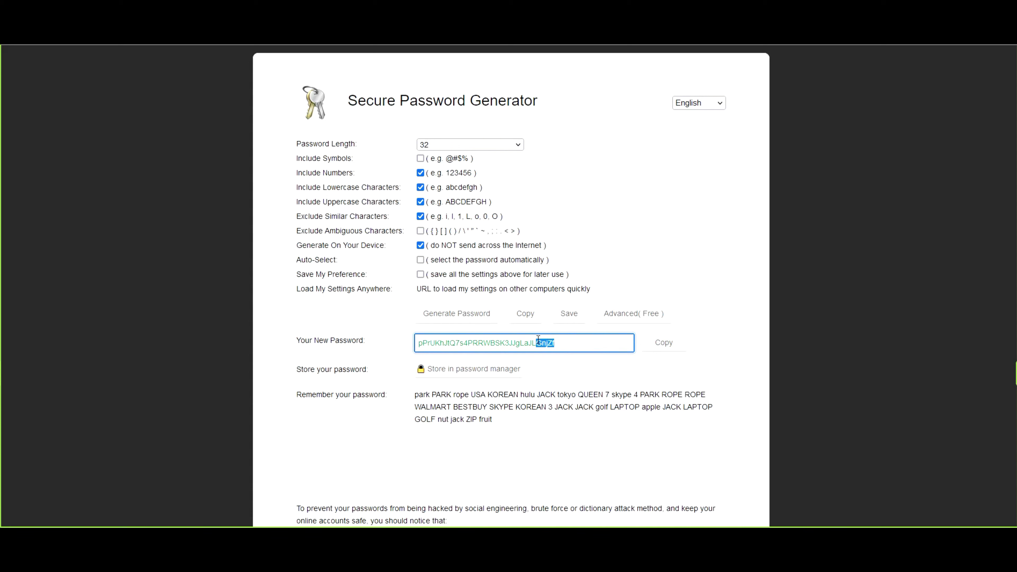
{"action": "double_click", "coordinate": [539, 339]}
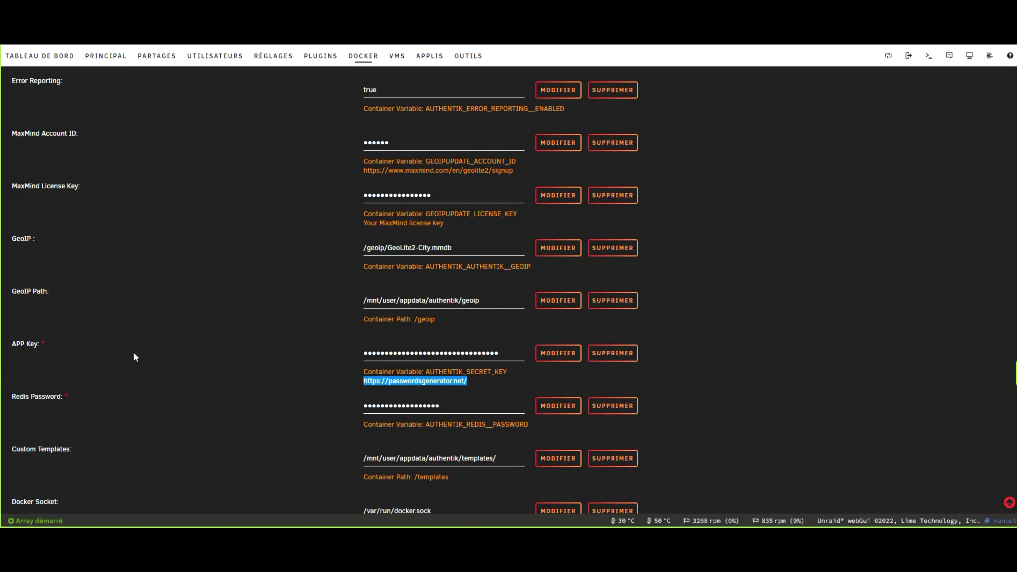
Inspect the Custom Templates and media path configurations of the authentik container, cancelling each without changes
{"action": "scroll", "coordinate": [442, 357], "scroll_direction": "down", "scroll_amount": 3}
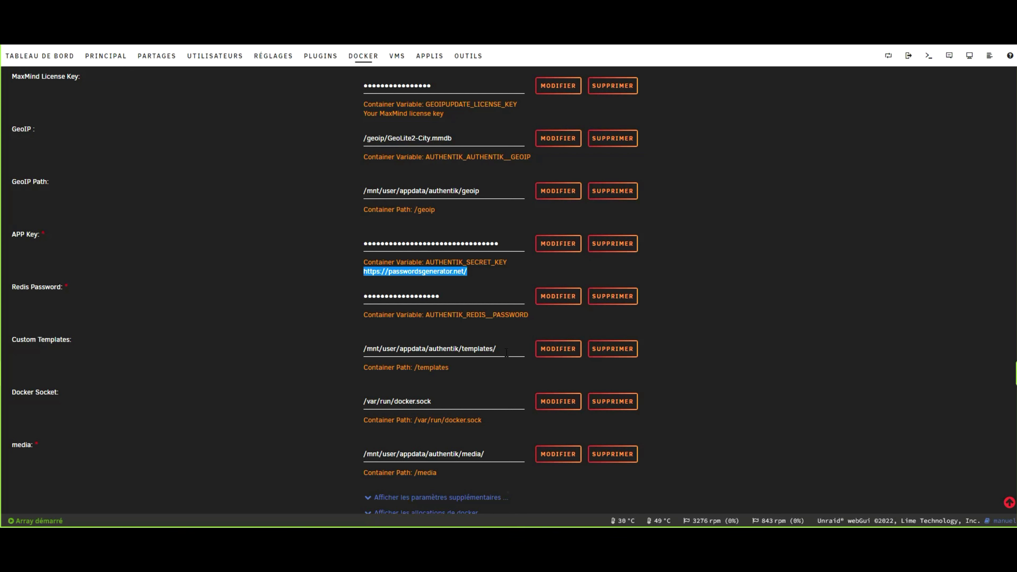
{"action": "left_click", "coordinate": [538, 352]}
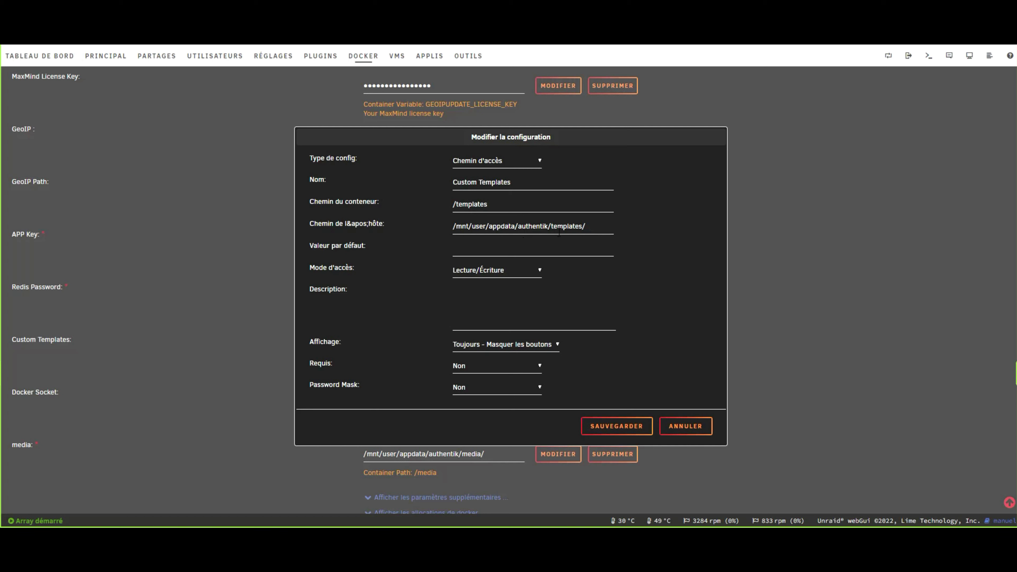
{"action": "left_click", "coordinate": [548, 226]}
{"action": "left_click", "coordinate": [702, 425]}
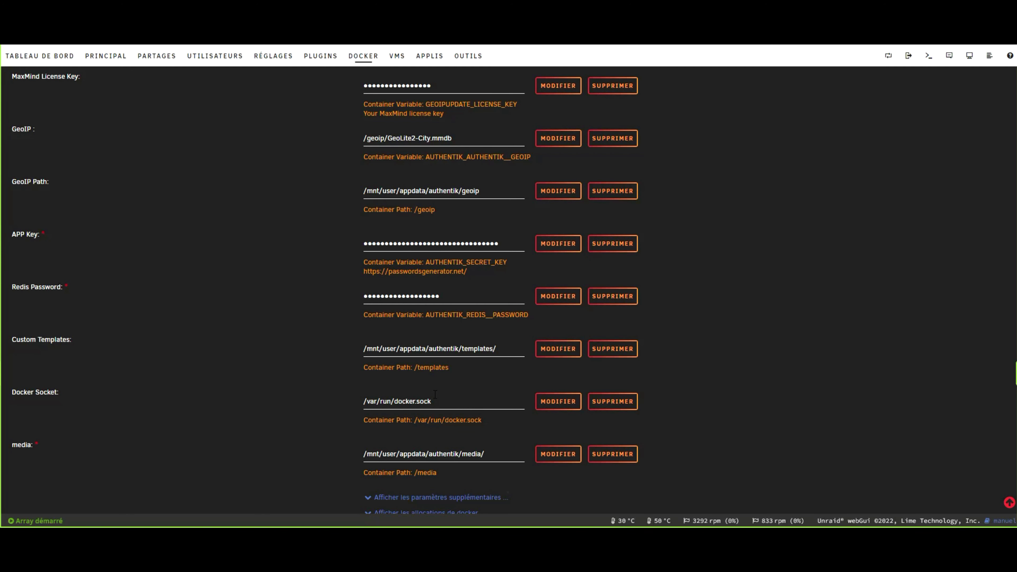
{"action": "scroll", "coordinate": [435, 394], "scroll_direction": "down", "scroll_amount": 2}
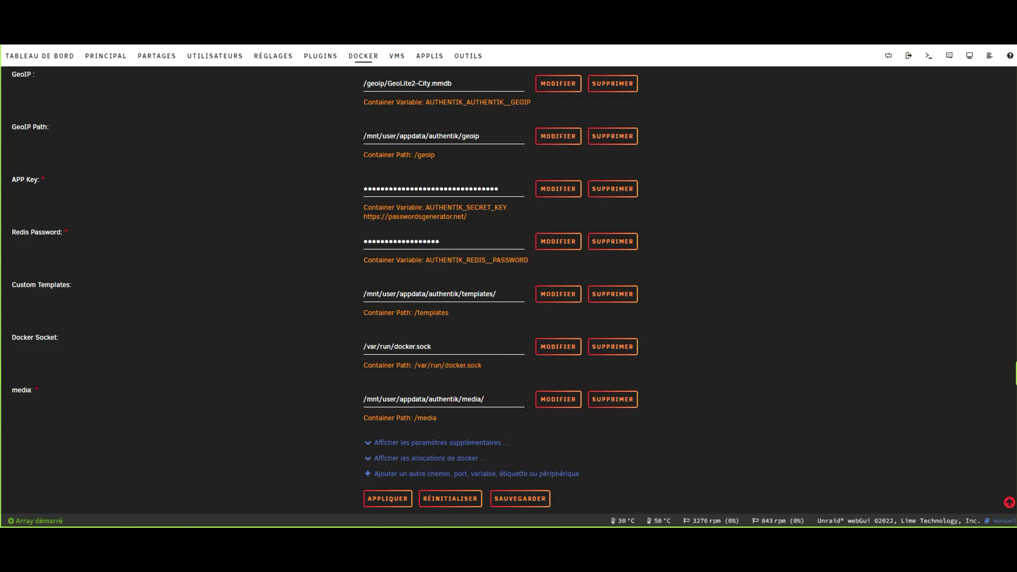
{"action": "left_click", "coordinate": [545, 405]}
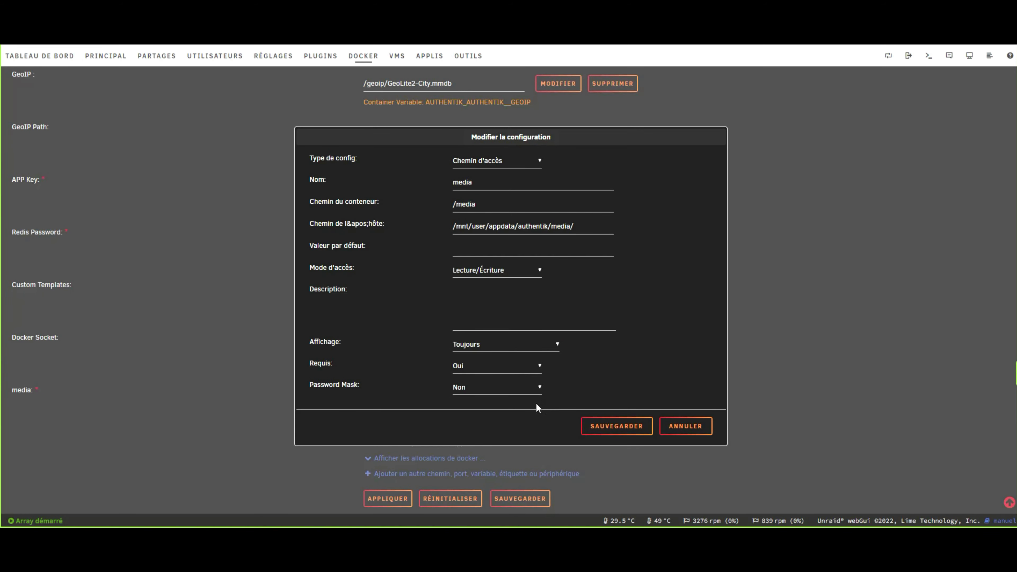
{"action": "left_click", "coordinate": [697, 429]}
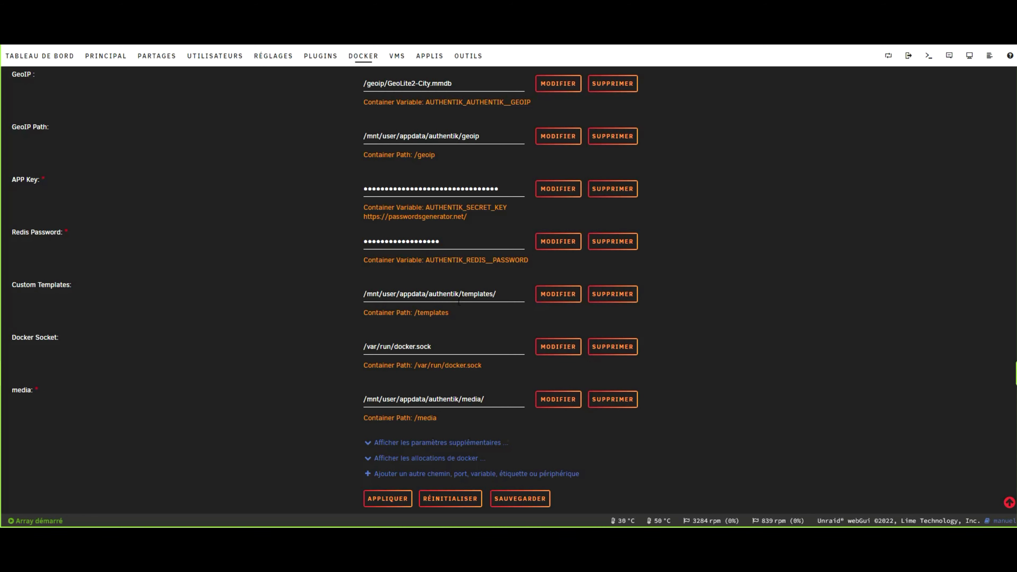
Look back over the authentik settings, return to the application search results, and open the details of authentik-worker
{"action": "scroll", "coordinate": [438, 308], "scroll_direction": "up", "scroll_amount": 4}
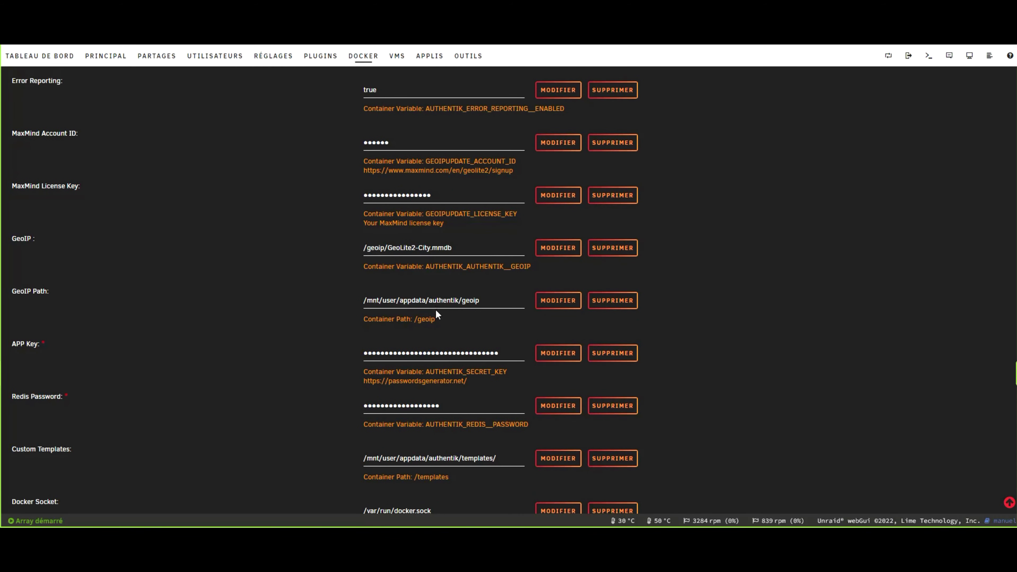
{"action": "scroll", "coordinate": [435, 314], "scroll_direction": "up", "scroll_amount": 20}
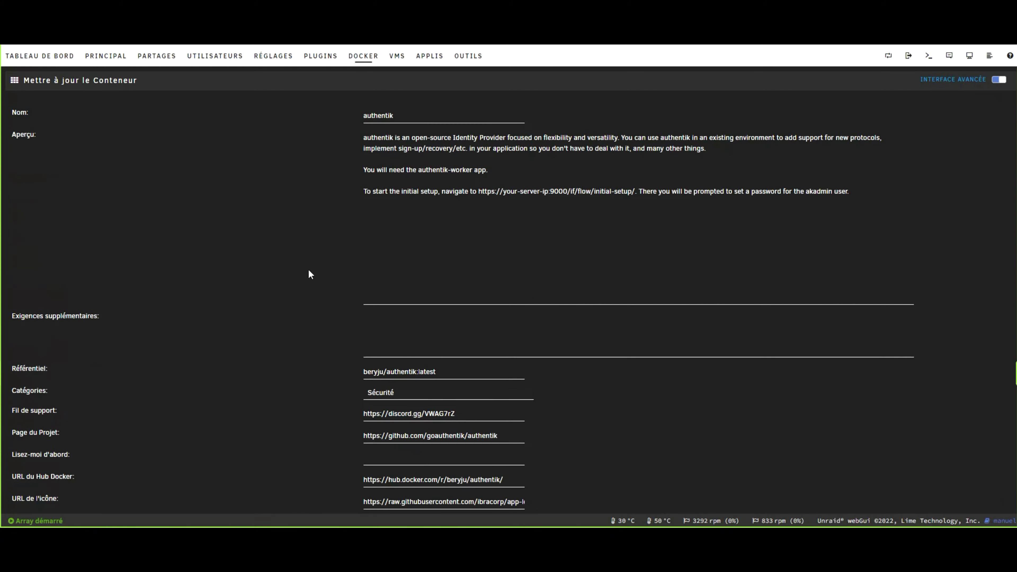
{"action": "scroll", "coordinate": [456, 366], "scroll_direction": "down", "scroll_amount": 20}
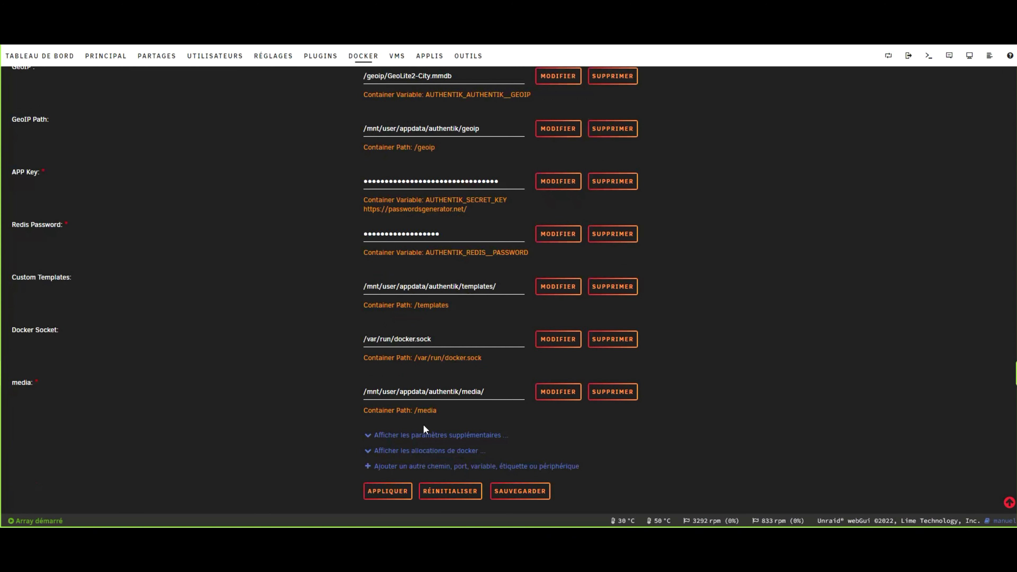
{"action": "scroll", "coordinate": [438, 264], "scroll_direction": "up", "scroll_amount": 4}
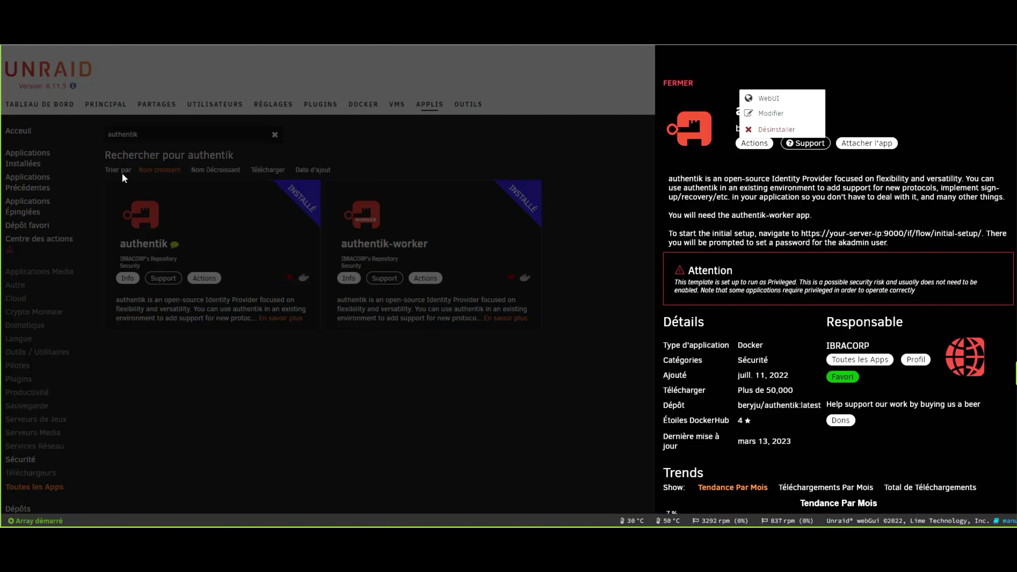
{"action": "left_click", "coordinate": [457, 387]}
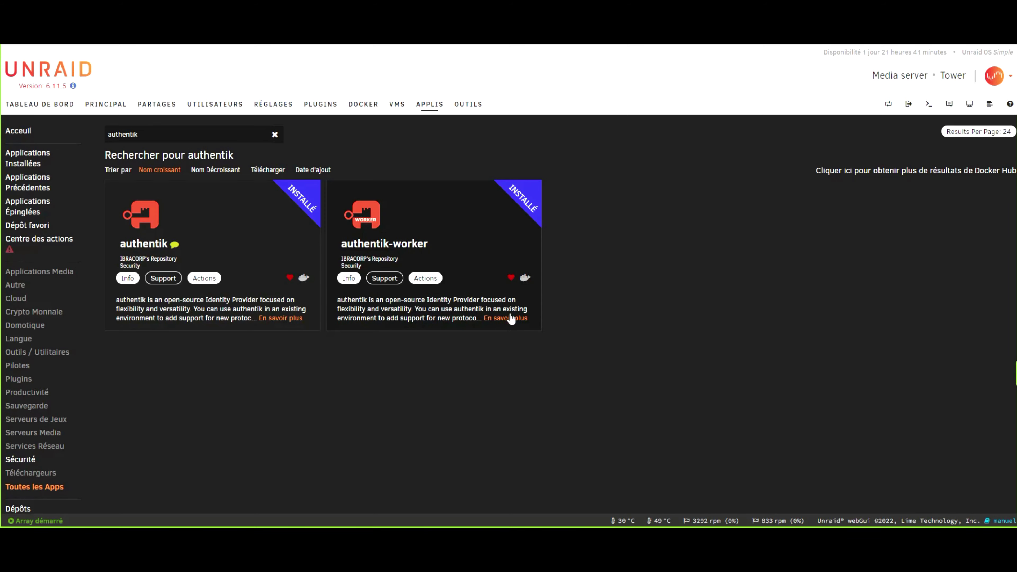
{"action": "left_click", "coordinate": [417, 222]}
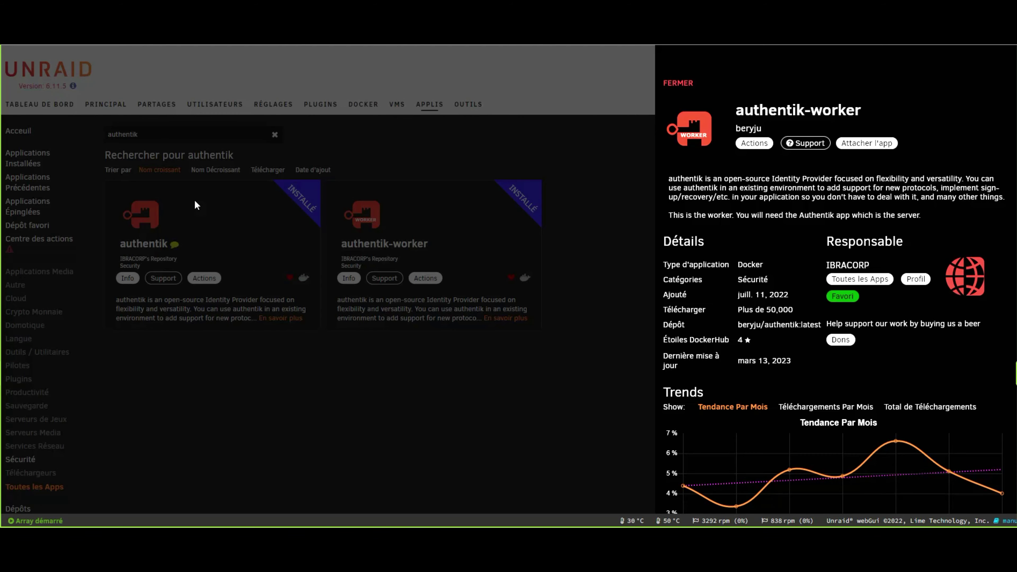
Switch to the authentik app details, select the initial setup URL in its description, and close the details
{"action": "left_click", "coordinate": [230, 229]}
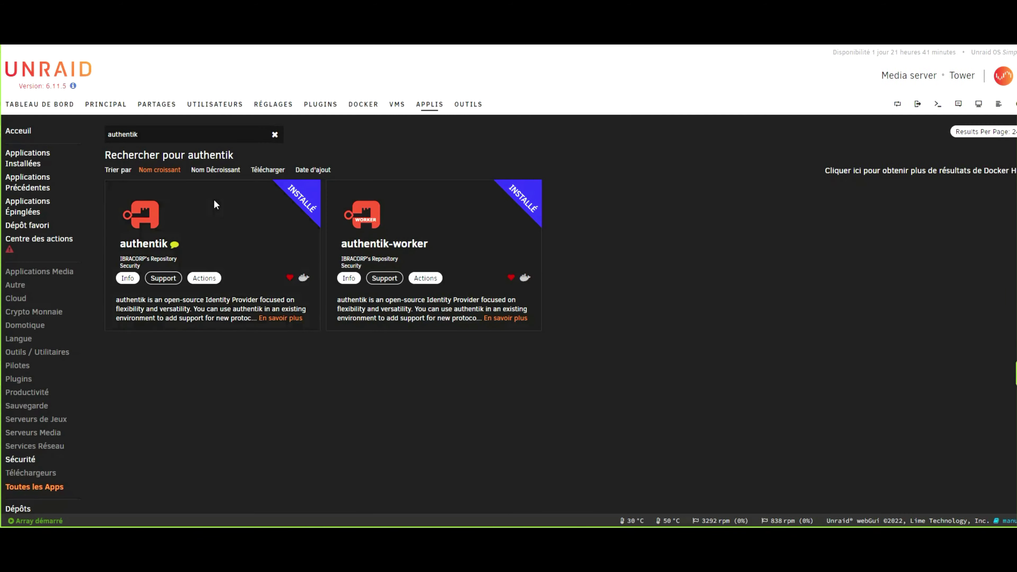
{"action": "left_click", "coordinate": [214, 199]}
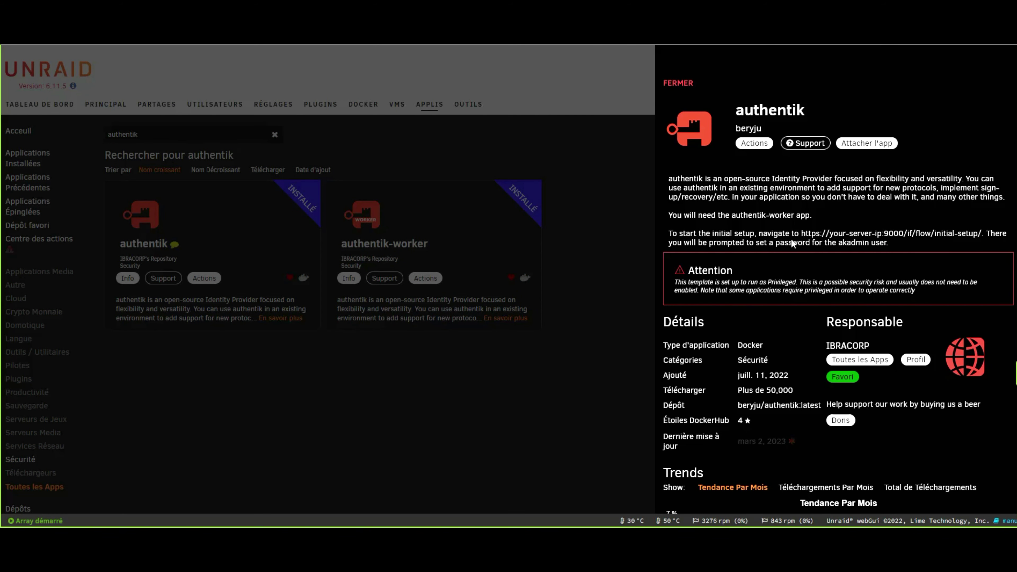
{"action": "left_click_drag", "start_coordinate": [801, 234], "coordinate": [981, 232]}
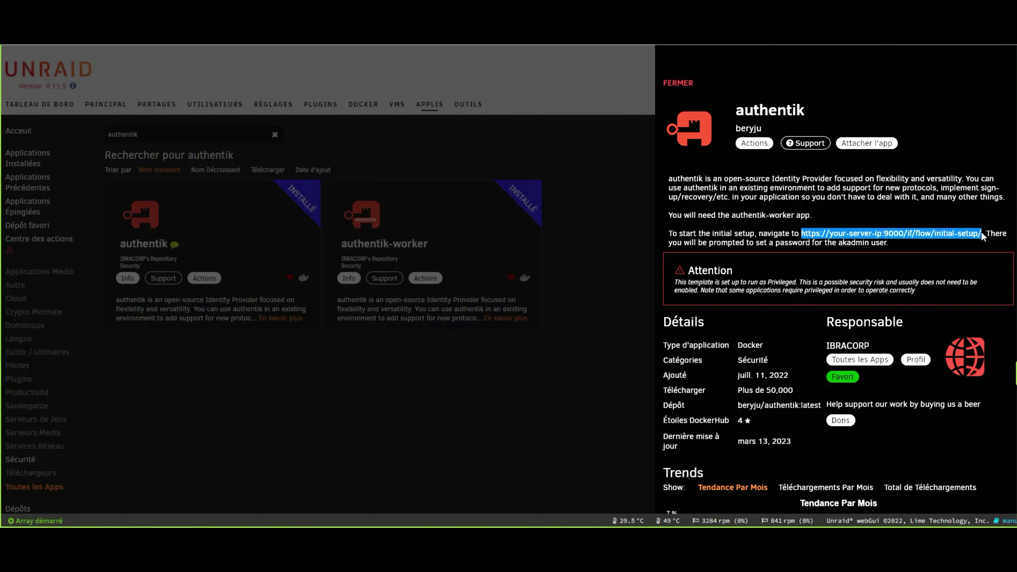
{"action": "left_click", "coordinate": [576, 386]}
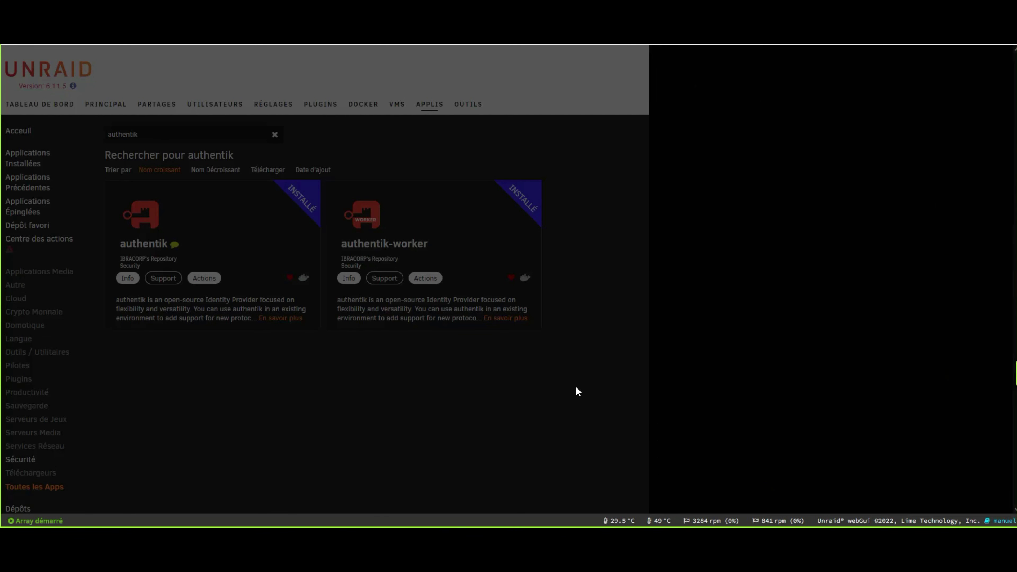
Reopen the authentik-worker app details and open its container template for modification
{"action": "left_click", "coordinate": [445, 254]}
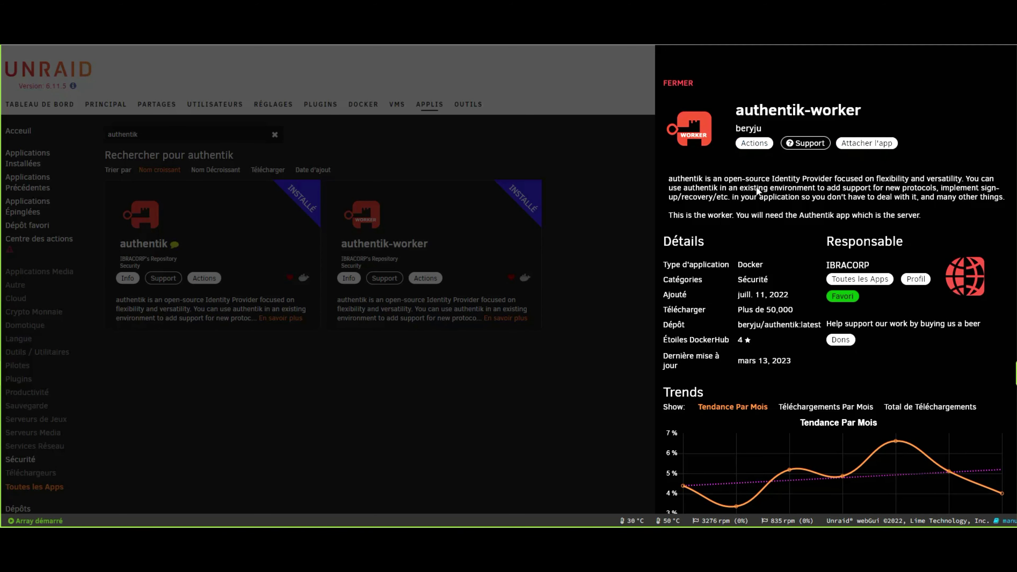
{"action": "left_click", "coordinate": [754, 143]}
{"action": "left_click", "coordinate": [775, 106]}
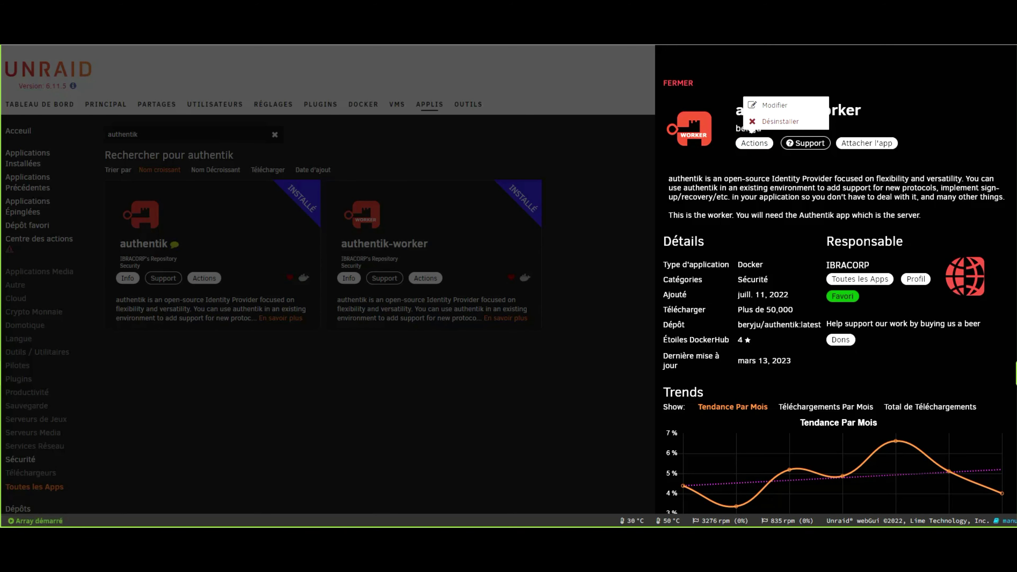
Examine the authentik-worker template's general settings, including name, repository, extra parameters, post argument and network type
{"action": "scroll", "coordinate": [686, 309], "scroll_direction": "down", "scroll_amount": 5}
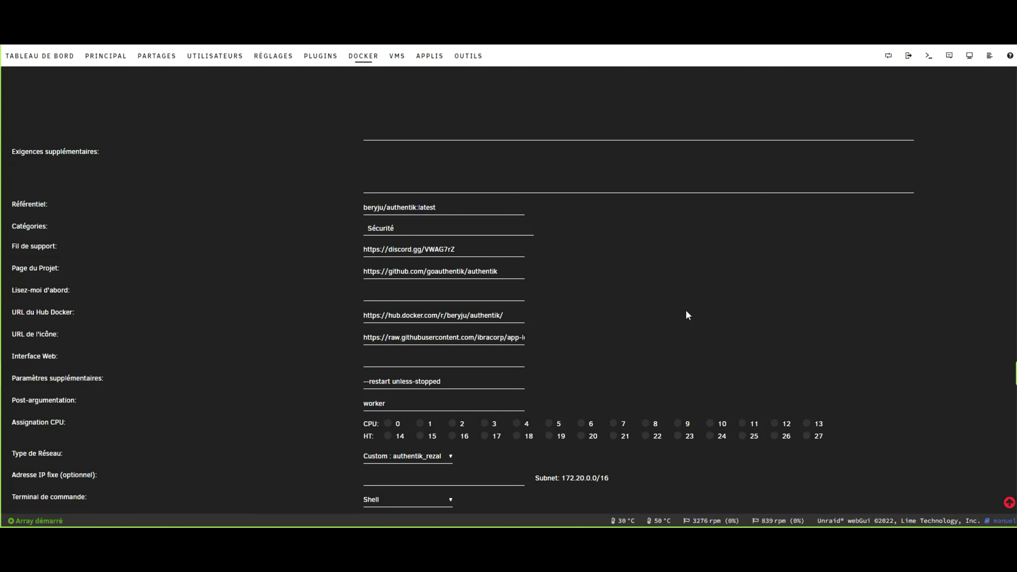
{"action": "scroll", "coordinate": [645, 272], "scroll_direction": "down", "scroll_amount": 1}
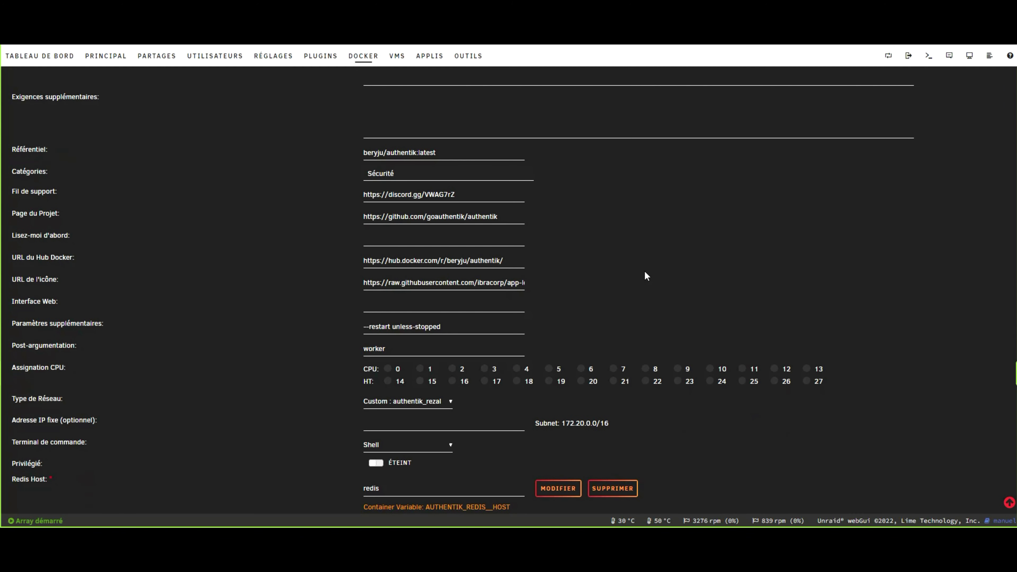
{"action": "scroll", "coordinate": [645, 271], "scroll_direction": "down", "scroll_amount": 1}
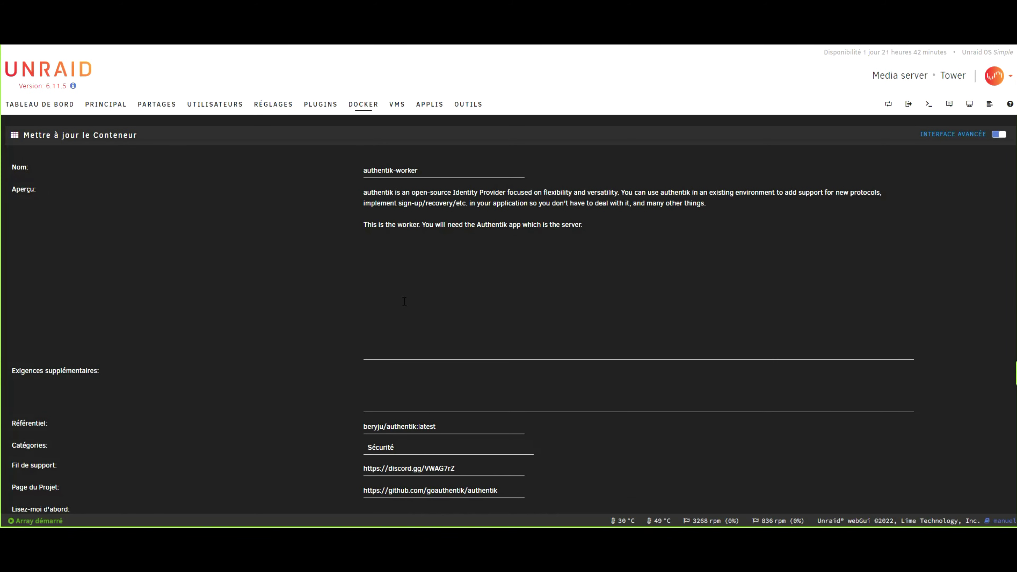
{"action": "scroll", "coordinate": [409, 301], "scroll_direction": "down", "scroll_amount": 1}
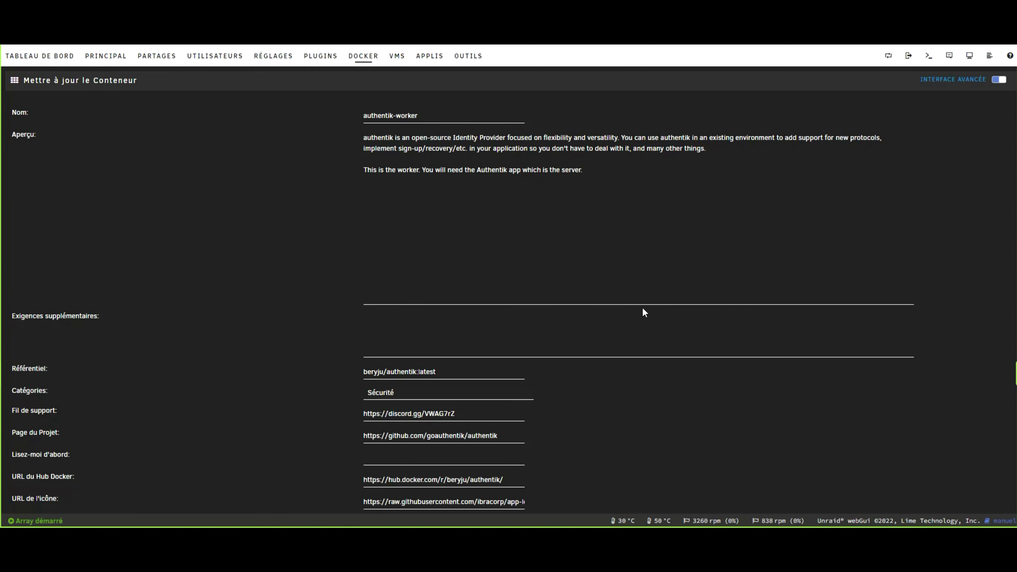
{"action": "scroll", "coordinate": [599, 309], "scroll_direction": "down", "scroll_amount": 2}
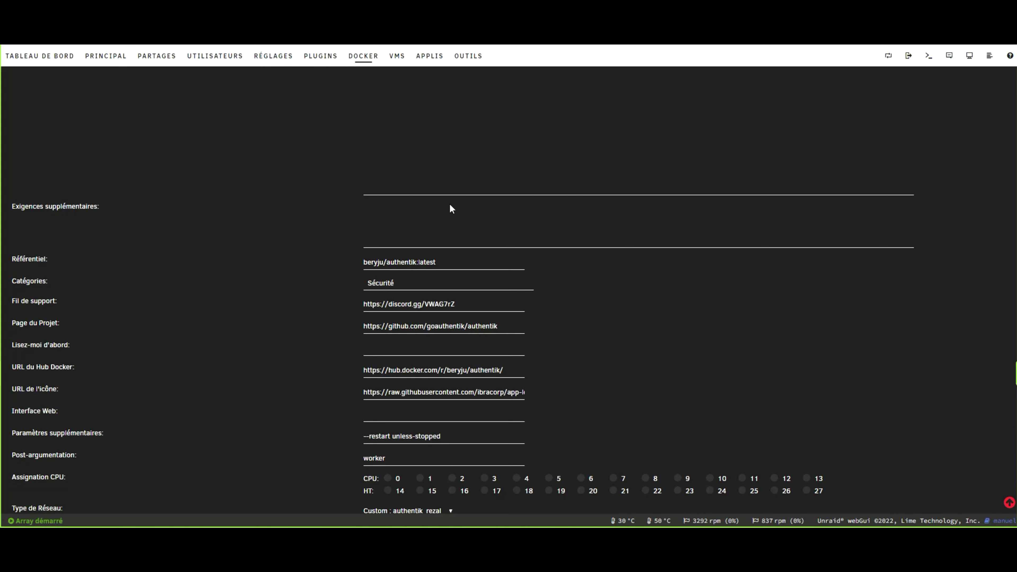
{"action": "scroll", "coordinate": [548, 280], "scroll_direction": "up", "scroll_amount": 3}
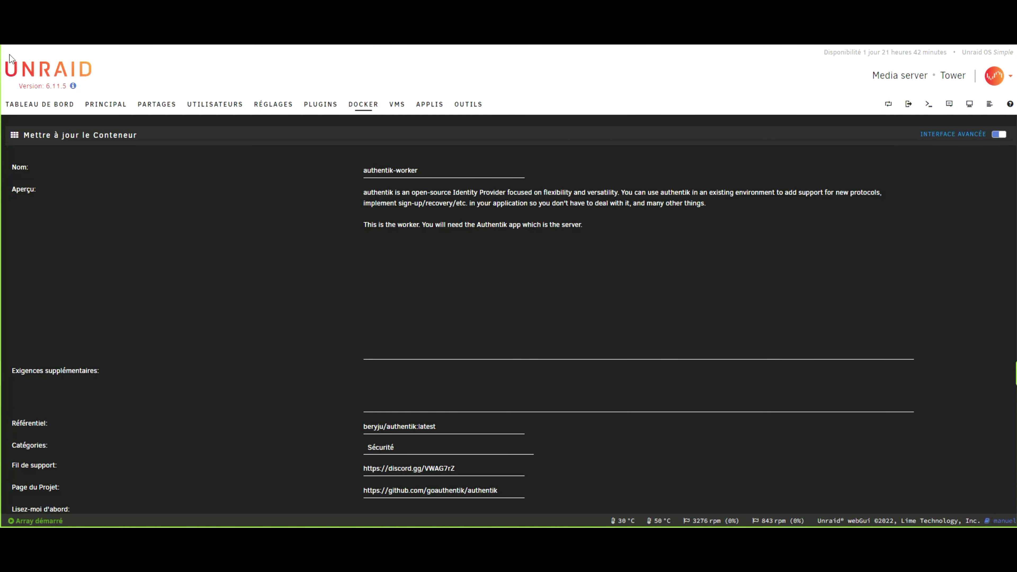
{"action": "scroll", "coordinate": [458, 236], "scroll_direction": "down", "scroll_amount": 12}
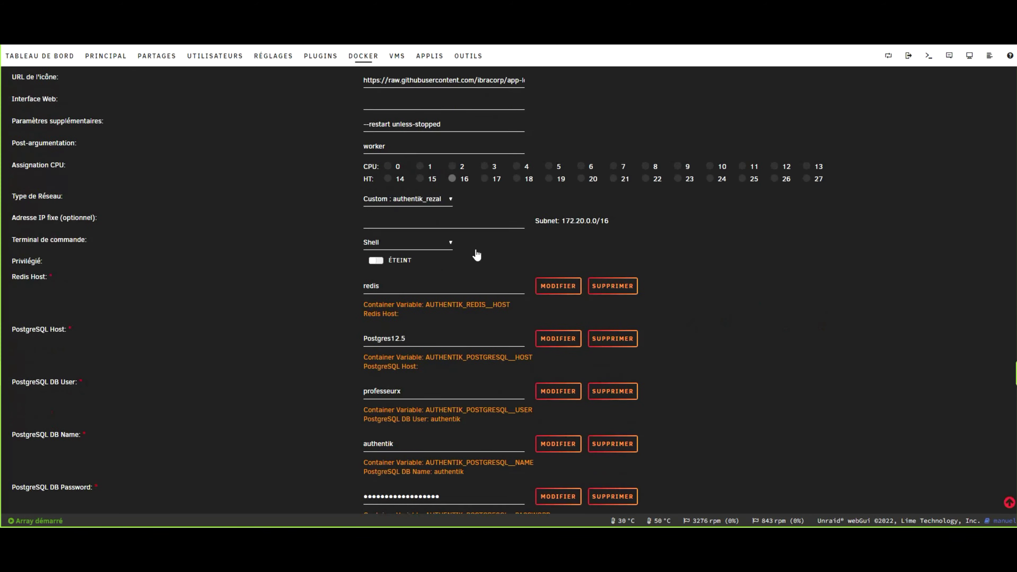
{"action": "scroll", "coordinate": [478, 251], "scroll_direction": "up", "scroll_amount": 10}
{"action": "scroll", "coordinate": [454, 225], "scroll_direction": "down", "scroll_amount": 7}
{"action": "scroll", "coordinate": [455, 225], "scroll_direction": "down", "scroll_amount": 2}
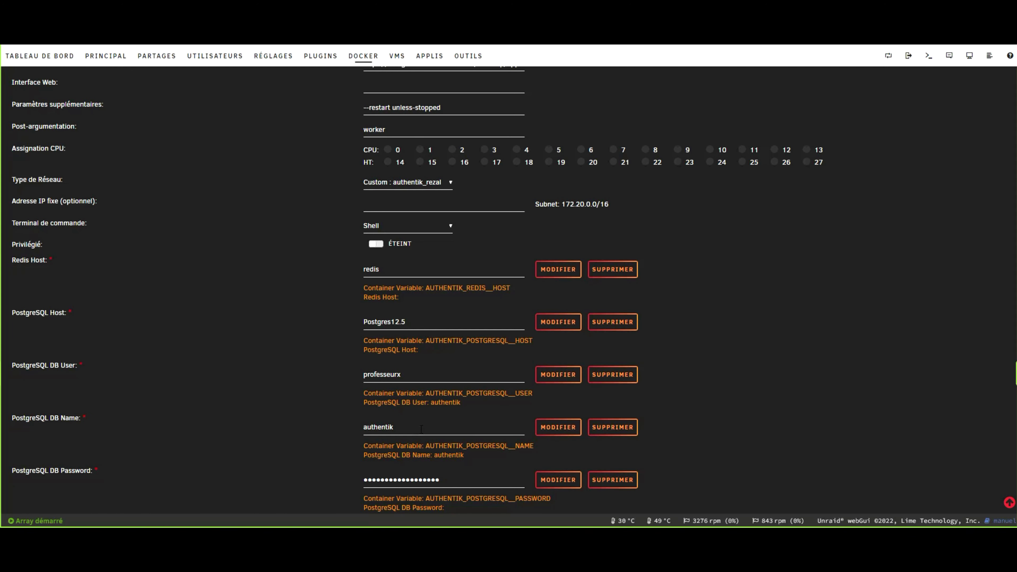
Review authentik-worker's PostgreSQL, error reporting, secret key, storage path, Docker socket and Redis password settings
{"action": "scroll", "coordinate": [421, 429], "scroll_direction": "down", "scroll_amount": 2}
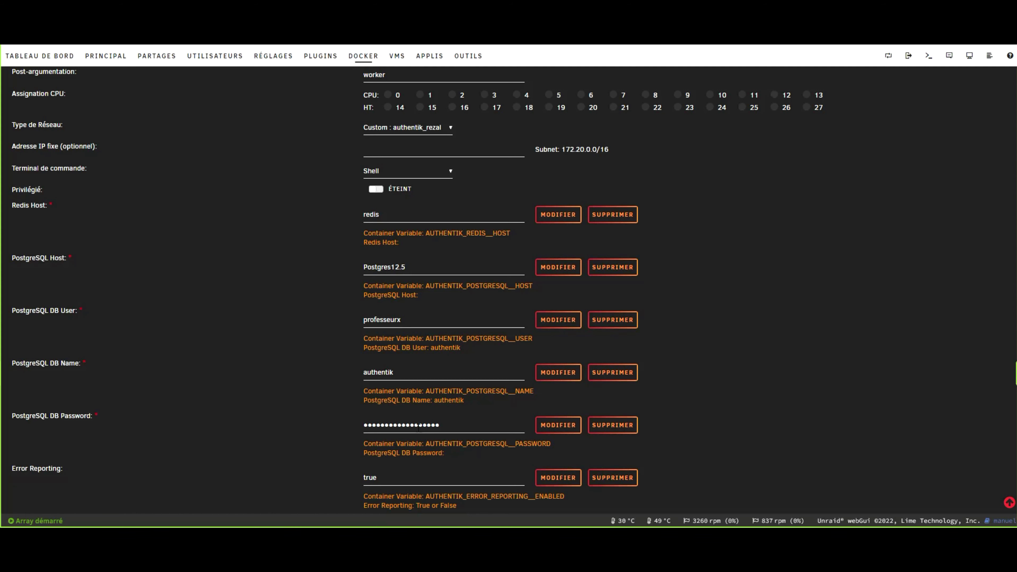
{"action": "scroll", "coordinate": [418, 428], "scroll_direction": "down", "scroll_amount": 4}
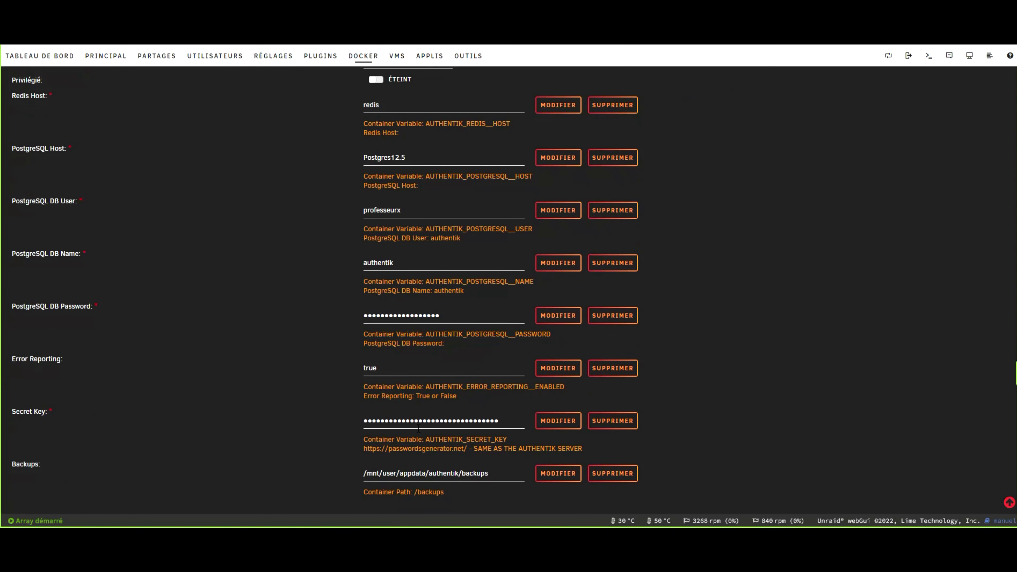
{"action": "scroll", "coordinate": [418, 427], "scroll_direction": "down", "scroll_amount": 4}
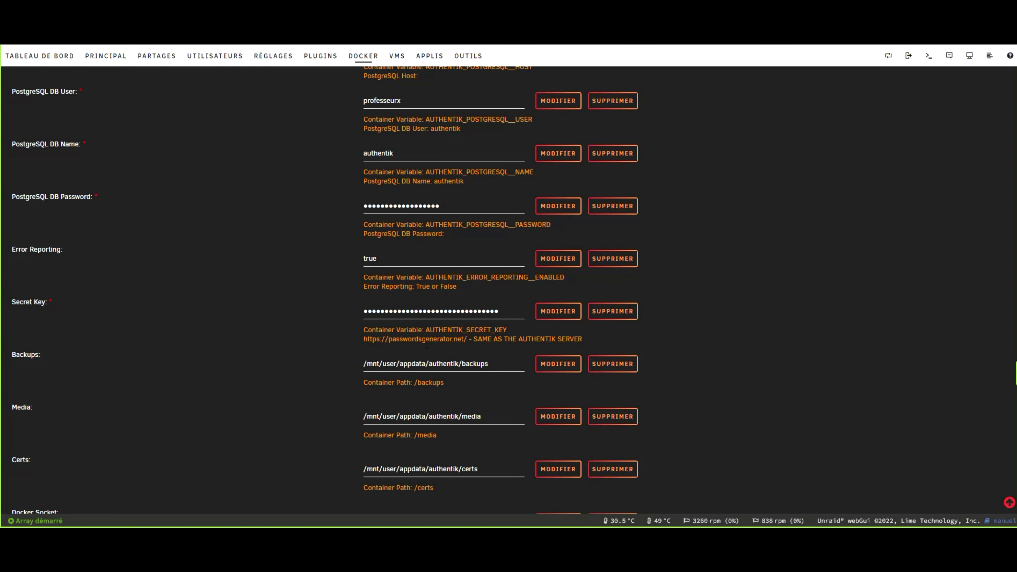
{"action": "scroll", "coordinate": [433, 309], "scroll_direction": "down", "scroll_amount": 1}
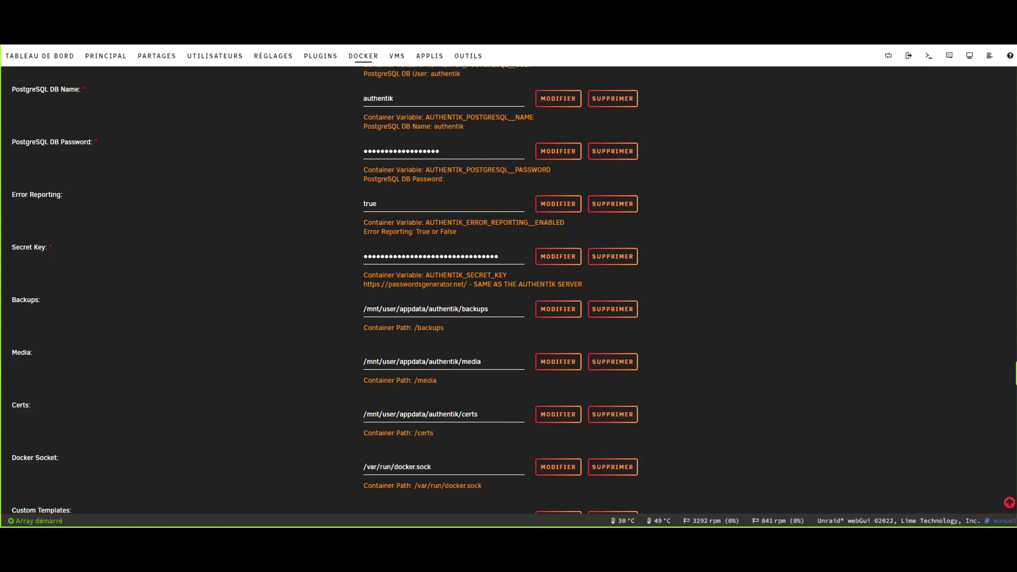
{"action": "scroll", "coordinate": [436, 331], "scroll_direction": "down", "scroll_amount": 2}
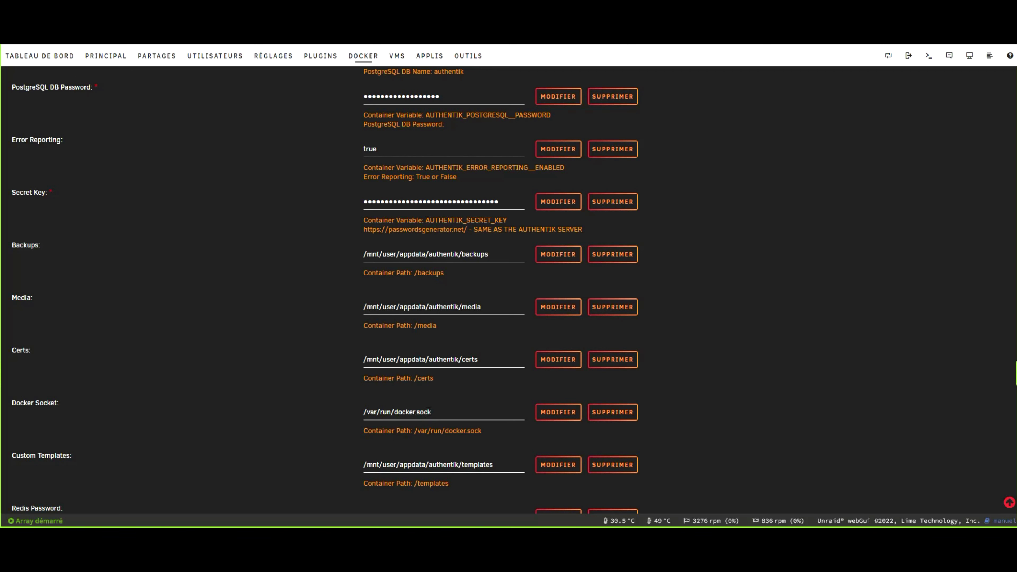
{"action": "scroll", "coordinate": [447, 411], "scroll_direction": "down", "scroll_amount": 2}
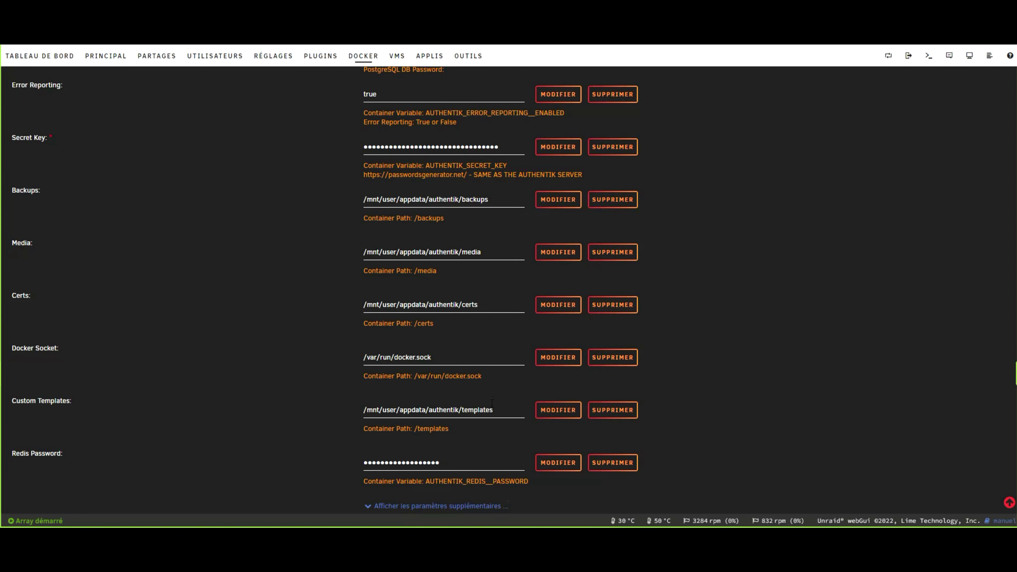
{"action": "scroll", "coordinate": [455, 419], "scroll_direction": "down", "scroll_amount": 1}
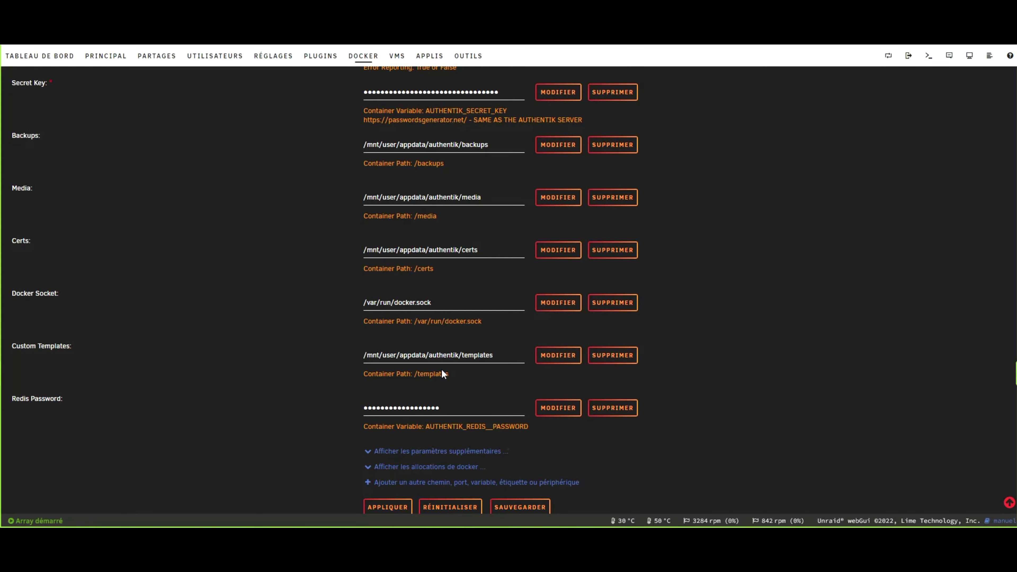
Go to the Docker container list, expand the authentik folder to view its containers, and collapse it again
{"action": "scroll", "coordinate": [441, 369], "scroll_direction": "up", "scroll_amount": 15}
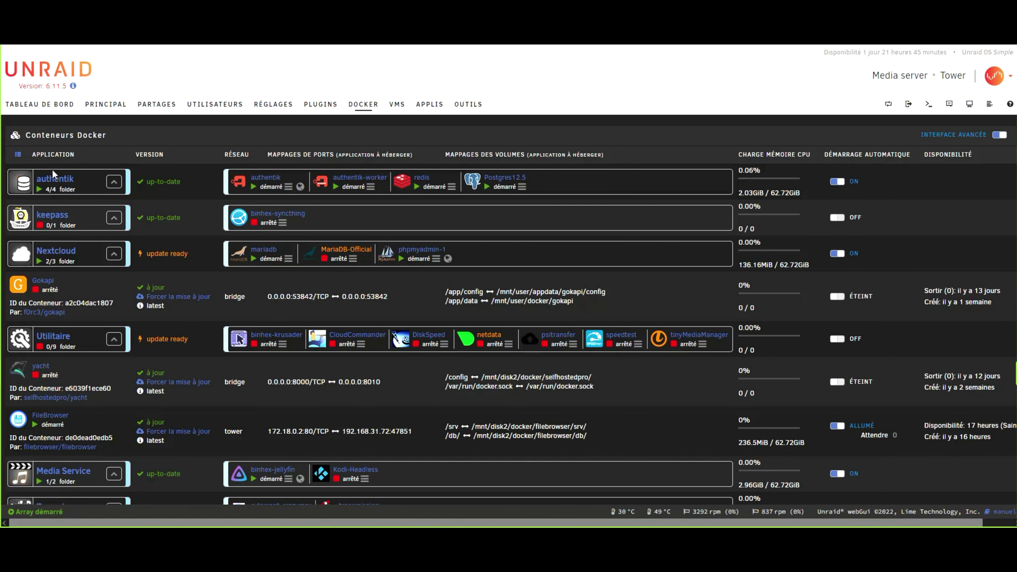
{"action": "scroll", "coordinate": [53, 173], "scroll_direction": "down", "scroll_amount": 2}
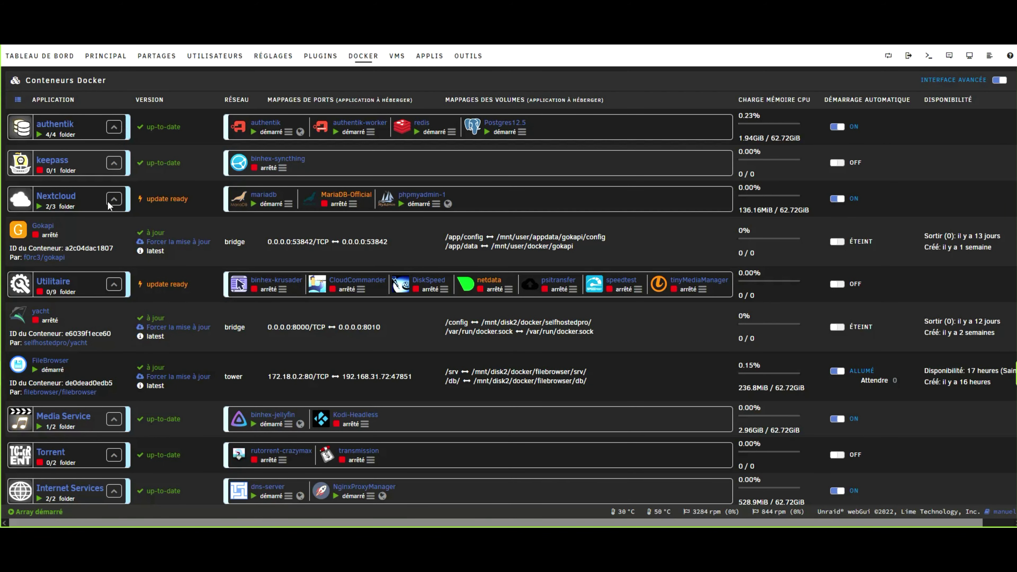
{"action": "left_click", "coordinate": [116, 128]}
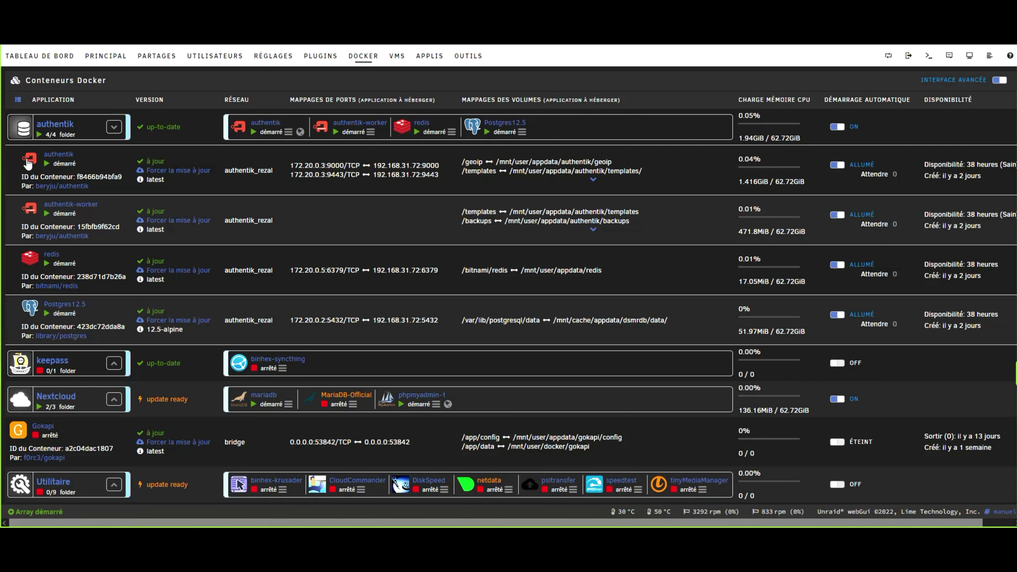
{"action": "right_click", "coordinate": [30, 160]}
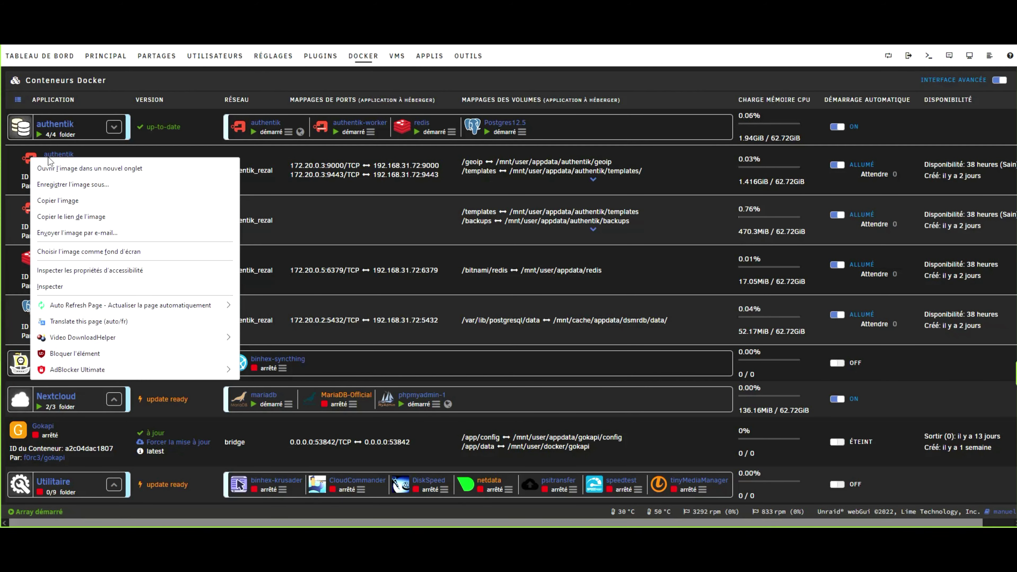
{"action": "left_click", "coordinate": [21, 161]}
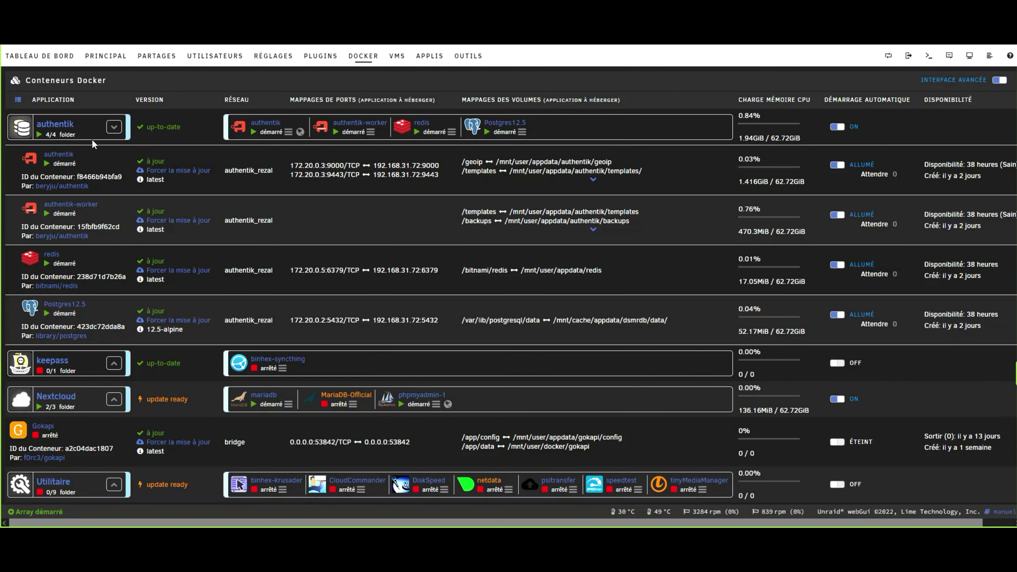
{"action": "left_click", "coordinate": [114, 127]}
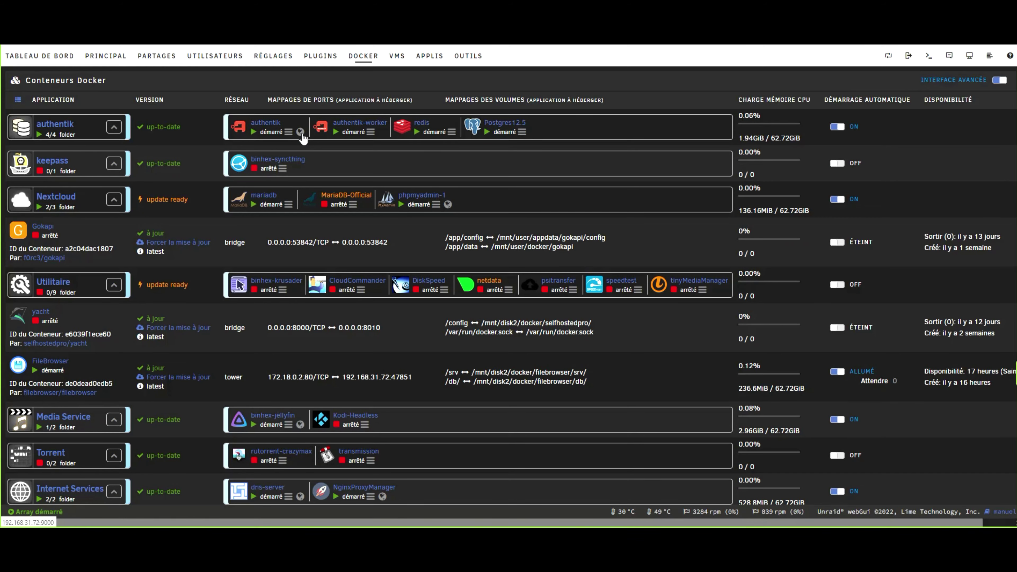
Open the authentik container's web interface, return to the container list, and view and close the container's overview
{"action": "left_click", "coordinate": [301, 132]}
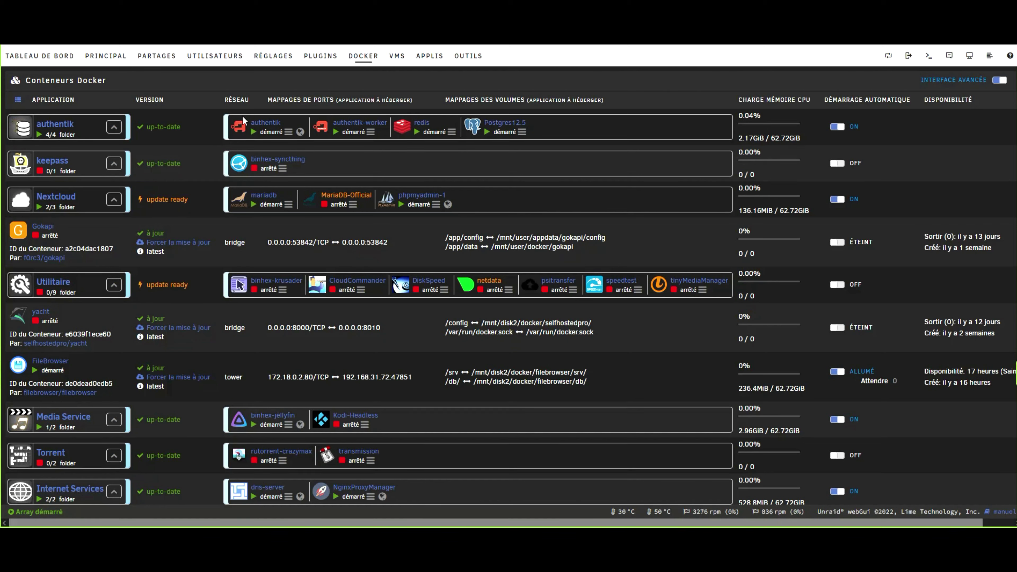
{"action": "left_click", "coordinate": [242, 127]}
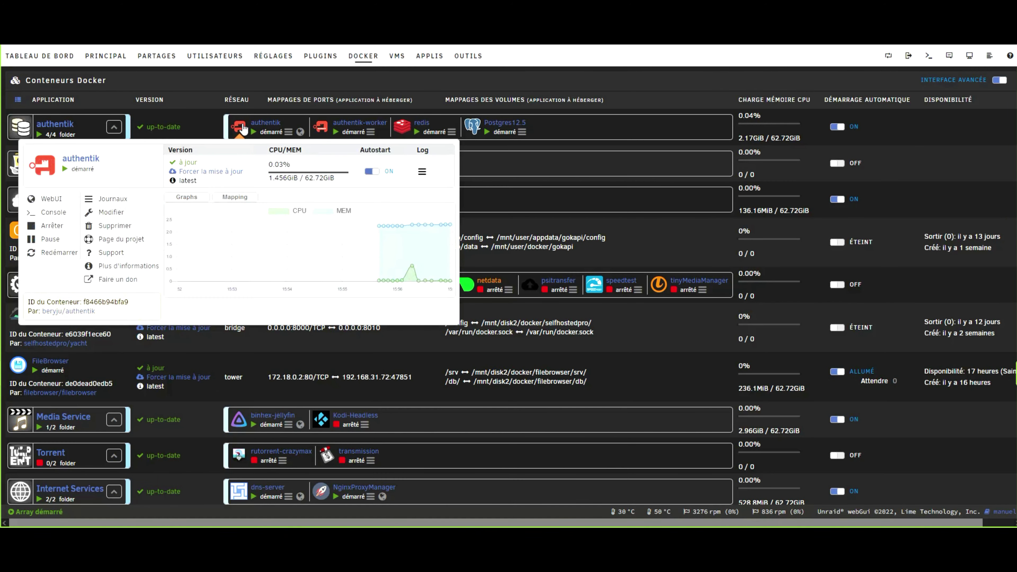
{"action": "left_click", "coordinate": [234, 93]}
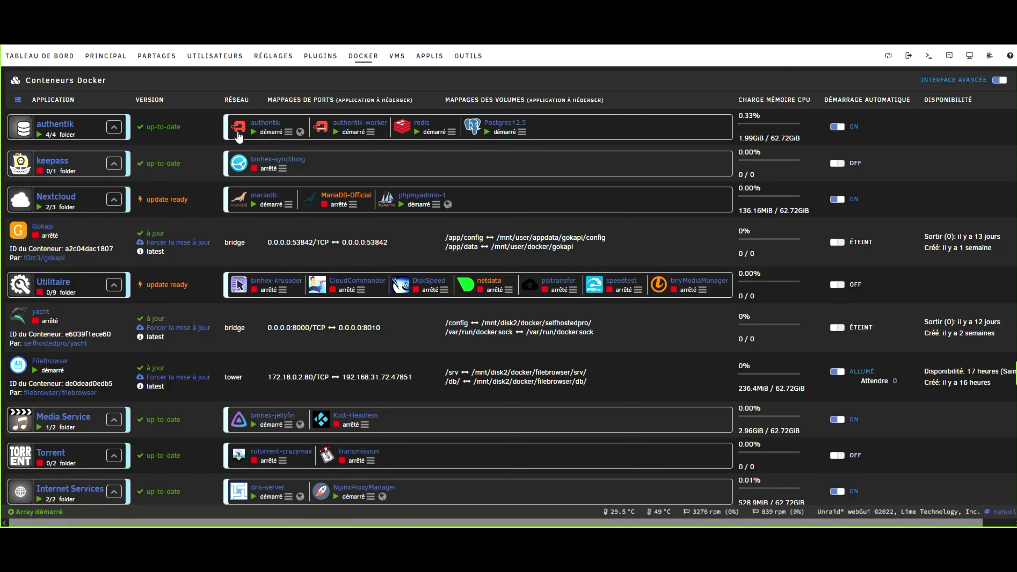
Go to the community applications and search for "postgres"
{"action": "scroll", "coordinate": [239, 137], "scroll_direction": "up", "scroll_amount": 2}
{"action": "left_click", "coordinate": [430, 104]}
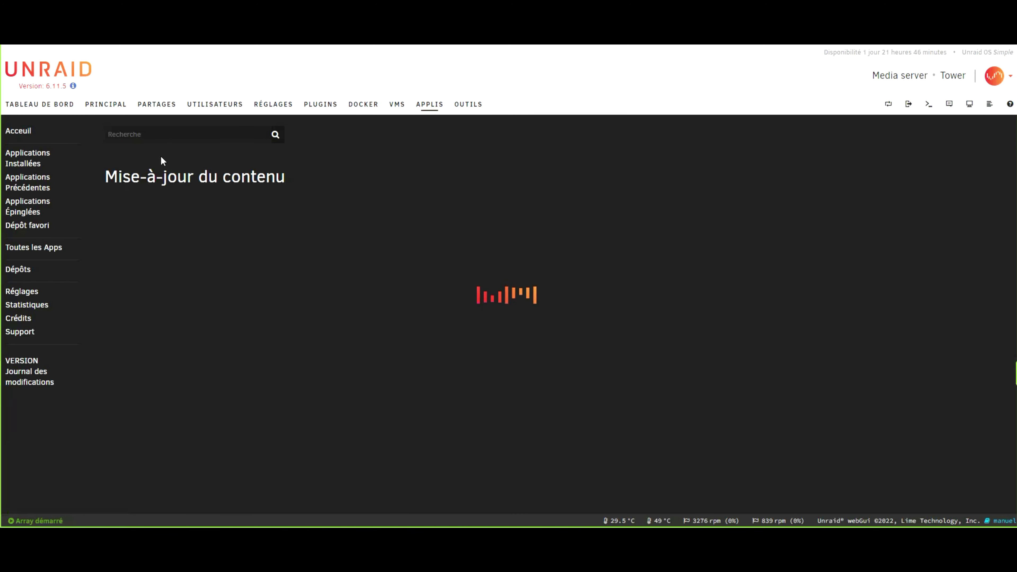
{"action": "left_click", "coordinate": [139, 135]}
{"action": "type", "text": "post"}
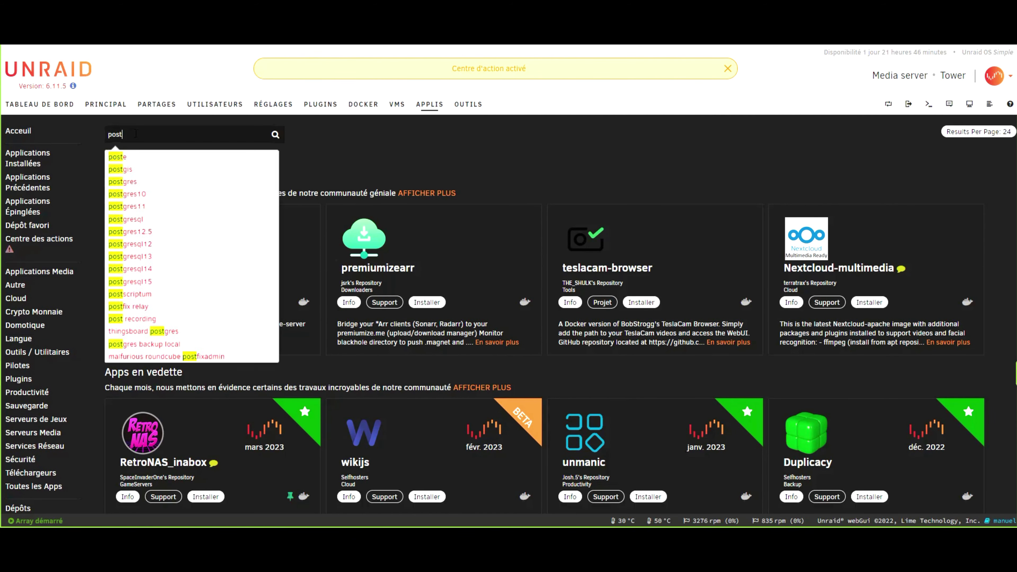
{"action": "type", "text": "gres"}
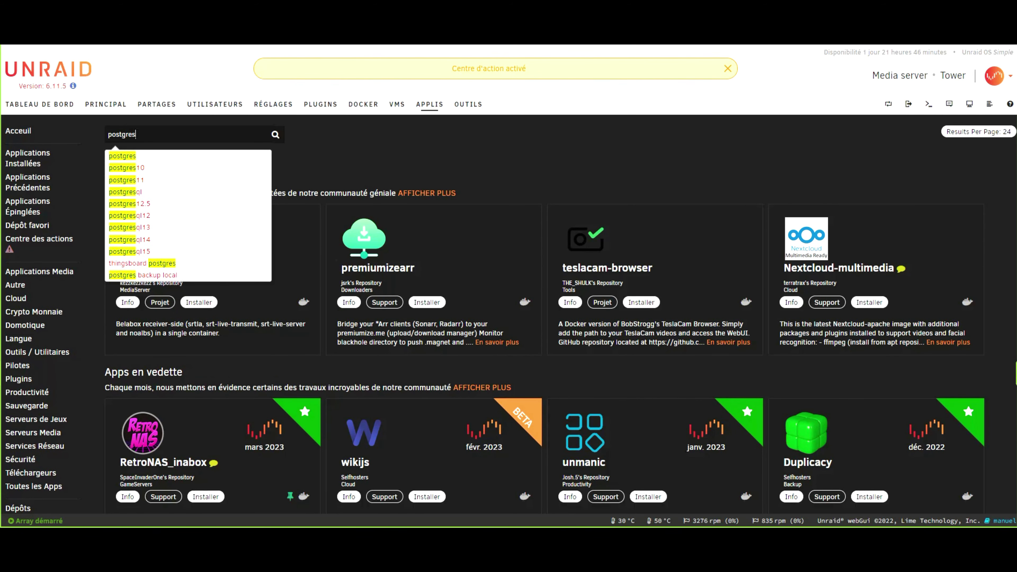
{"action": "key", "text": "Return"}
Search the community applications for "authent" and open the first result
{"action": "left_click_drag", "start_coordinate": [135, 133], "coordinate": [29, 131]}
{"action": "type", "text": "ay"}
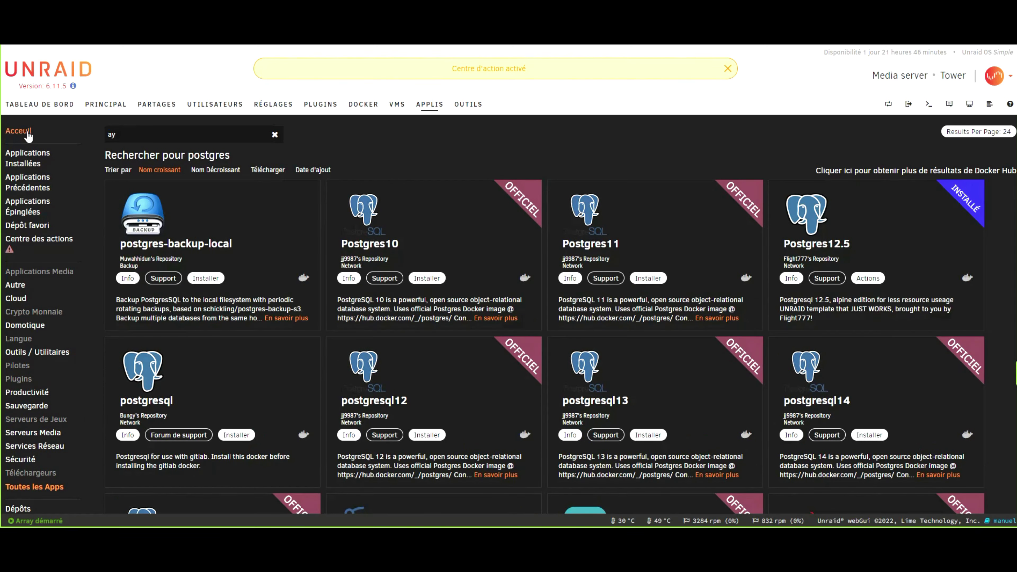
{"action": "type", "text": "uthent"}
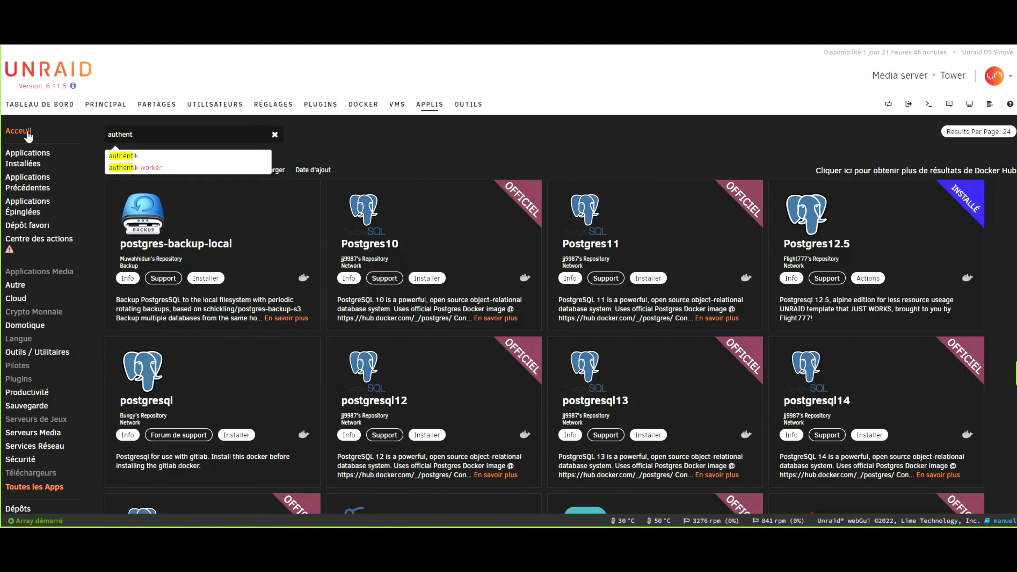
{"action": "key", "text": "Return"}
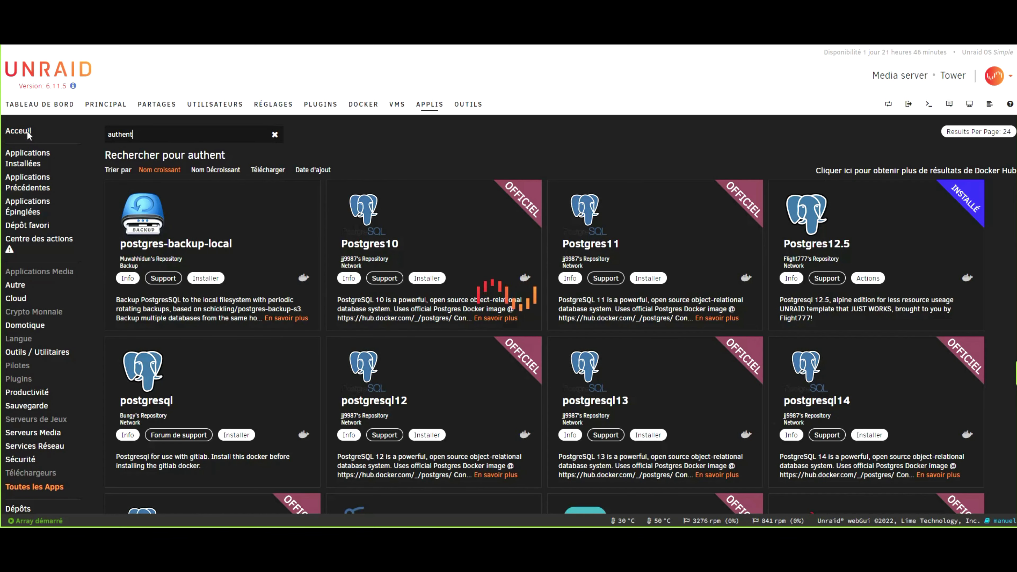
{"action": "left_click", "coordinate": [169, 240]}
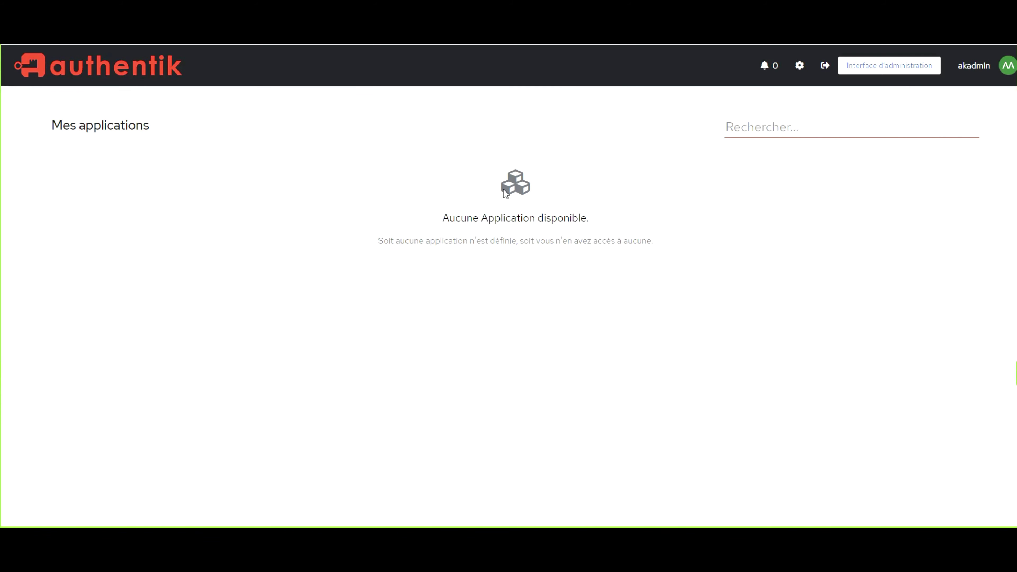
Open the authentik user settings and view the approvals, MFA devices, connected services, and tokens and application passwords pages
{"action": "left_click", "coordinate": [800, 68]}
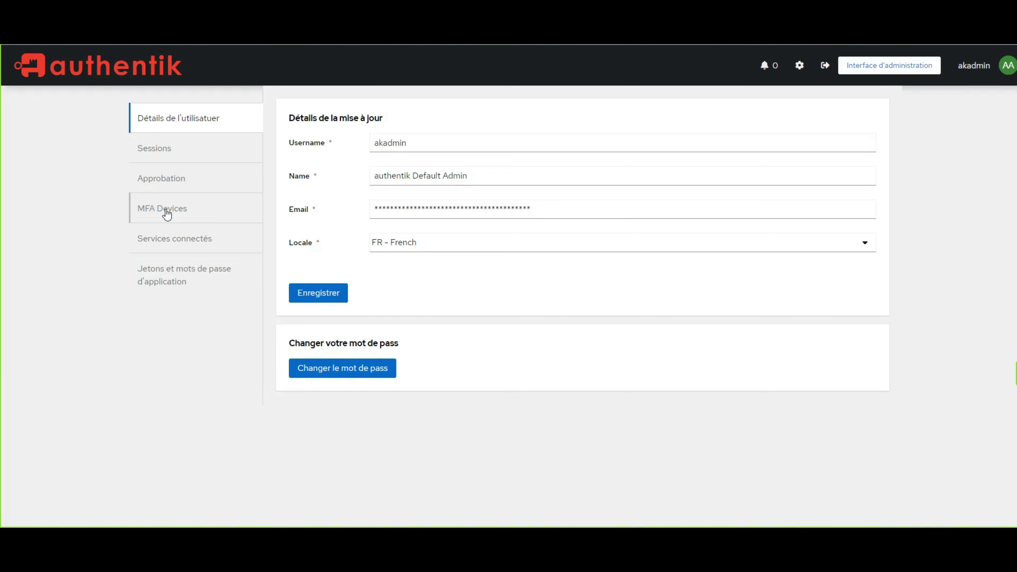
{"action": "left_click", "coordinate": [159, 178]}
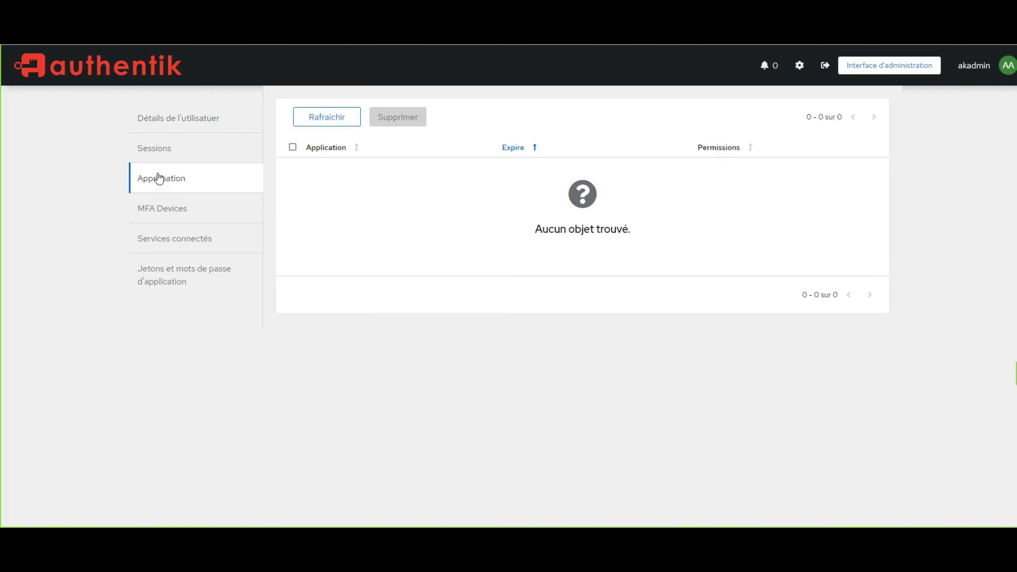
{"action": "left_click", "coordinate": [156, 221]}
{"action": "left_click", "coordinate": [160, 241]}
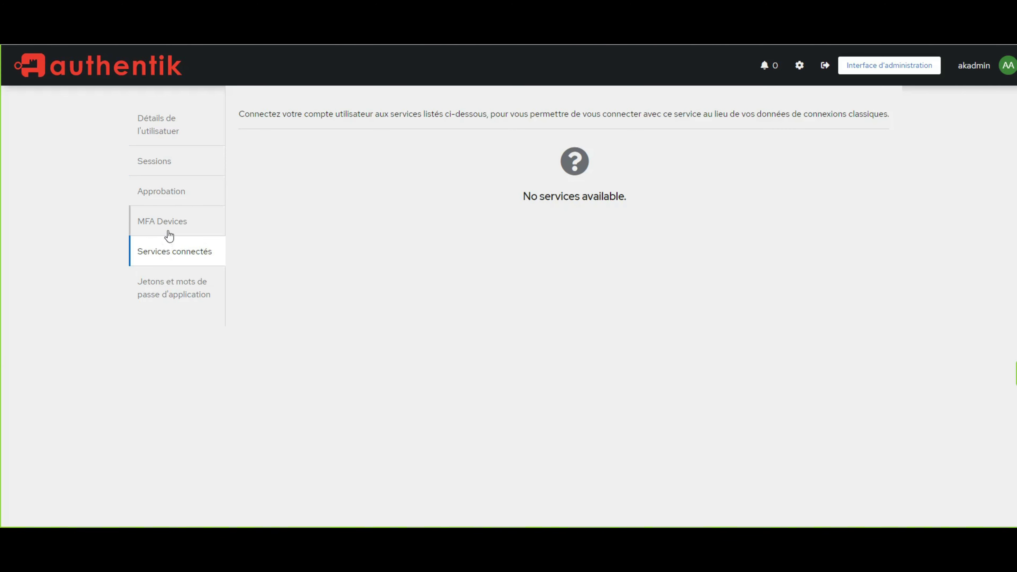
{"action": "left_click", "coordinate": [171, 303]}
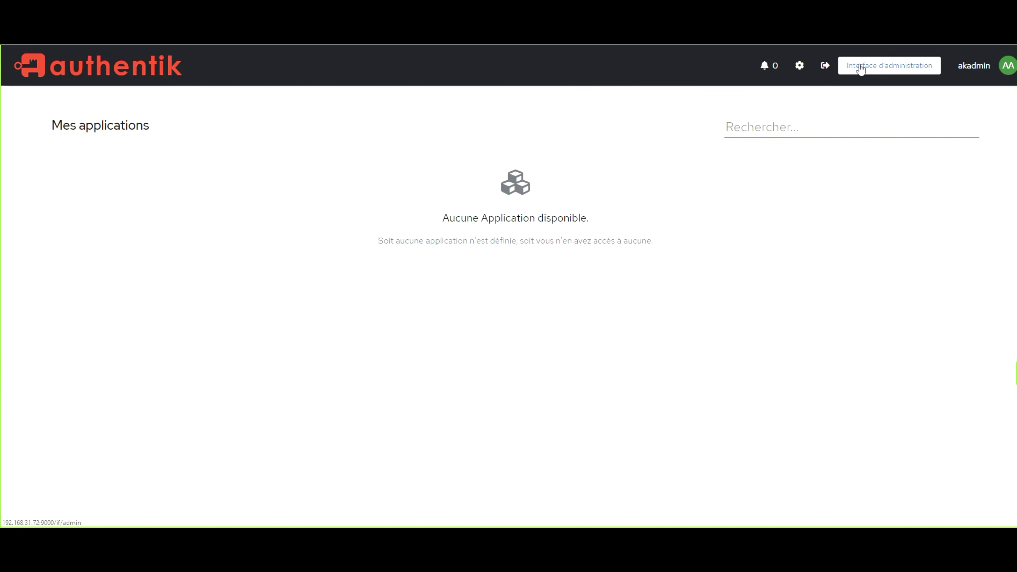
Open the authentik administration interface, expand the Applications, Évènements and Personalisation sections to view their entries, and collapse them again
{"action": "left_click", "coordinate": [857, 64]}
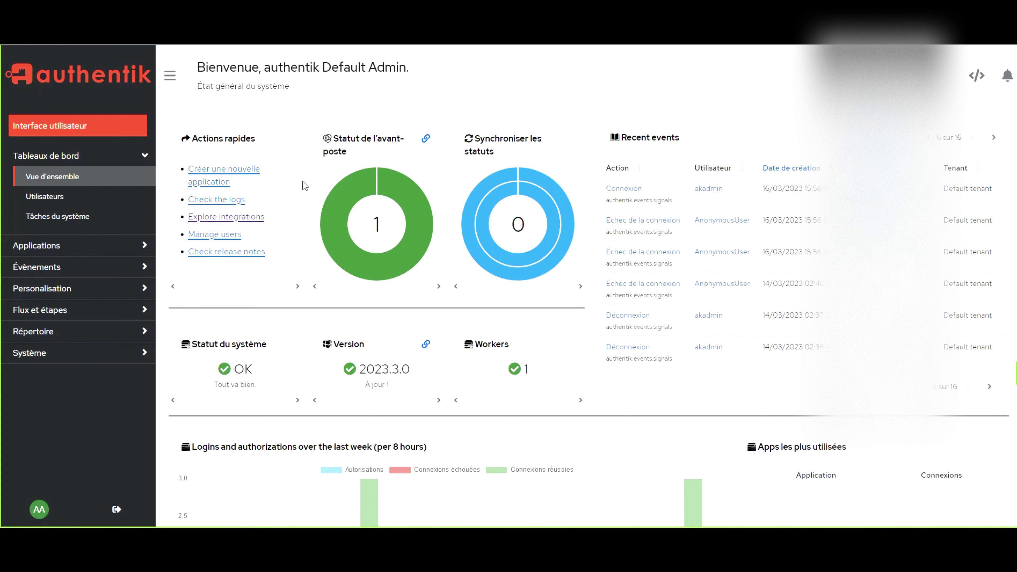
{"action": "mouse_move", "coordinate": [355, 185]}
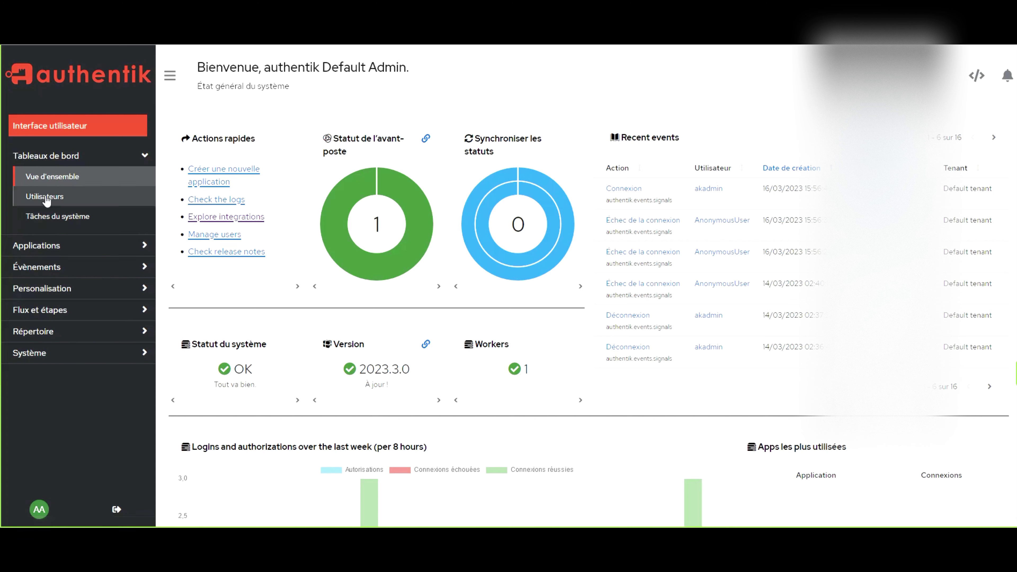
{"action": "left_click", "coordinate": [46, 254]}
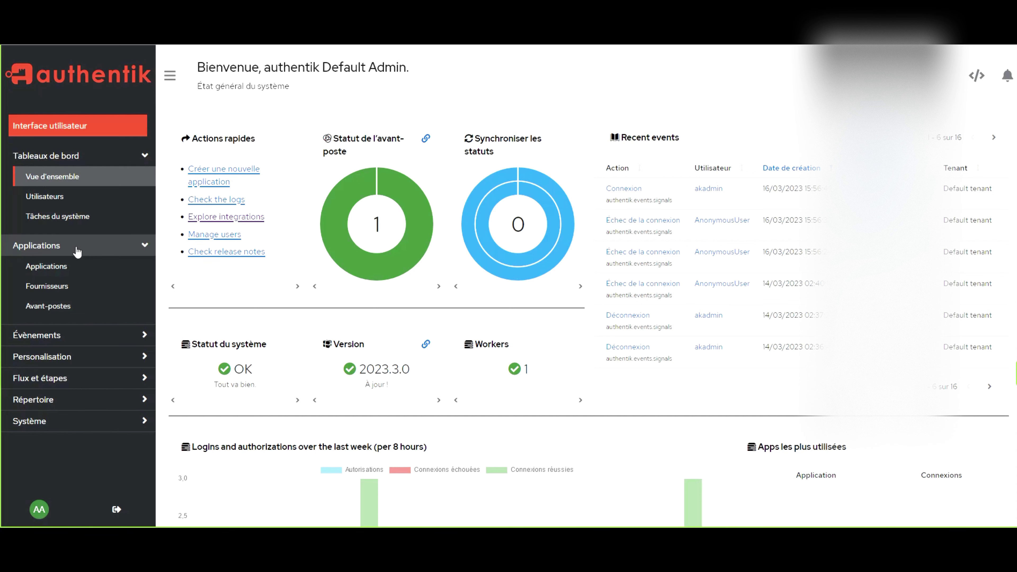
{"action": "left_click", "coordinate": [64, 338]}
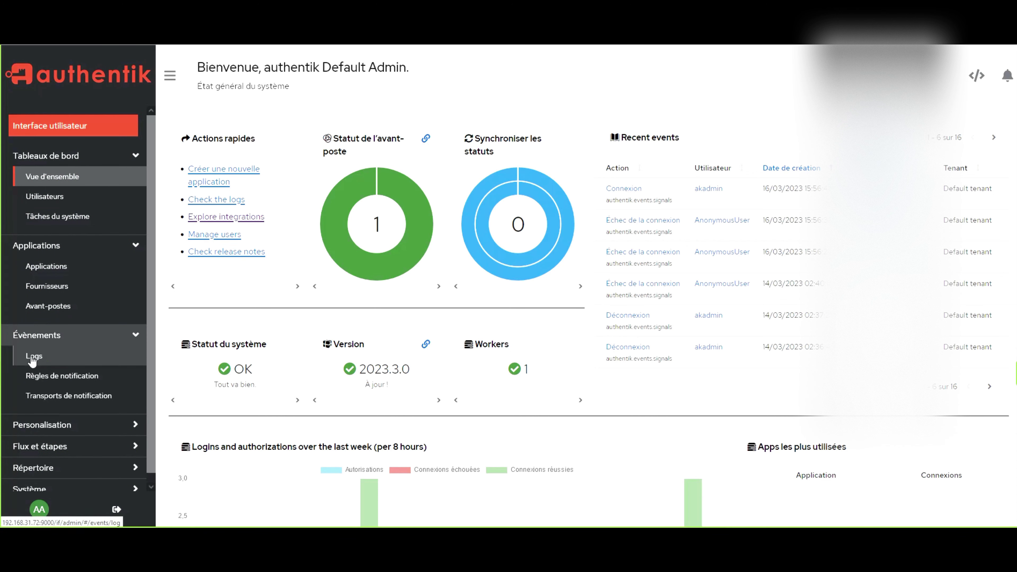
{"action": "scroll", "coordinate": [32, 360], "scroll_direction": "down", "scroll_amount": 1}
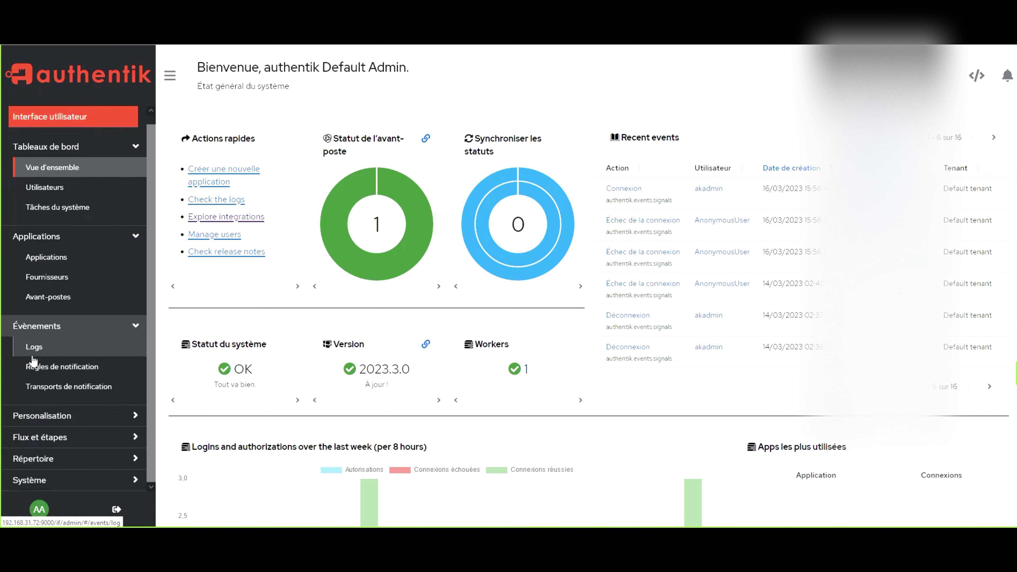
{"action": "left_click", "coordinate": [89, 424]}
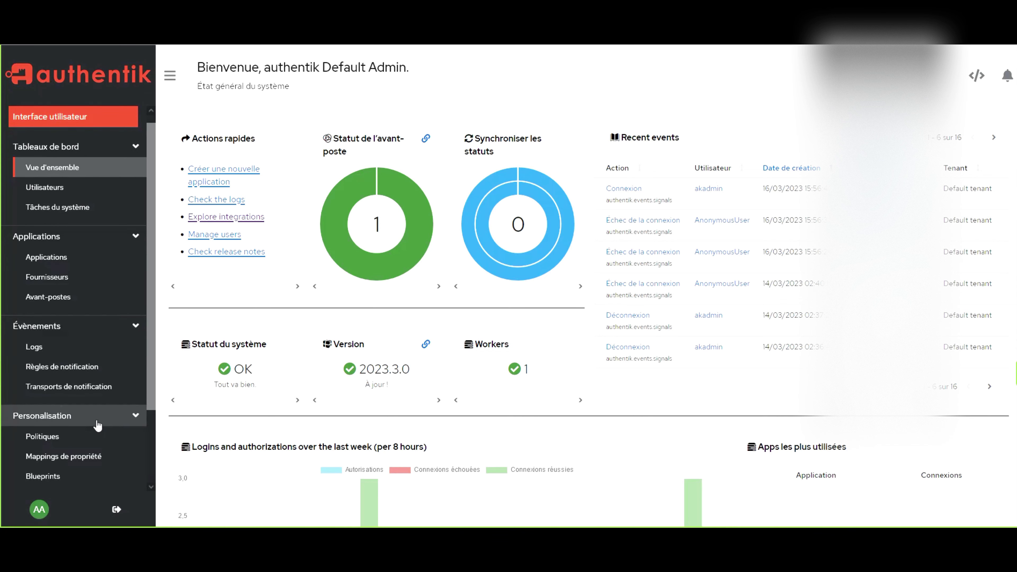
{"action": "scroll", "coordinate": [98, 422], "scroll_direction": "down", "scroll_amount": 3}
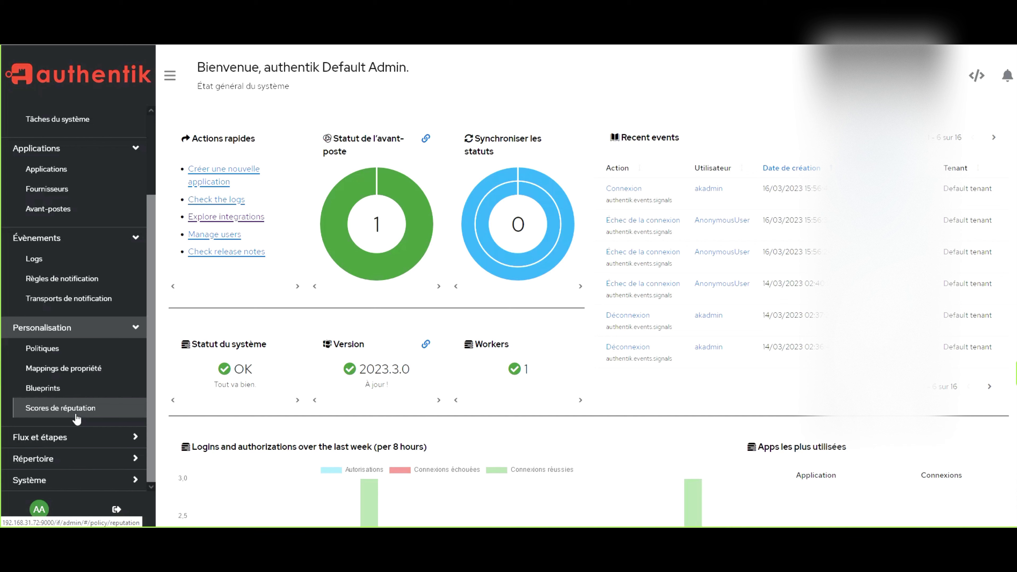
{"action": "left_click", "coordinate": [126, 331]}
{"action": "left_click", "coordinate": [128, 326]}
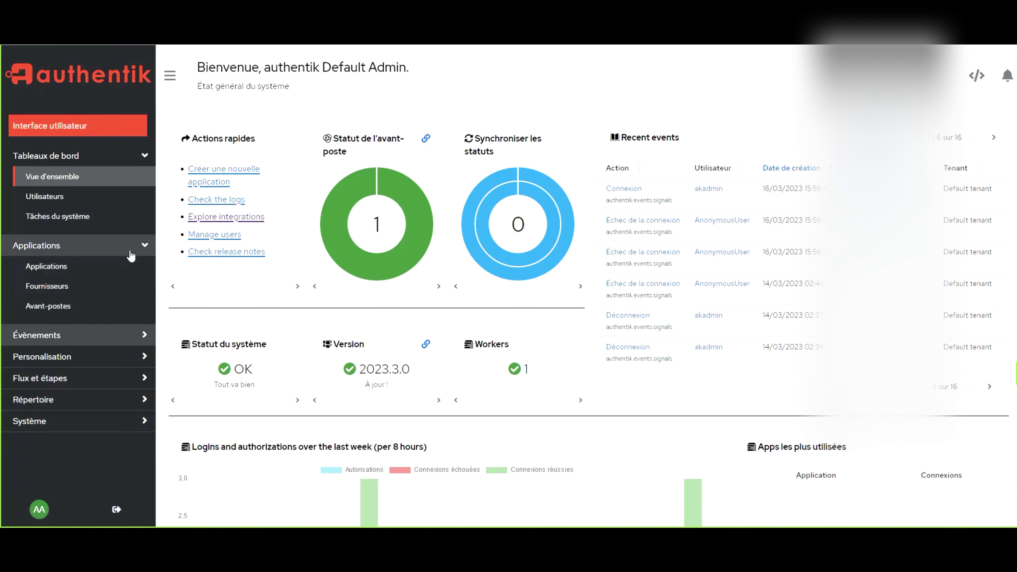
{"action": "left_click", "coordinate": [131, 252]}
Expand the Système and Répertoire sections, and review the overview's chart of logins and authorizations
{"action": "left_click", "coordinate": [38, 358]}
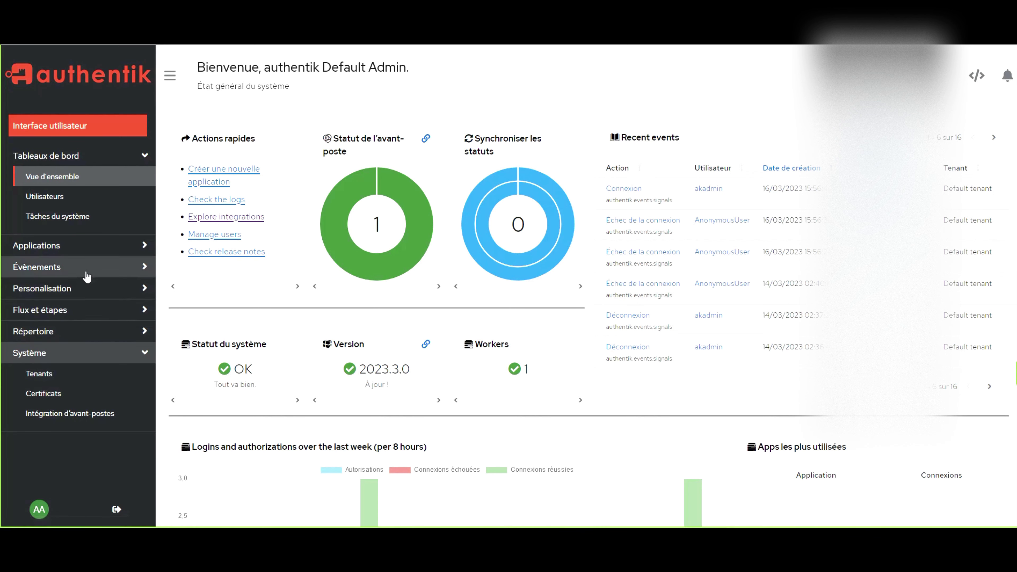
{"action": "left_click", "coordinate": [60, 333]}
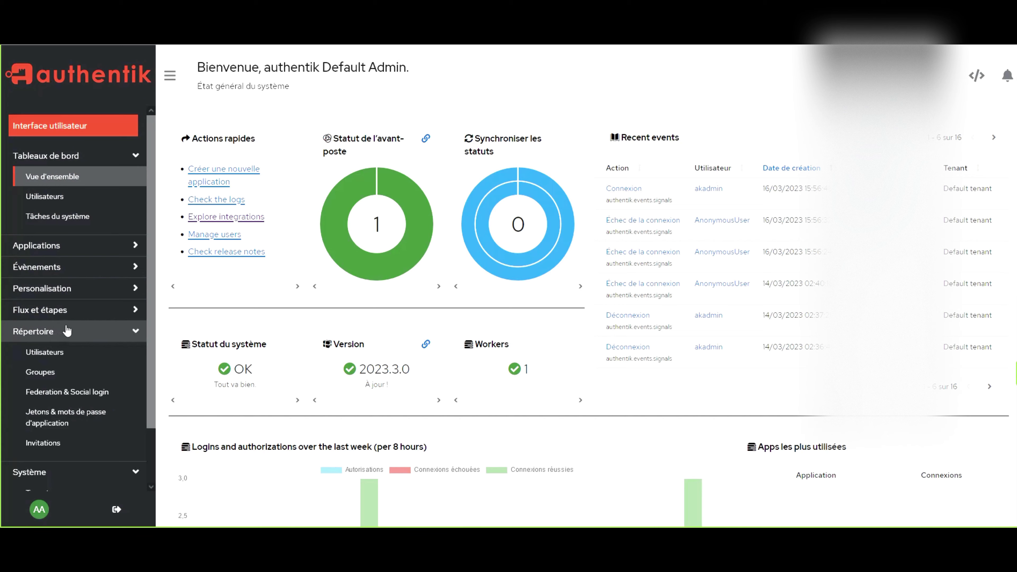
{"action": "scroll", "coordinate": [64, 333], "scroll_direction": "down", "scroll_amount": 2}
{"action": "scroll", "coordinate": [518, 407], "scroll_direction": "down", "scroll_amount": 5}
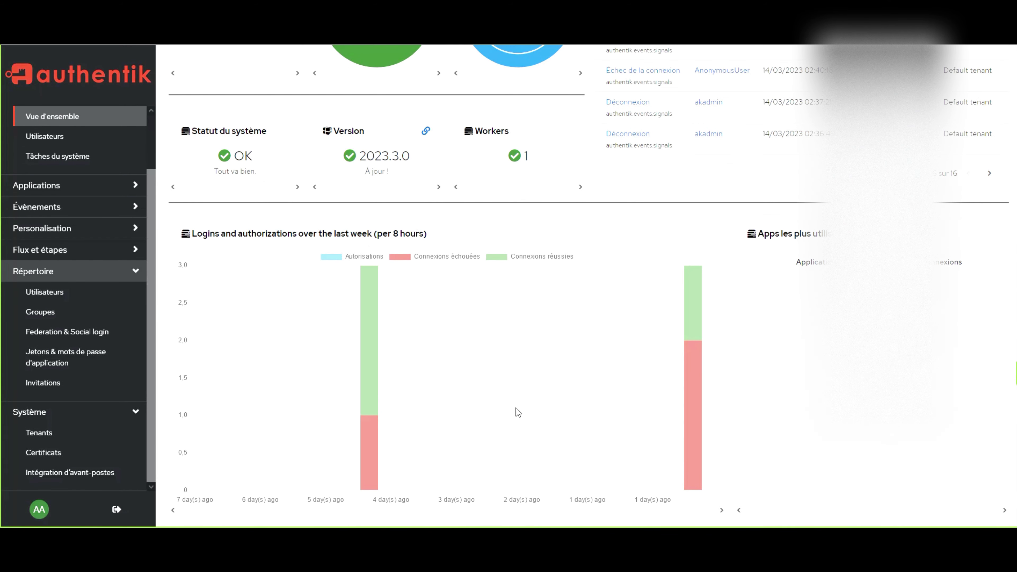
{"action": "scroll", "coordinate": [515, 408], "scroll_direction": "up", "scroll_amount": 5}
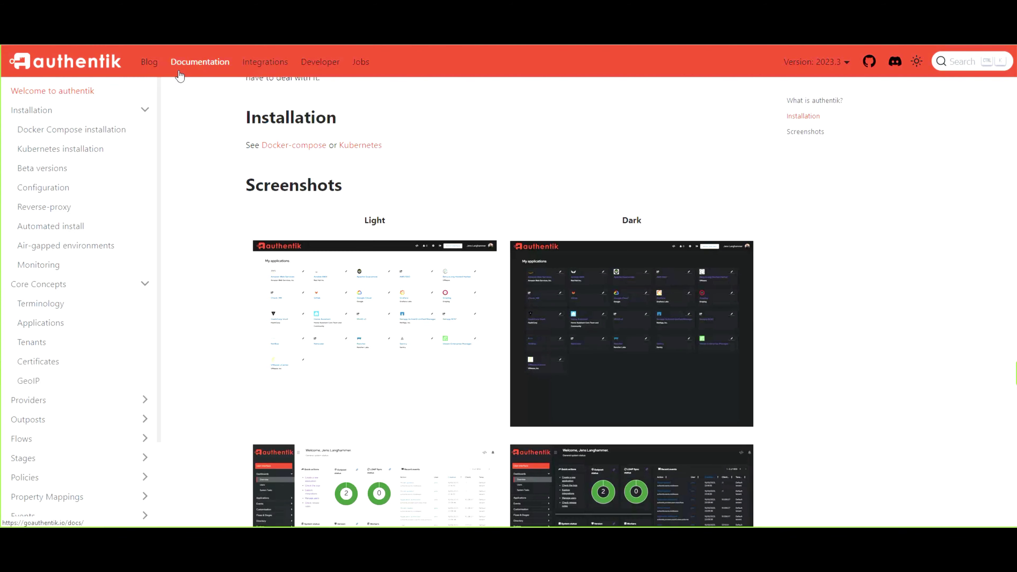
Switch to the authentik documentation and look through its interface screenshots and list of topics
{"action": "scroll", "coordinate": [319, 295], "scroll_direction": "down", "scroll_amount": 4}
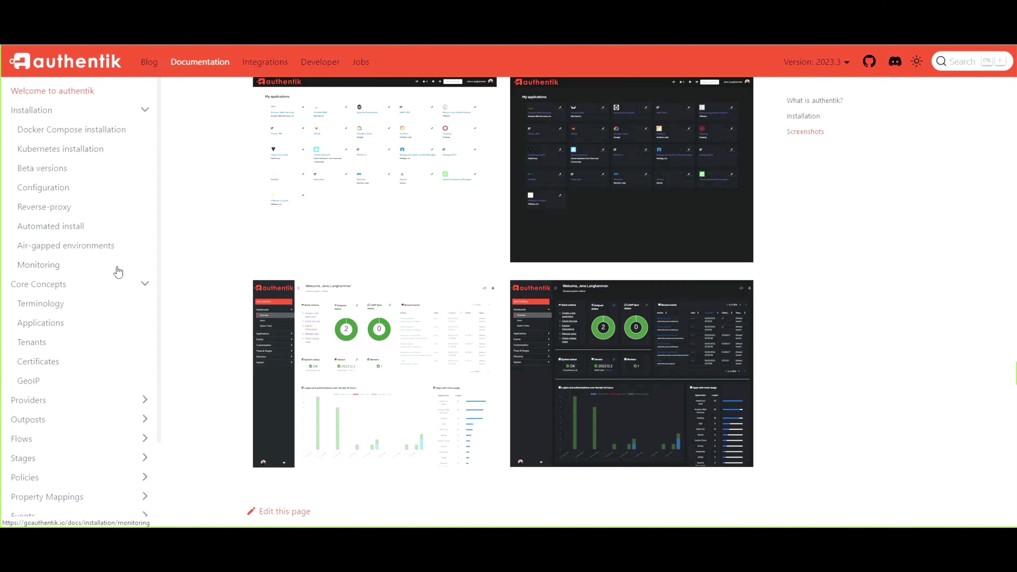
{"action": "scroll", "coordinate": [115, 290], "scroll_direction": "down", "scroll_amount": 2}
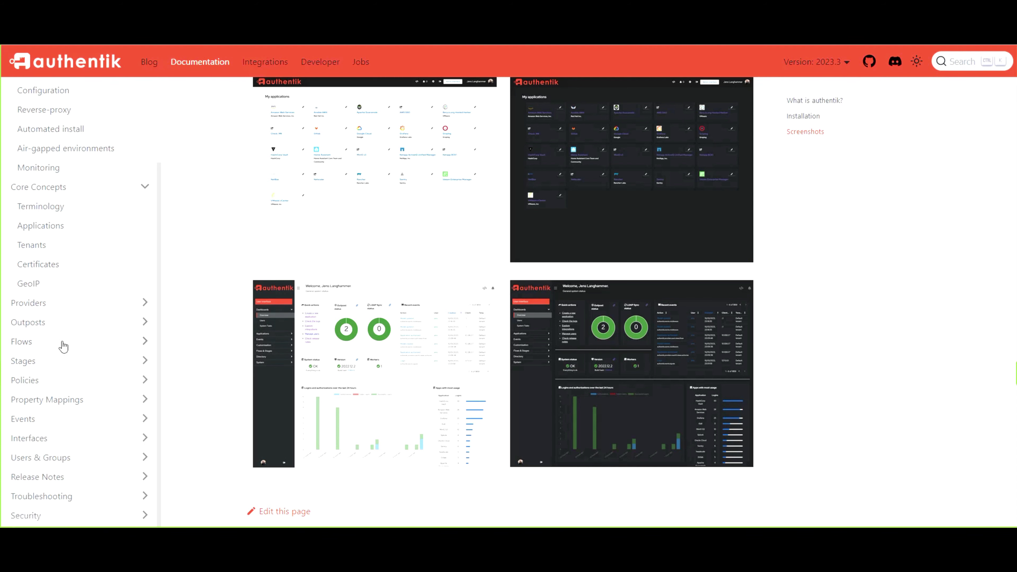
{"action": "scroll", "coordinate": [83, 350], "scroll_direction": "down", "scroll_amount": 3}
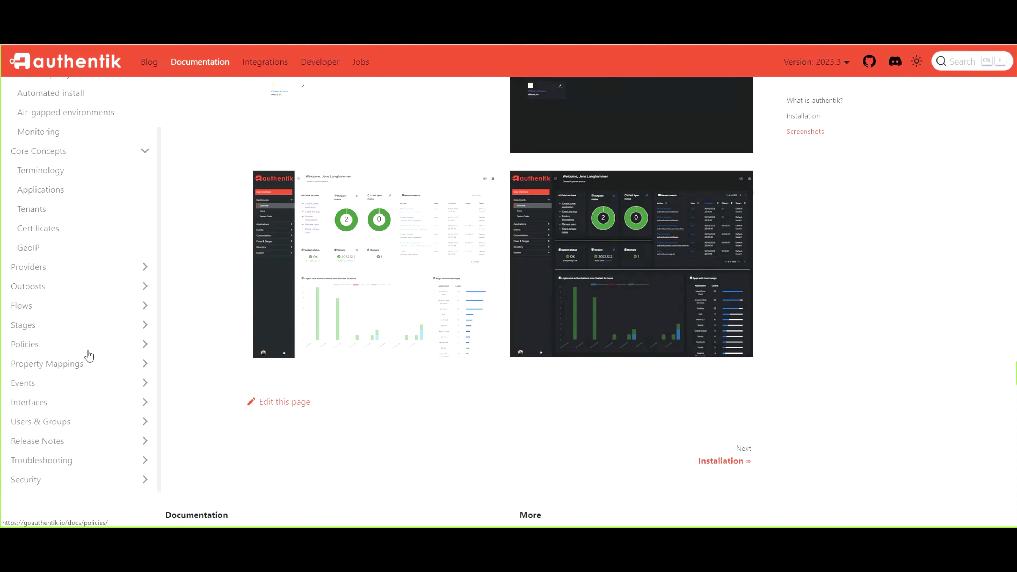
{"action": "scroll", "coordinate": [89, 355], "scroll_direction": "up", "scroll_amount": 2}
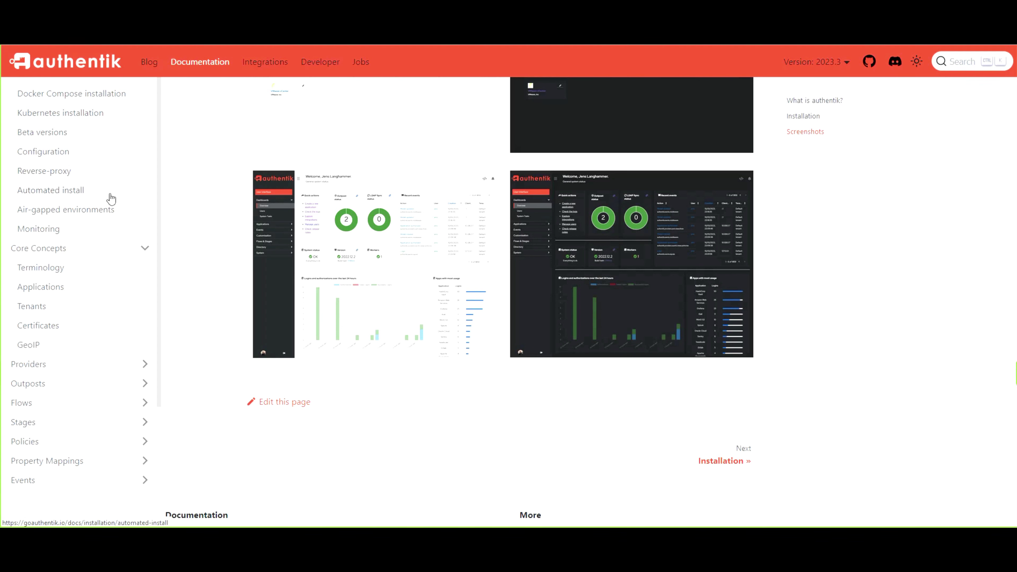
Open the Automated install documentation page and review the bootstrap password, token and email environment variables
{"action": "left_click", "coordinate": [32, 195]}
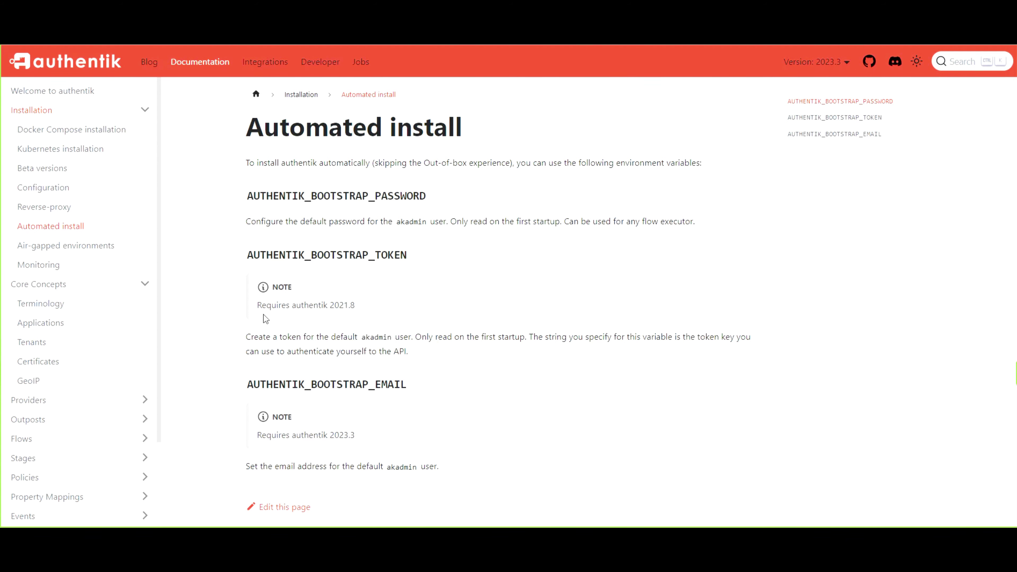
{"action": "scroll", "coordinate": [264, 315], "scroll_direction": "down", "scroll_amount": 4}
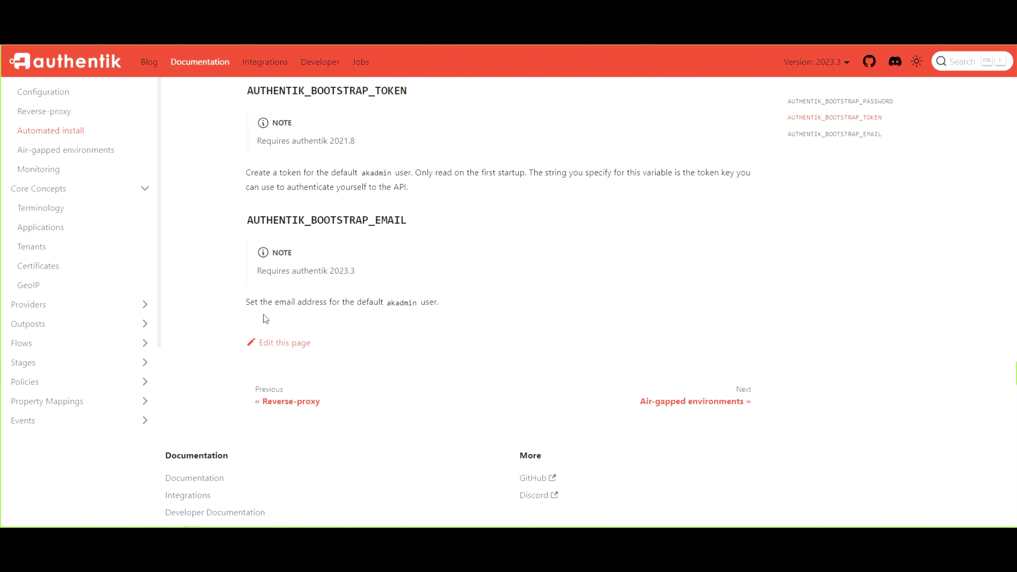
{"action": "scroll", "coordinate": [264, 315], "scroll_direction": "up", "scroll_amount": 3}
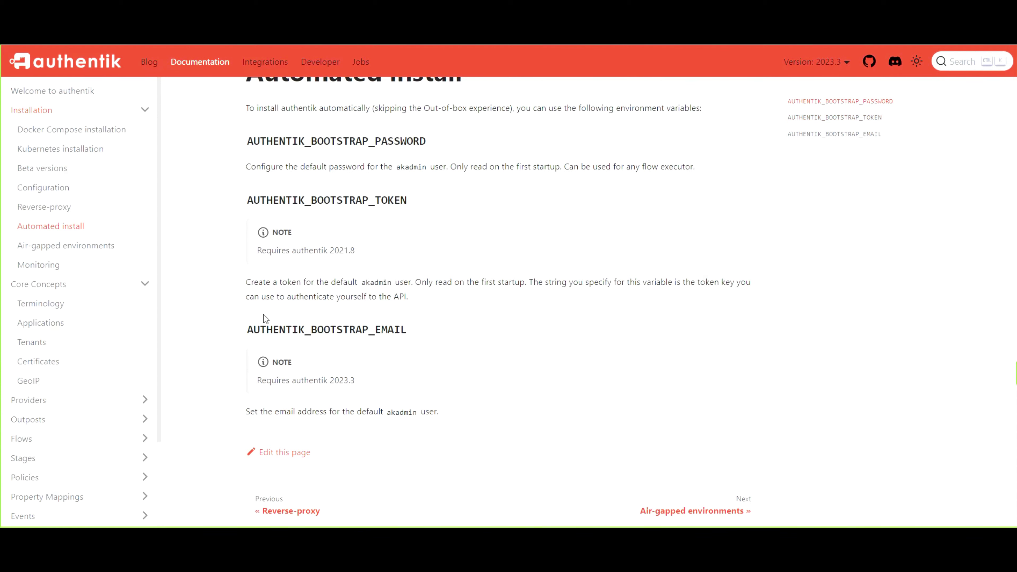